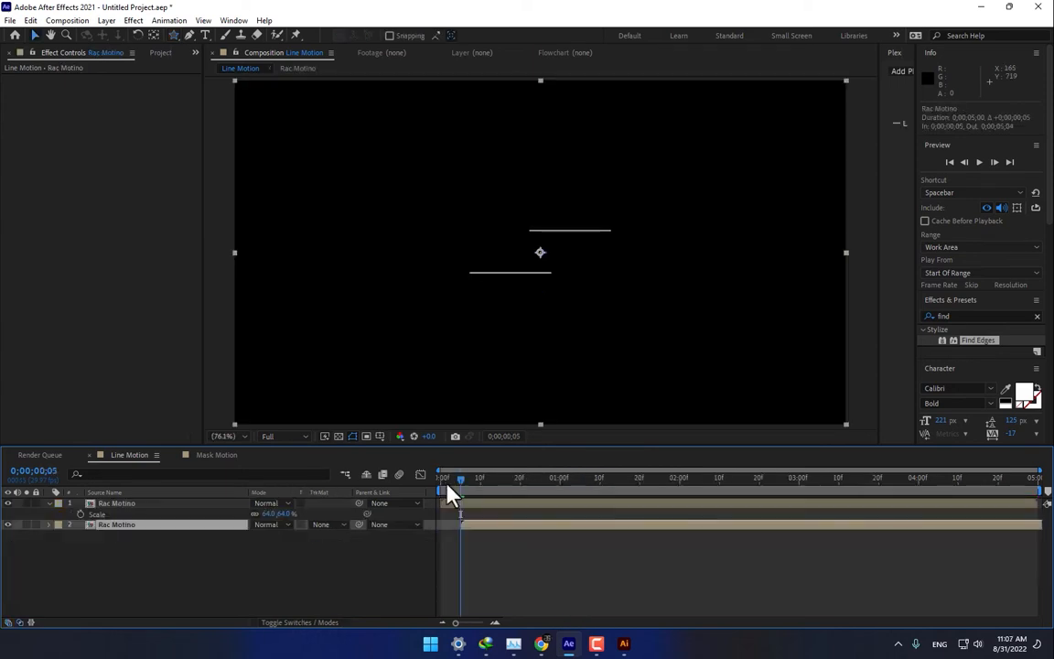
left_click(454, 483)
left_click_drag(437, 496, 455, 529)
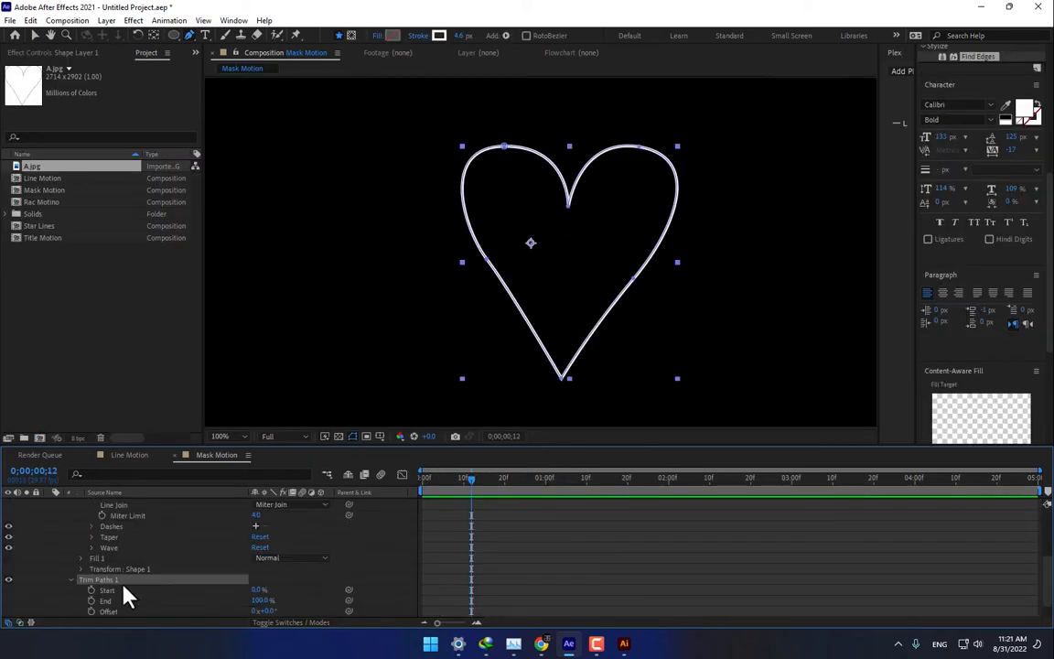
left_click_drag(261, 578, 282, 578)
left_click(255, 526)
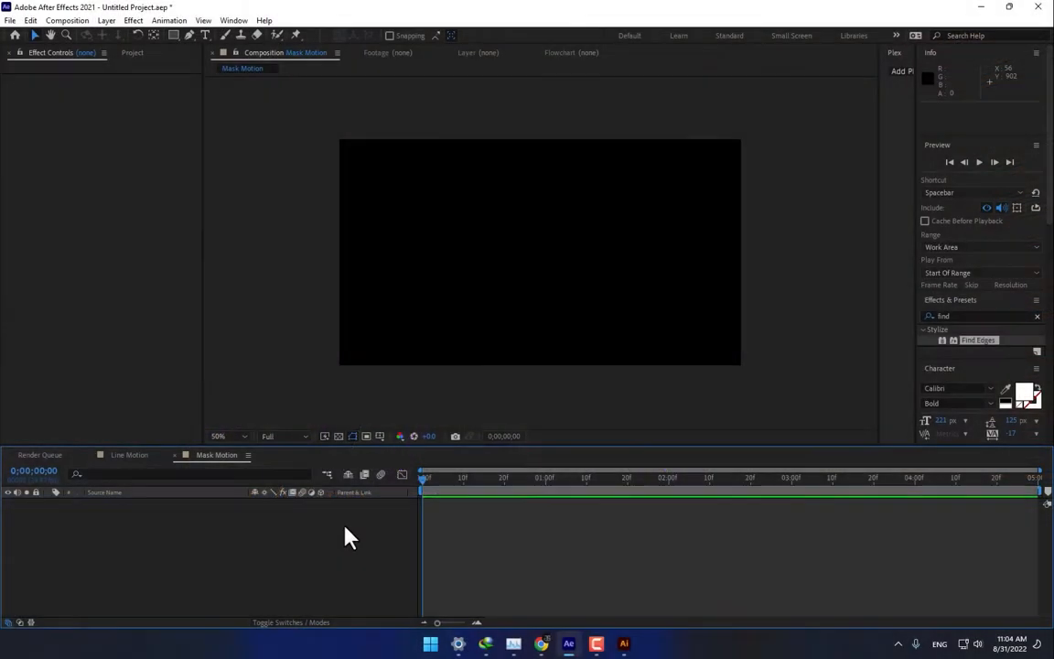
Open the Line Motion composition and draw a large five-pointed star near the centre of the frame.
left_click(120, 456)
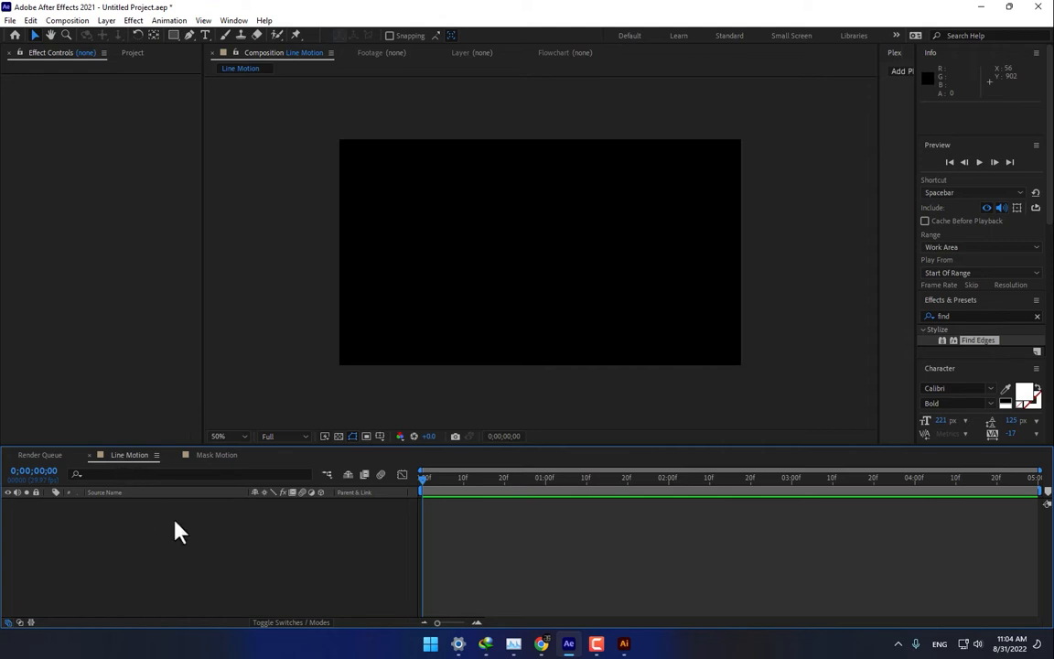
left_click_drag(183, 38, 228, 90)
left_click(531, 247)
left_click_drag(531, 247, 576, 307)
Give the star a solid white stroke with a width of 9 px.
left_click(417, 36)
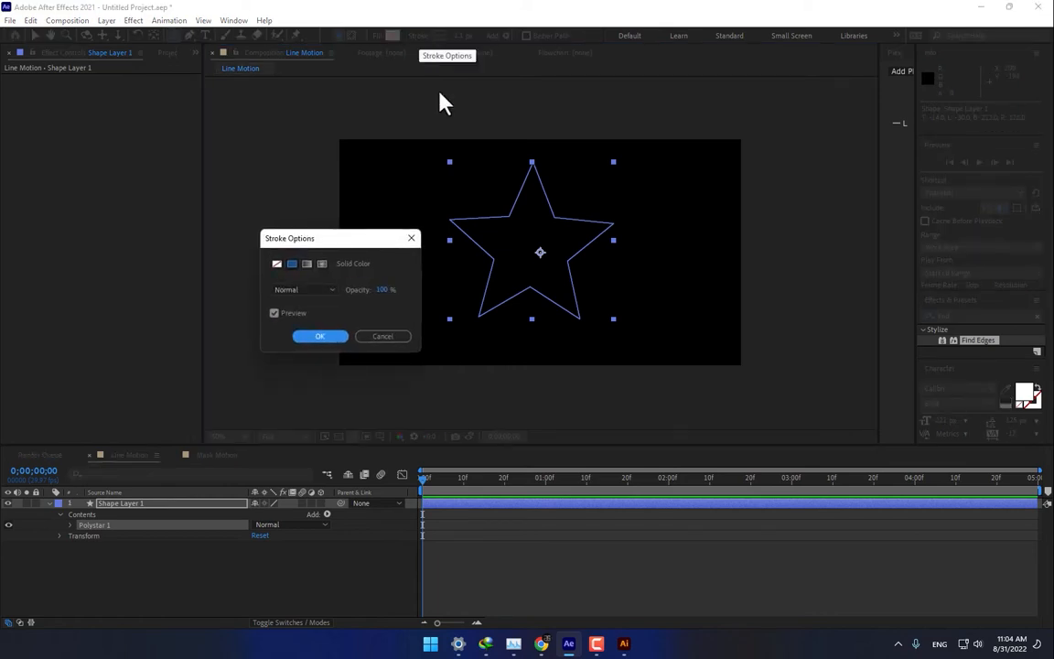
left_click(332, 337)
left_click(439, 36)
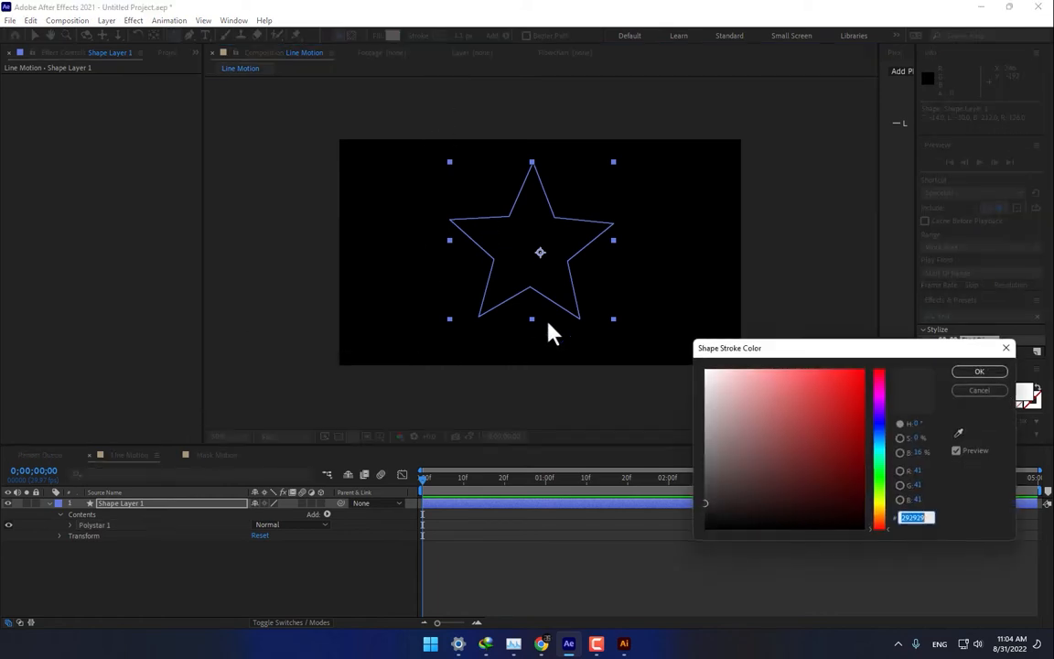
left_click_drag(738, 376, 713, 359)
left_click(968, 382)
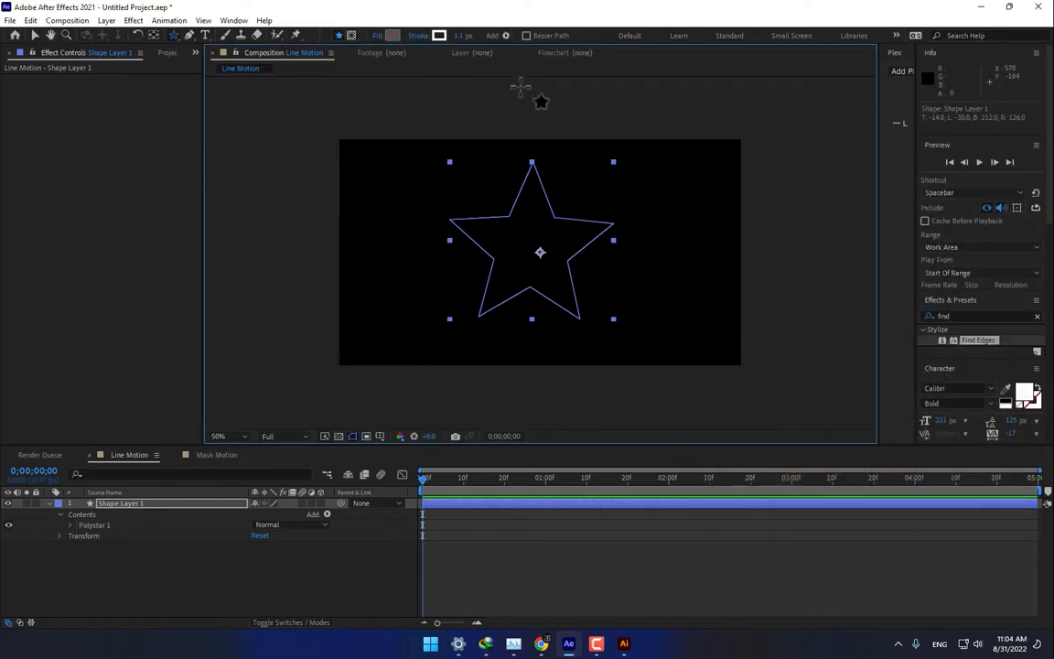
left_click_drag(465, 36, 459, 35)
left_click(368, 574)
left_click(151, 537)
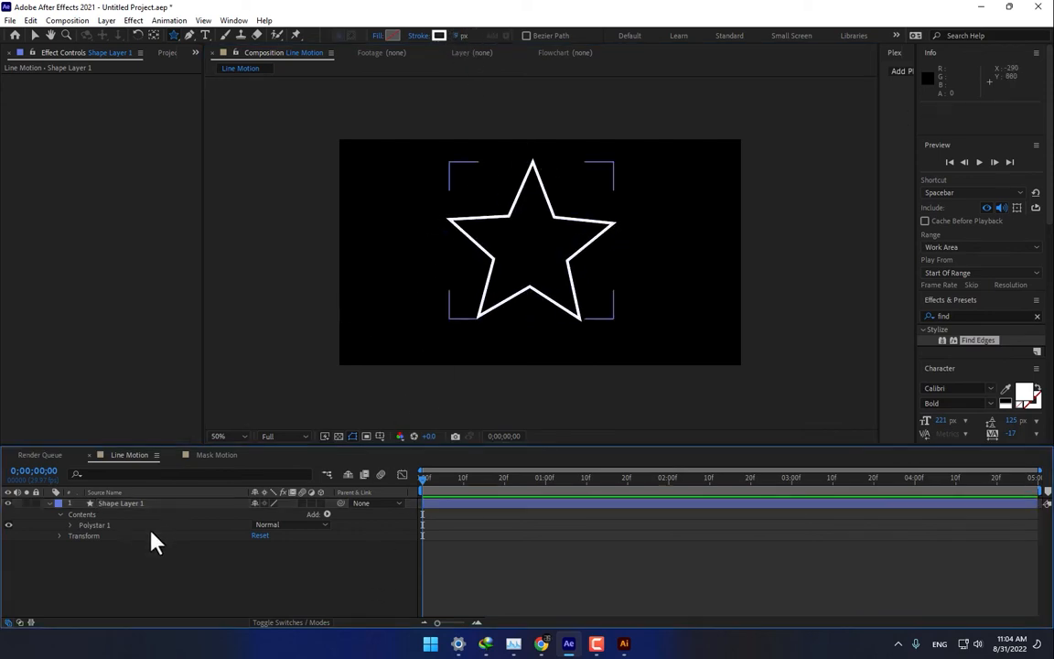
Add a Trim Paths operator to the star's shape layer and expand its properties.
left_click(131, 504)
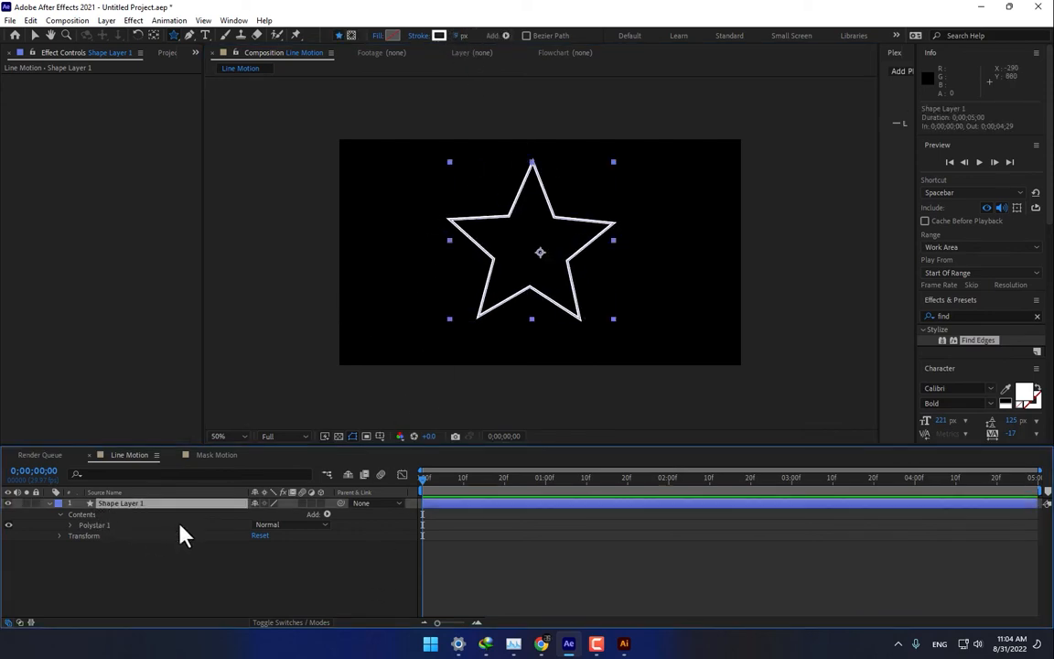
left_click(52, 505)
left_click(53, 505)
left_click(326, 515)
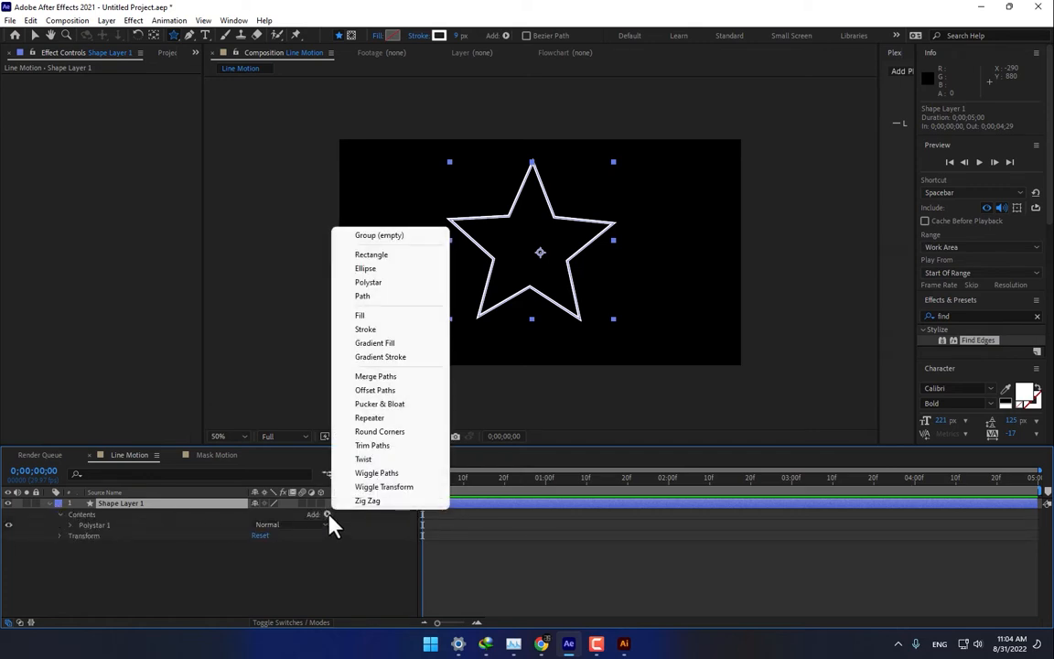
left_click(372, 445)
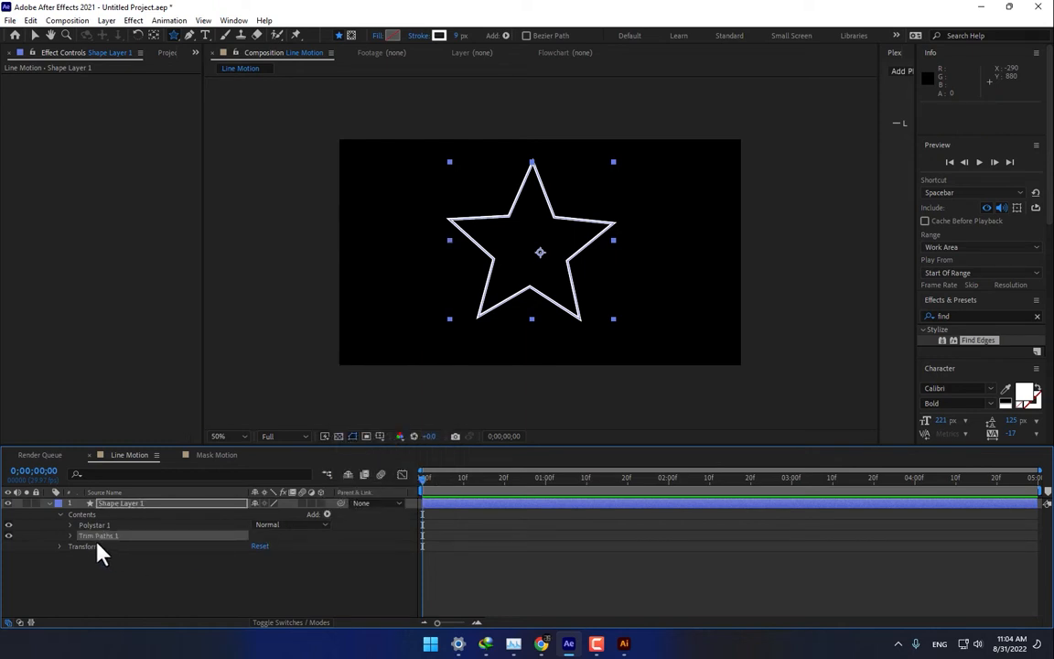
left_click(71, 536)
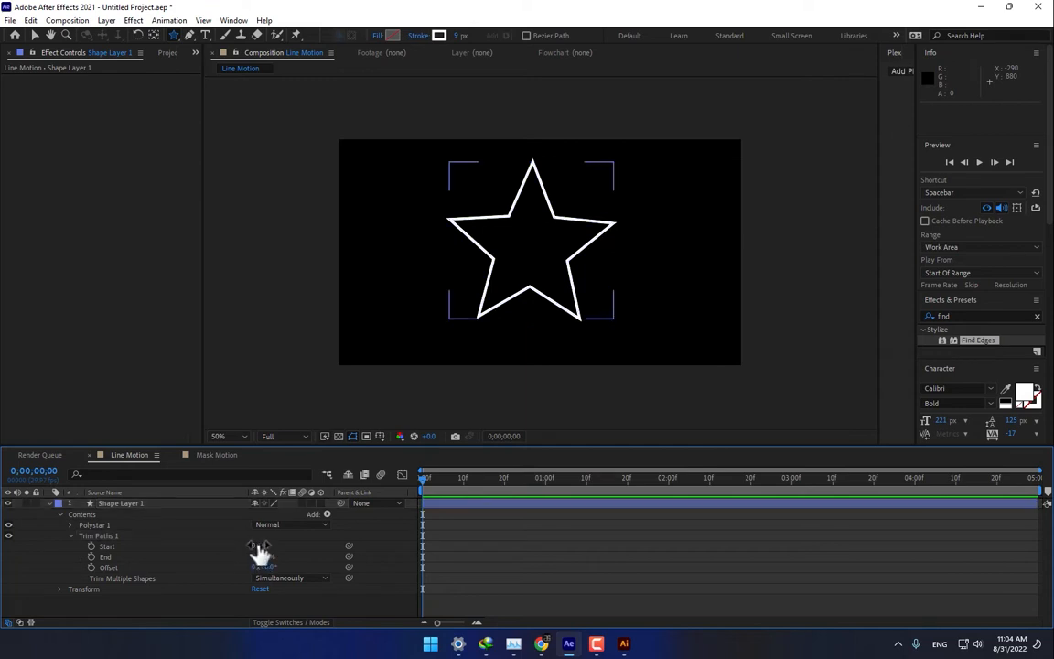
Keyframe the star's Trim Paths Start from 100% at 0;00;01;00 to 0% at 0;00;01;15.
mouse_move(259, 546)
left_mouse_down()
mouse_move(346, 554)
mouse_move(258, 551)
mouse_move(294, 556)
mouse_move(285, 563)
mouse_move(351, 565)
left_mouse_up()
left_click(547, 480)
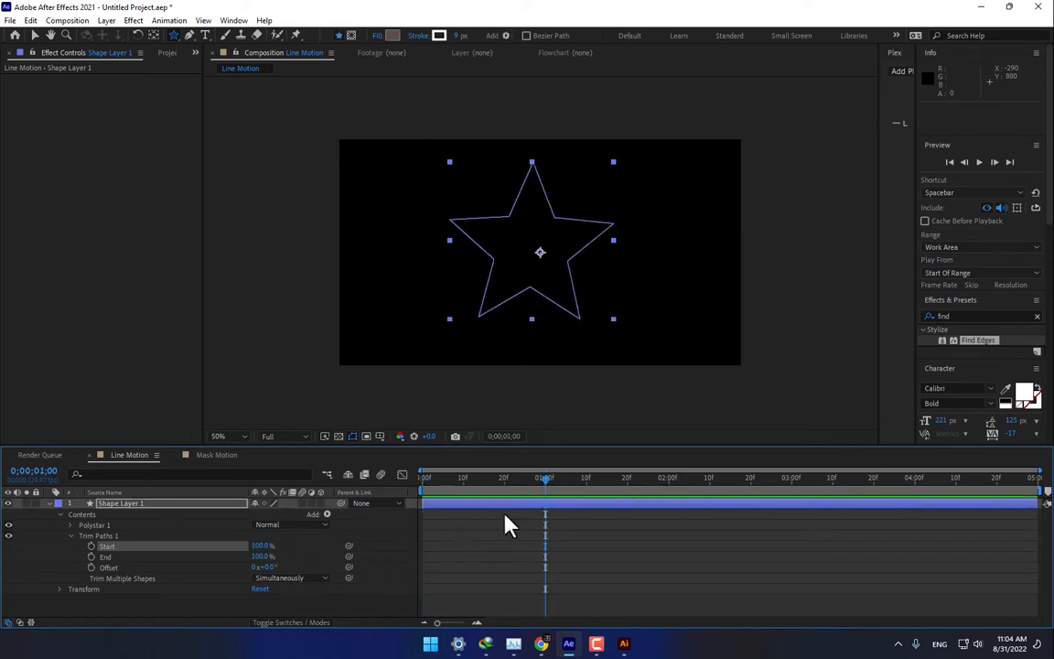
left_click(668, 482)
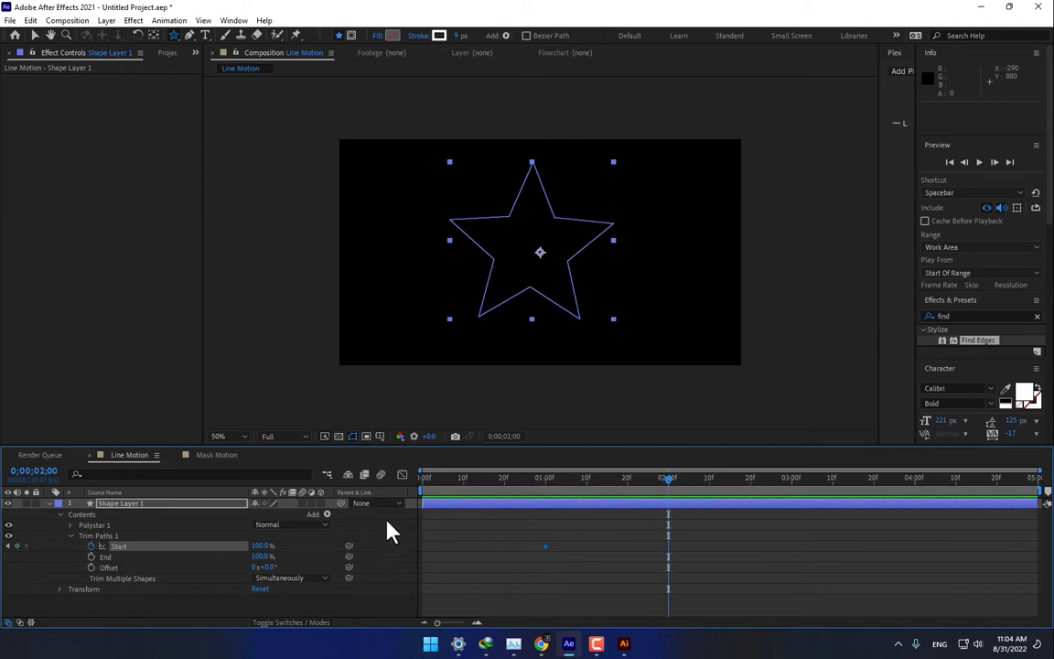
left_click(608, 490)
left_click_drag(260, 547, 211, 547)
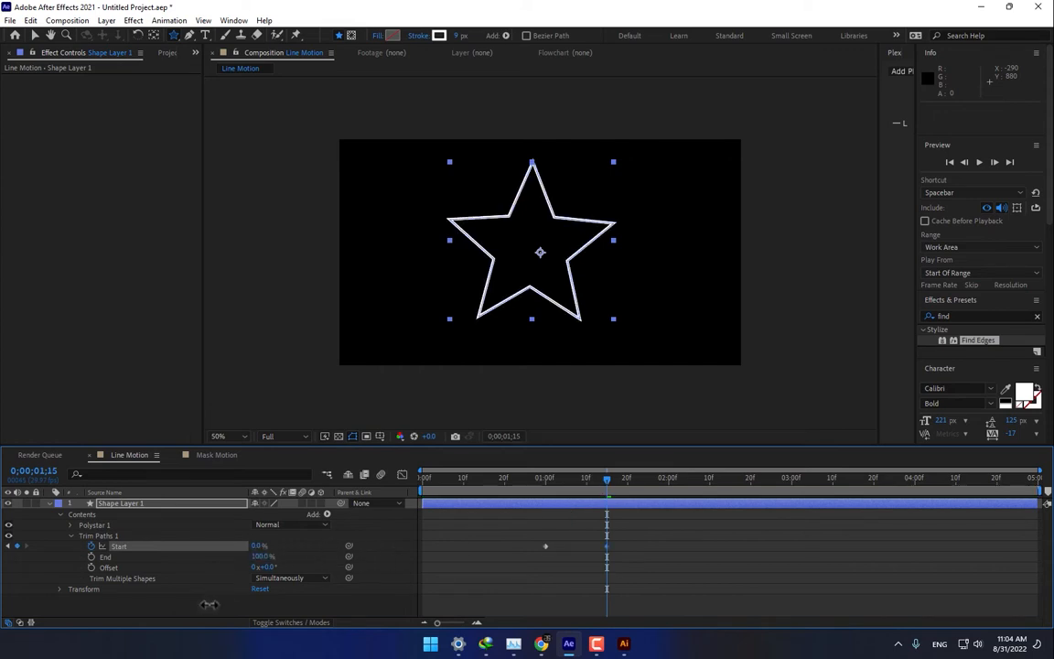
Keyframe the star's Trim Paths End from 100% at 0;00;01;06 to 0% at 0;00;01;24.
left_click(568, 481)
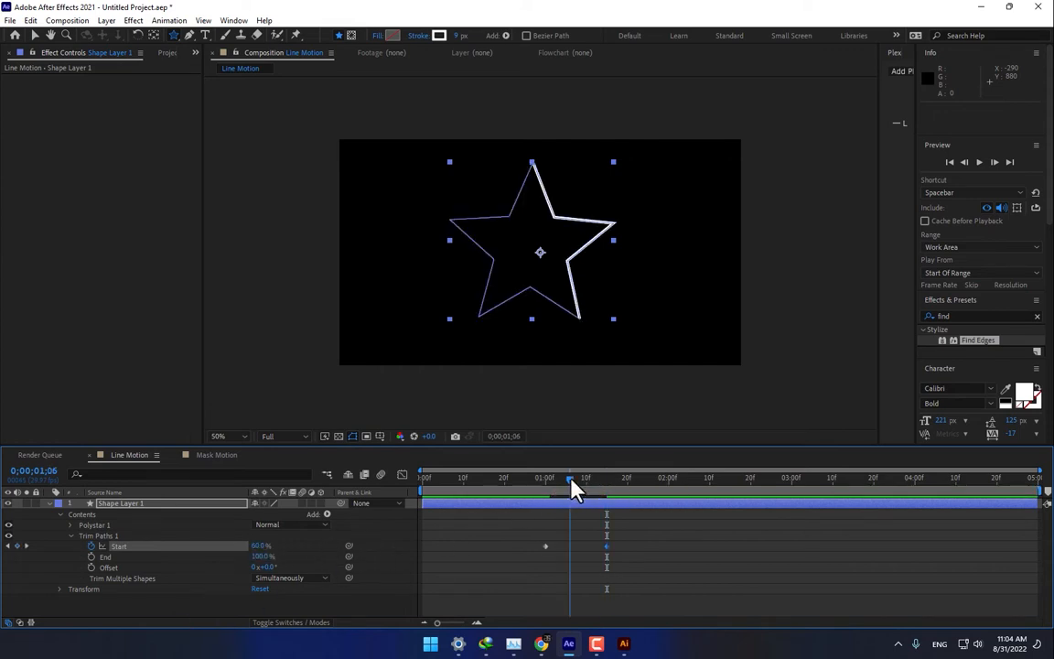
left_click(92, 556)
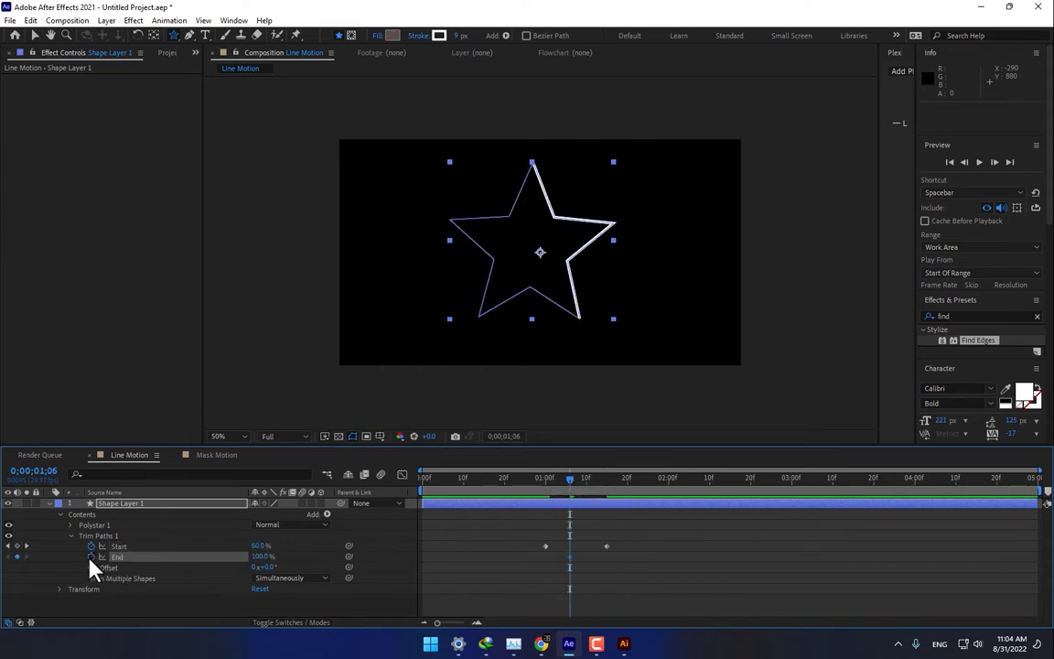
left_click(644, 488)
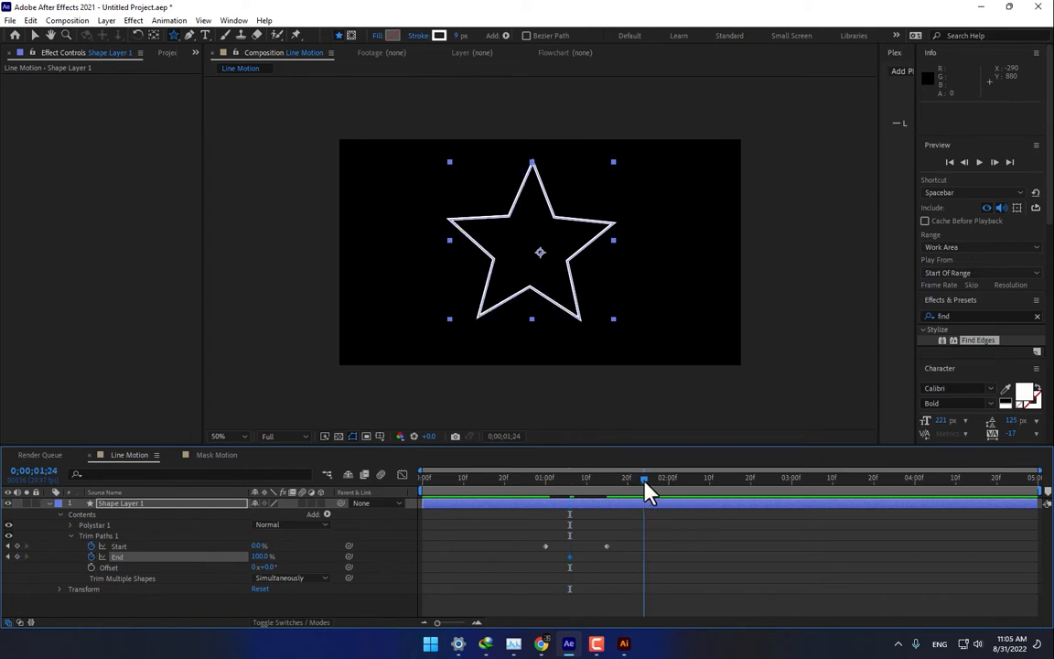
left_click(261, 560)
type("0")
key("Return")
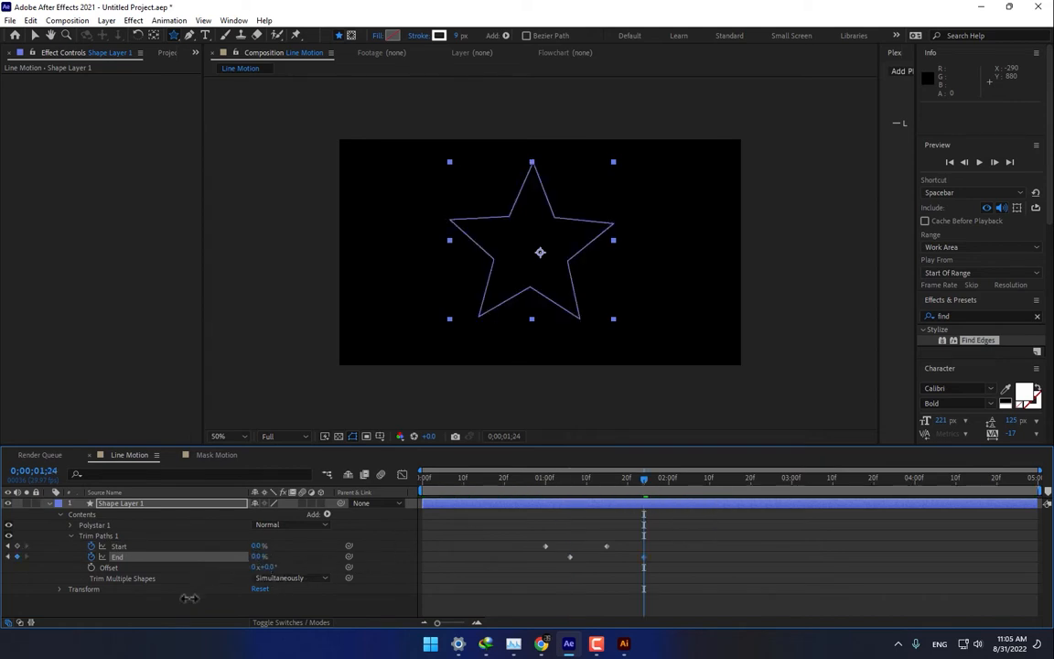
Preview the star's trim animation and delete the star's shape layer.
mouse_move(521, 483)
left_mouse_down()
mouse_move(682, 505)
mouse_move(548, 518)
mouse_move(607, 522)
mouse_move(573, 520)
left_mouse_up()
left_click(590, 532)
left_click(130, 505)
key("Delete")
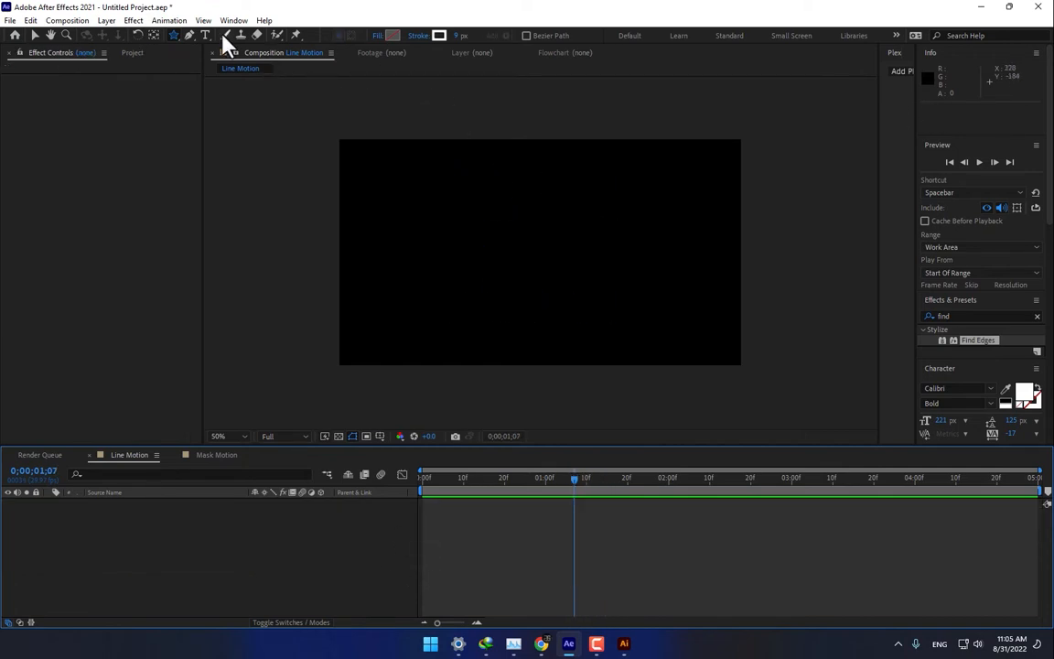
Draw an open angular path with the Pen tool: a short vertical segment upward followed by a longer horizontal segment to the right.
left_click(190, 37)
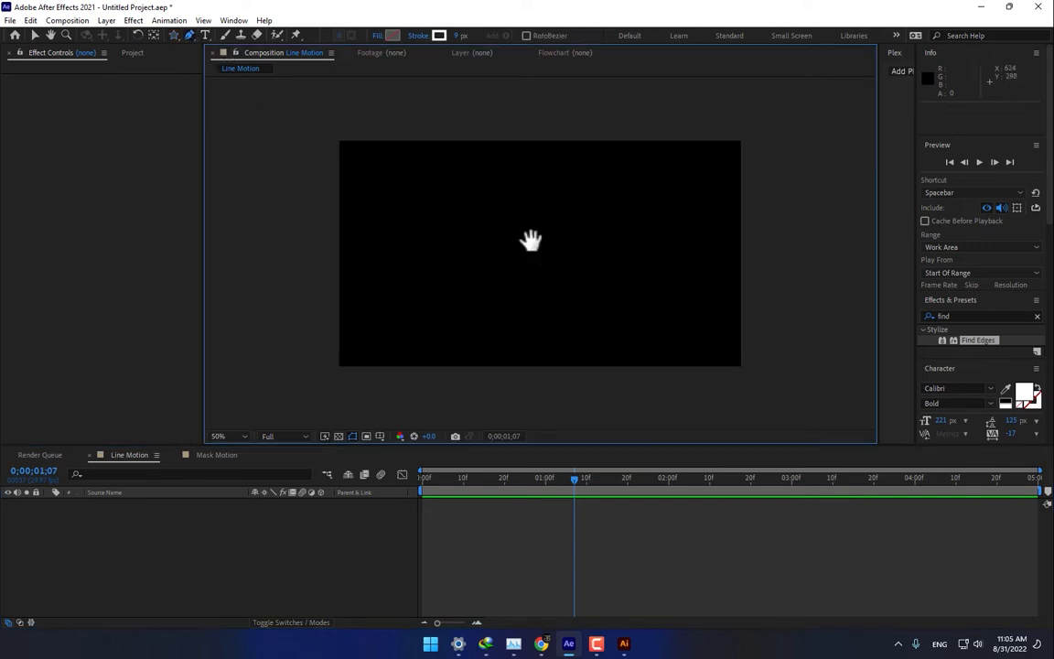
left_click_drag(531, 238, 523, 252)
left_click(224, 436)
left_click(240, 227)
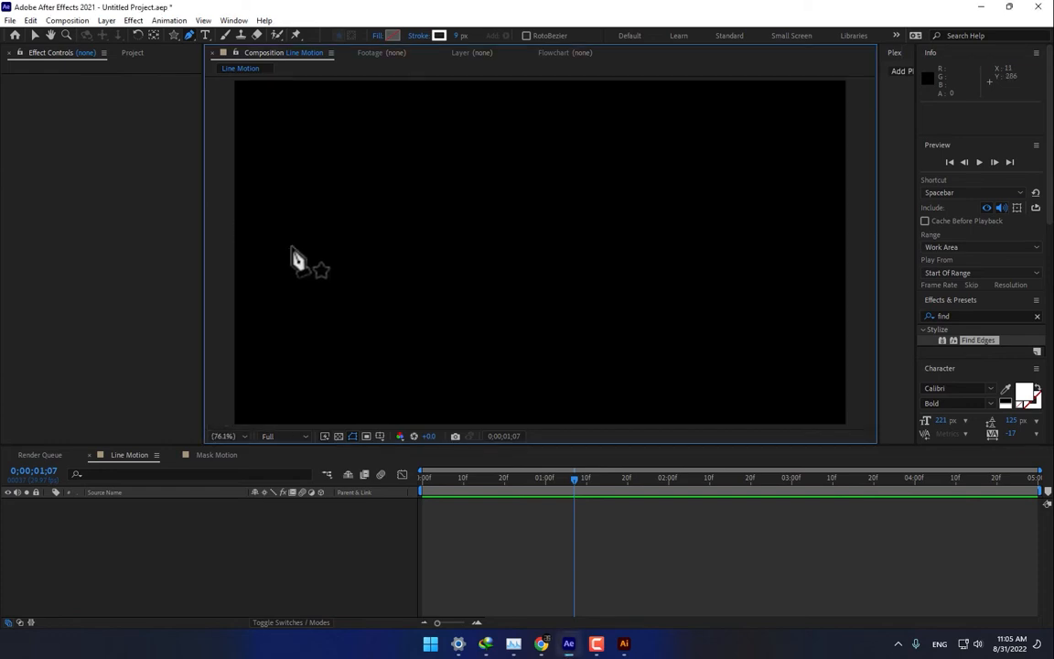
left_click(437, 281)
left_click(438, 218)
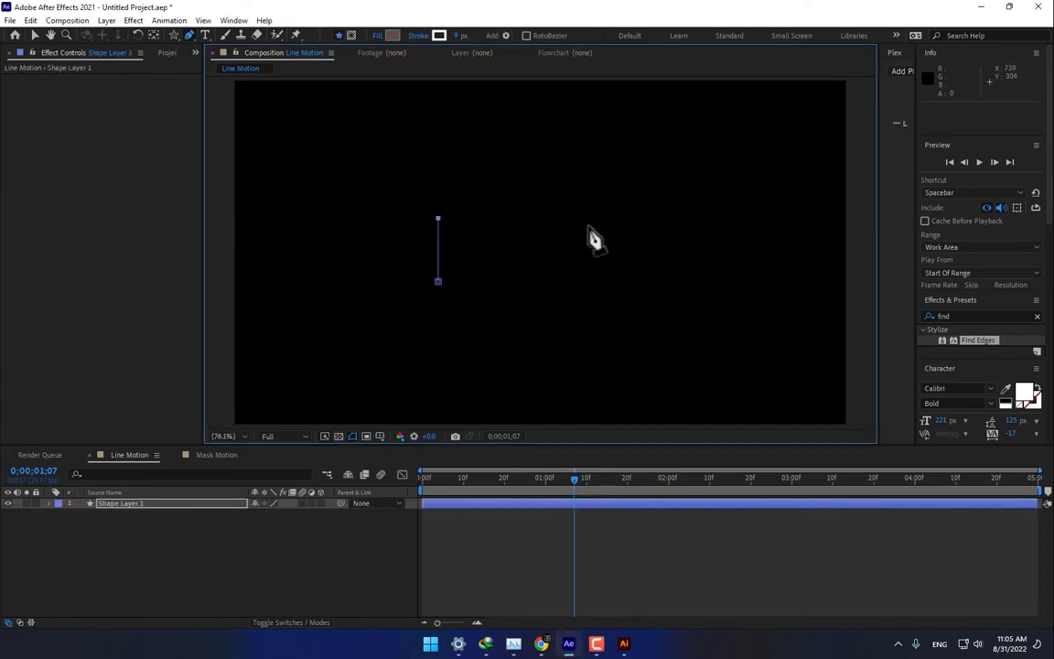
left_click(650, 217)
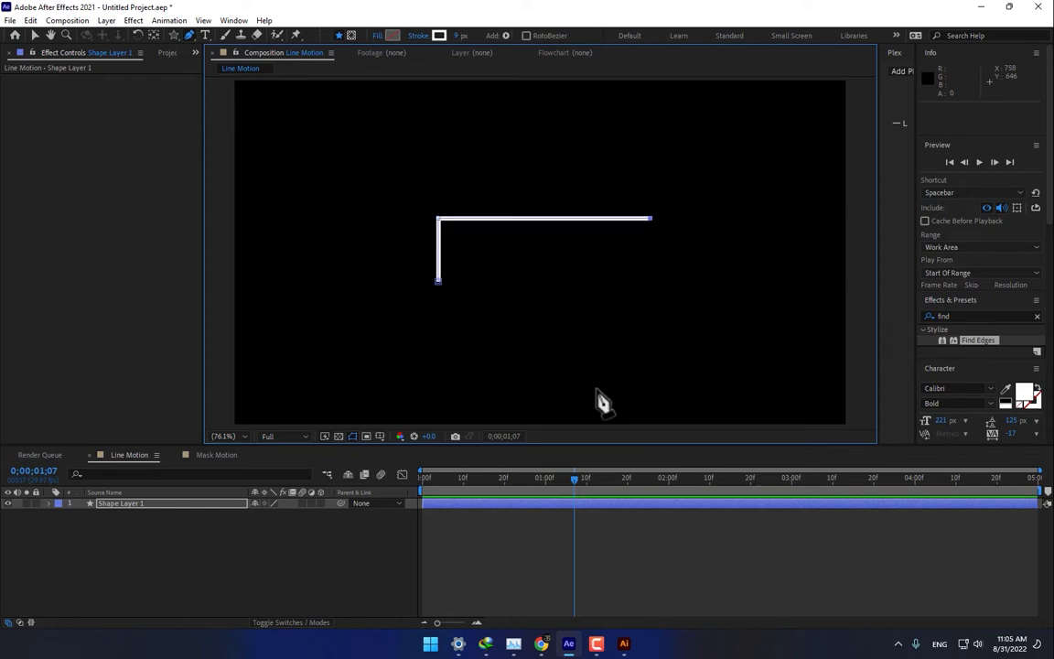
Shorten the path's vertical segment slightly and set its stroke width to 3.2 px.
key("v")
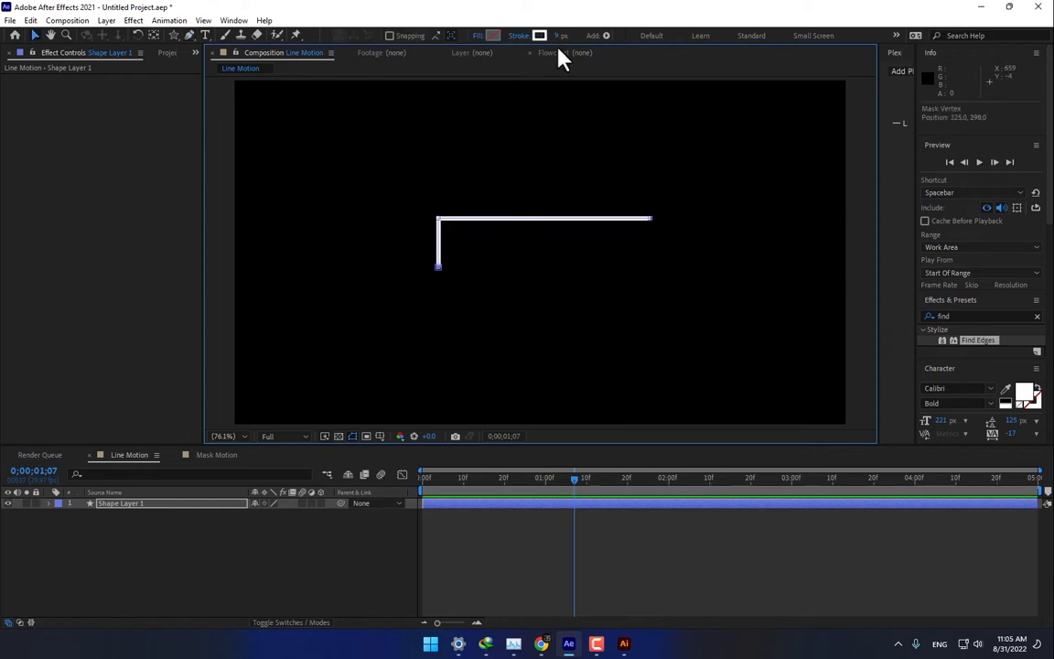
left_click_drag(558, 36, 555, 71)
left_click(383, 553)
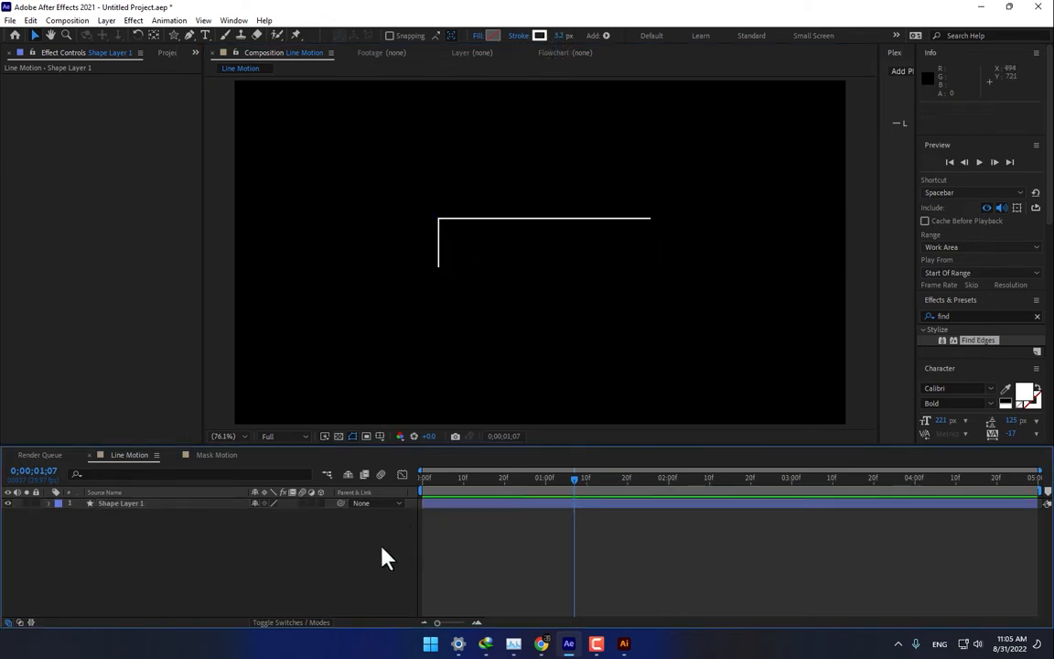
Add a Trim Paths operator to the angular line's shape layer and expand its properties.
left_click(123, 507)
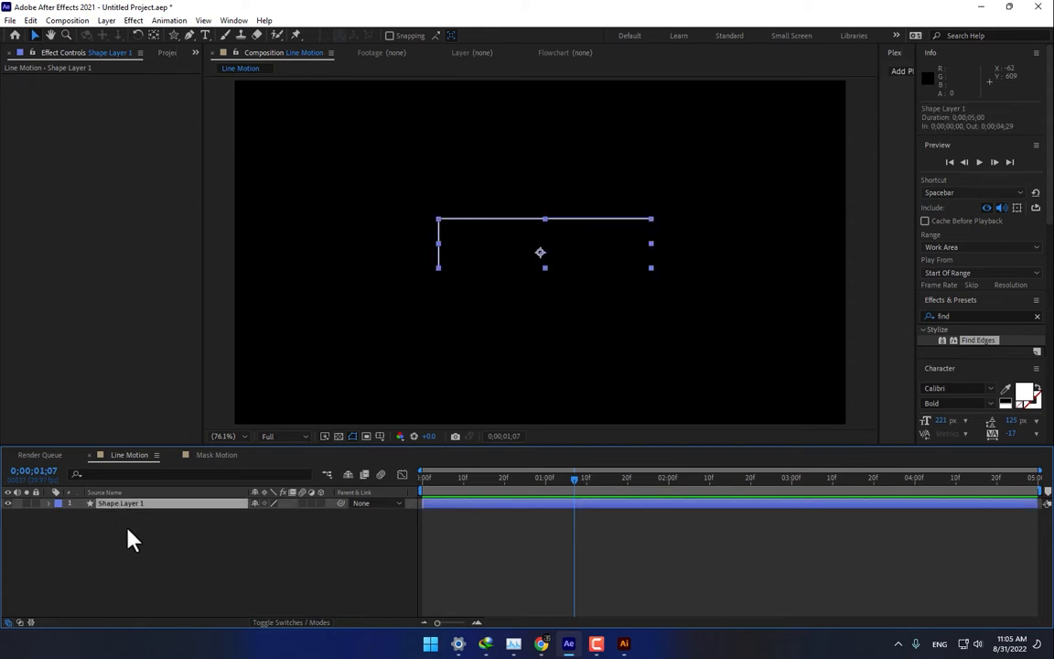
left_click(49, 504)
left_click(325, 516)
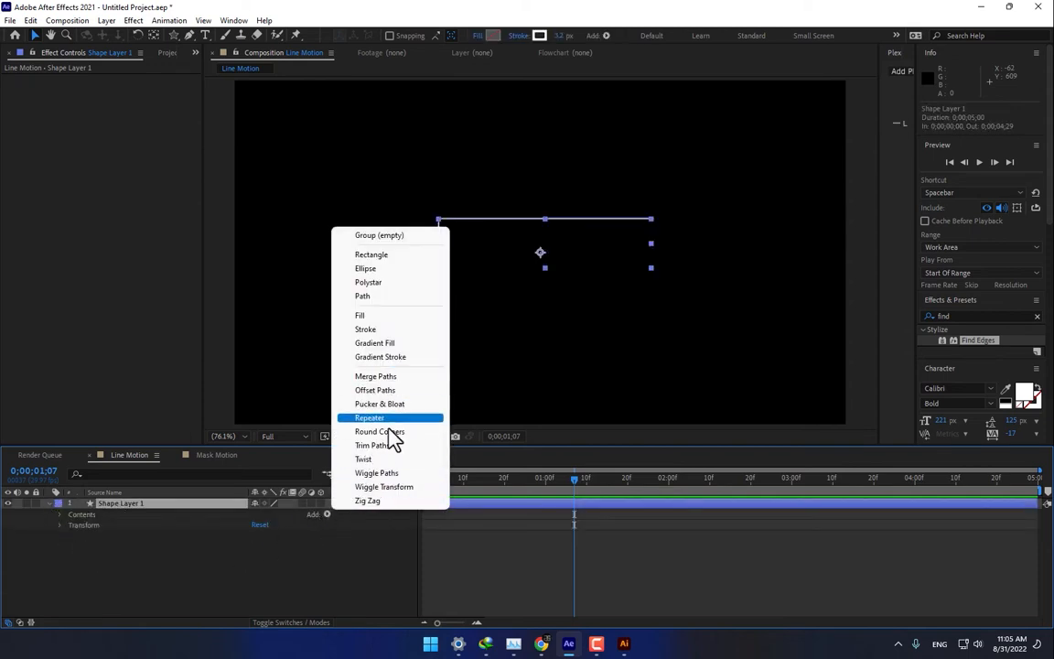
left_click(392, 445)
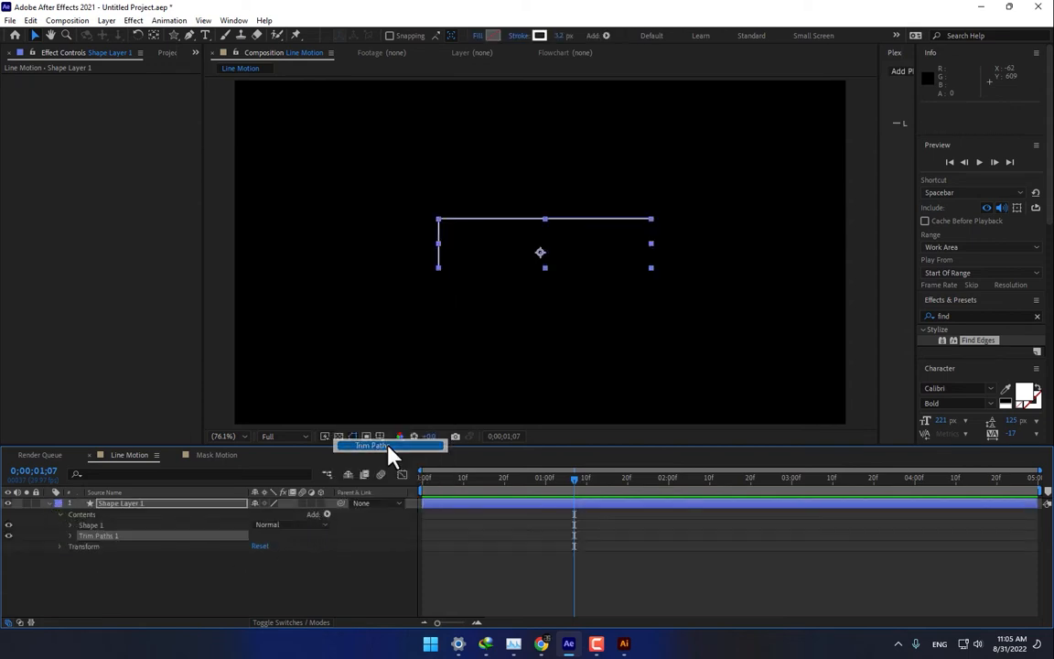
left_click(70, 536)
Keyframe the line's Trim Paths Start from 100% at 0;00;00;00 to 0% at 0;00;01;00.
left_click(464, 482)
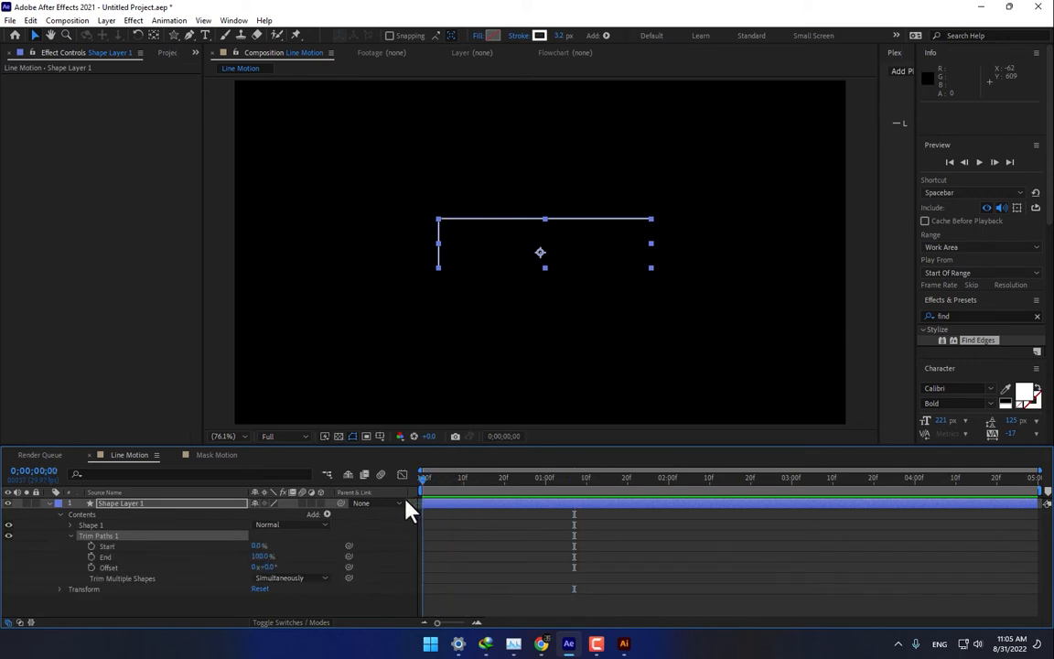
left_click(91, 546)
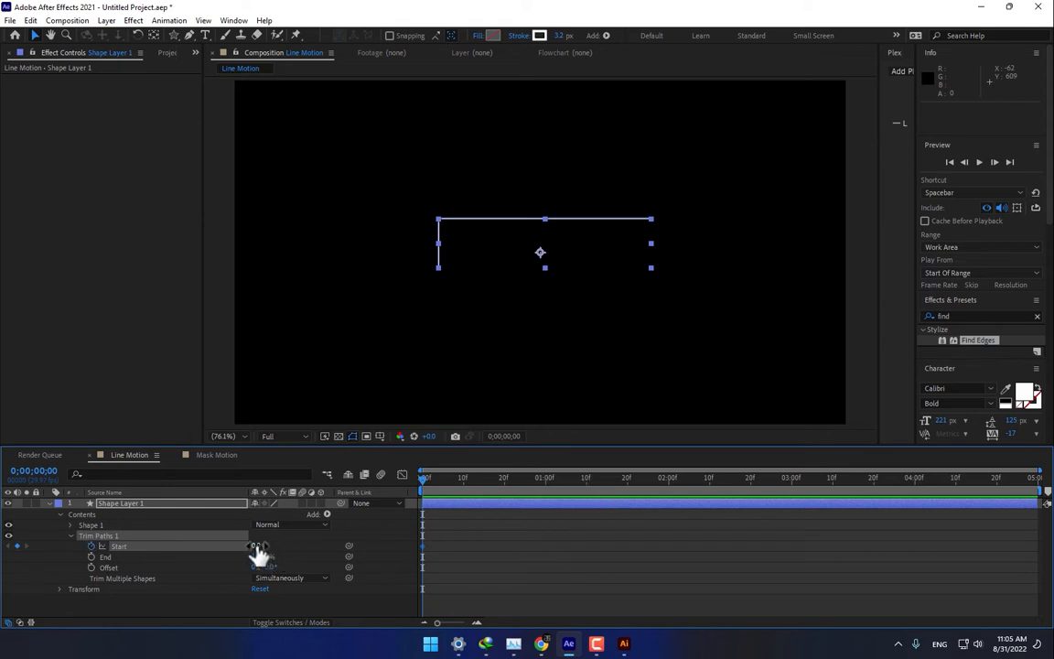
mouse_move(259, 548)
left_mouse_down()
mouse_move(186, 559)
mouse_move(313, 548)
left_mouse_up()
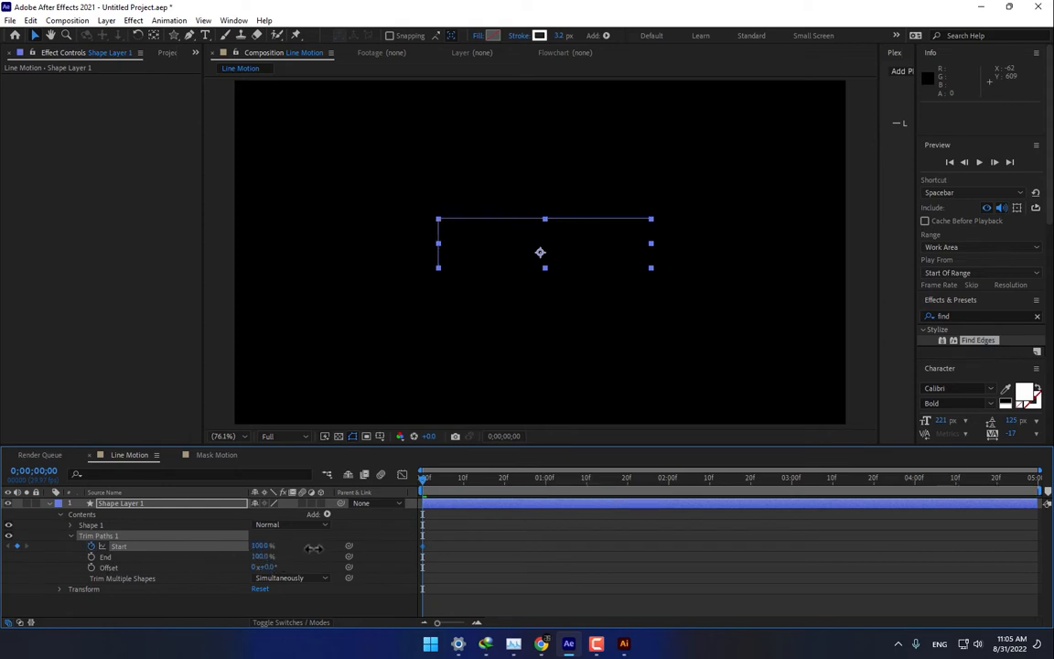
left_click(546, 491)
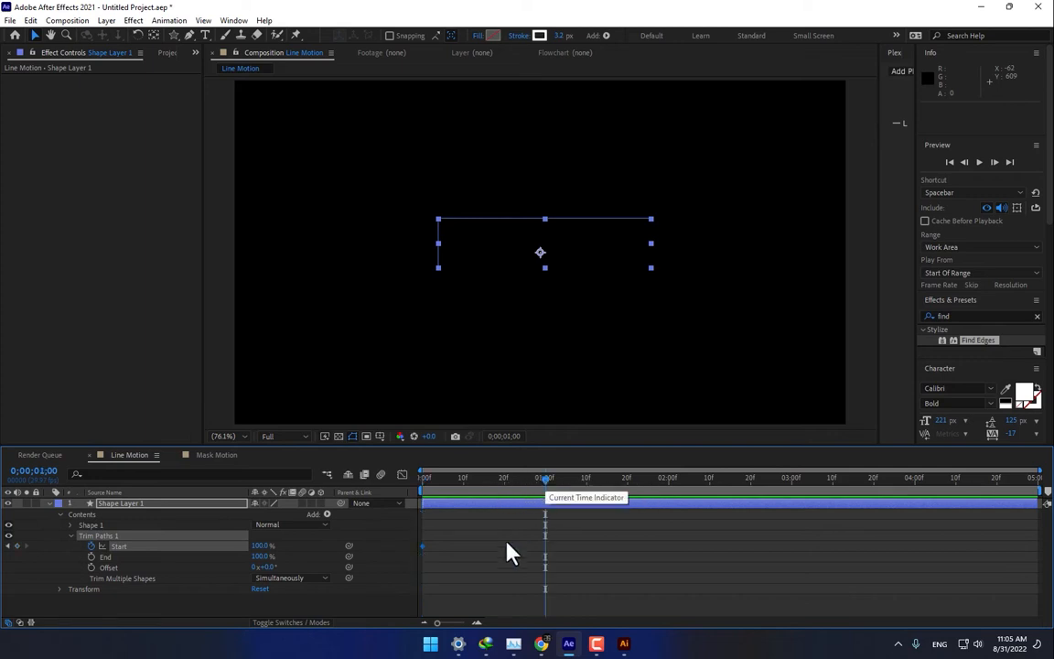
left_click(261, 546)
type("0")
key("Return")
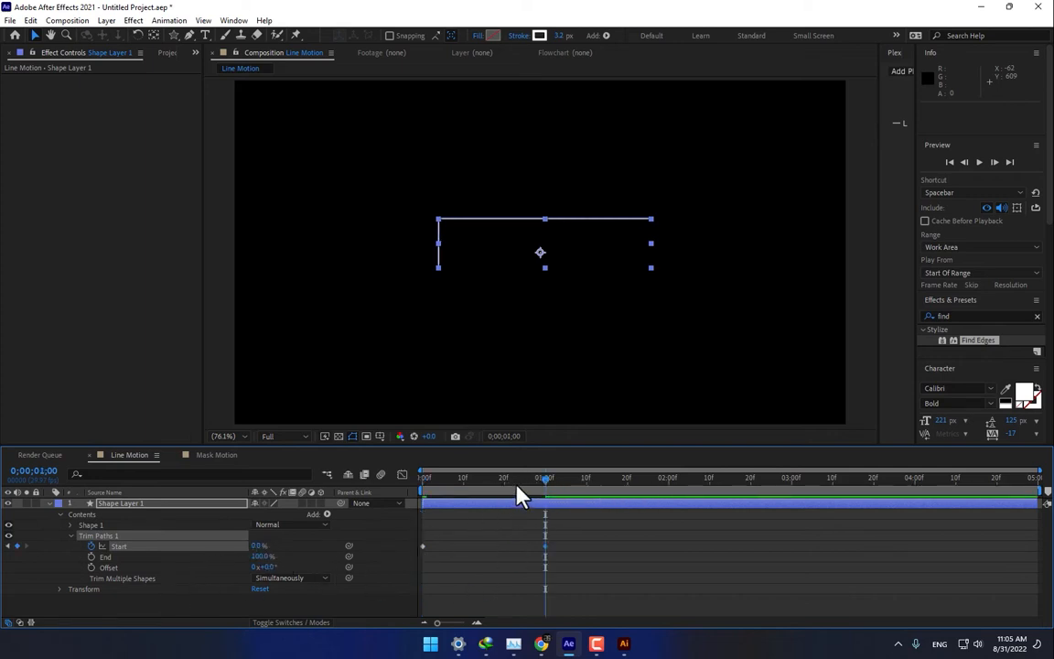
Keyframe the line's Trim Paths End from 100% at 0;00;00;15 to 0% at 0;00;01;14, and preview the motion.
left_click_drag(518, 485, 487, 489)
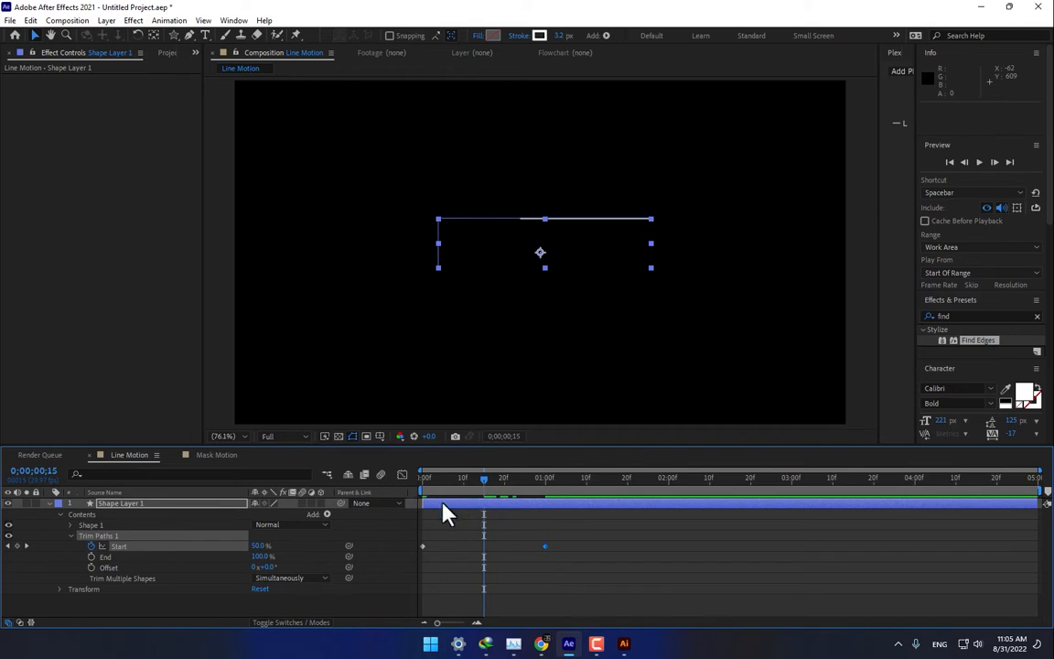
left_click(91, 556)
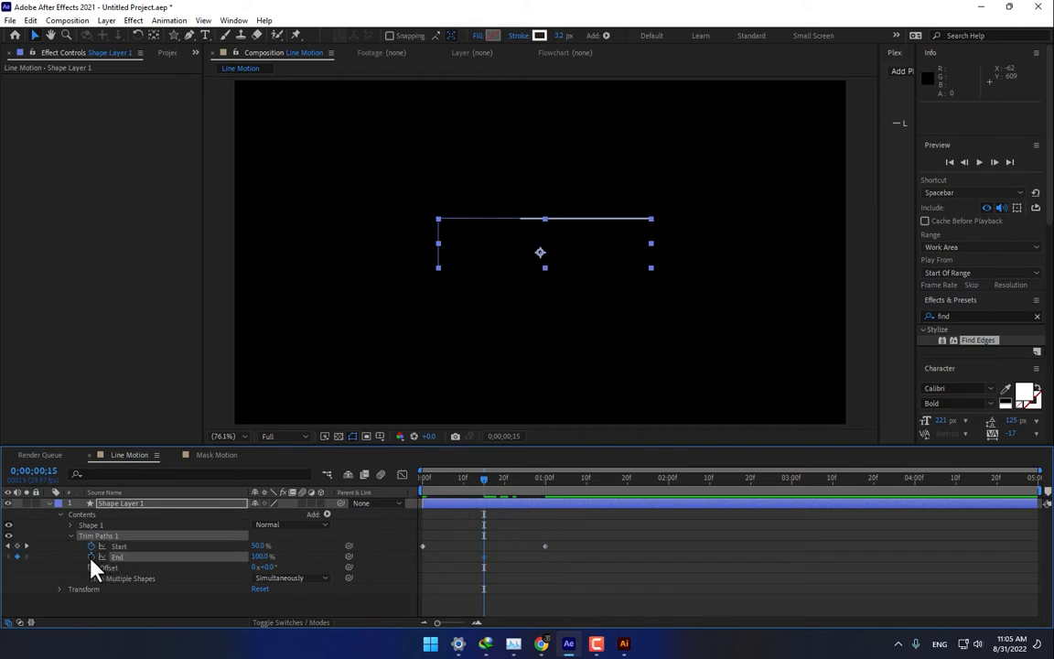
left_click(604, 482)
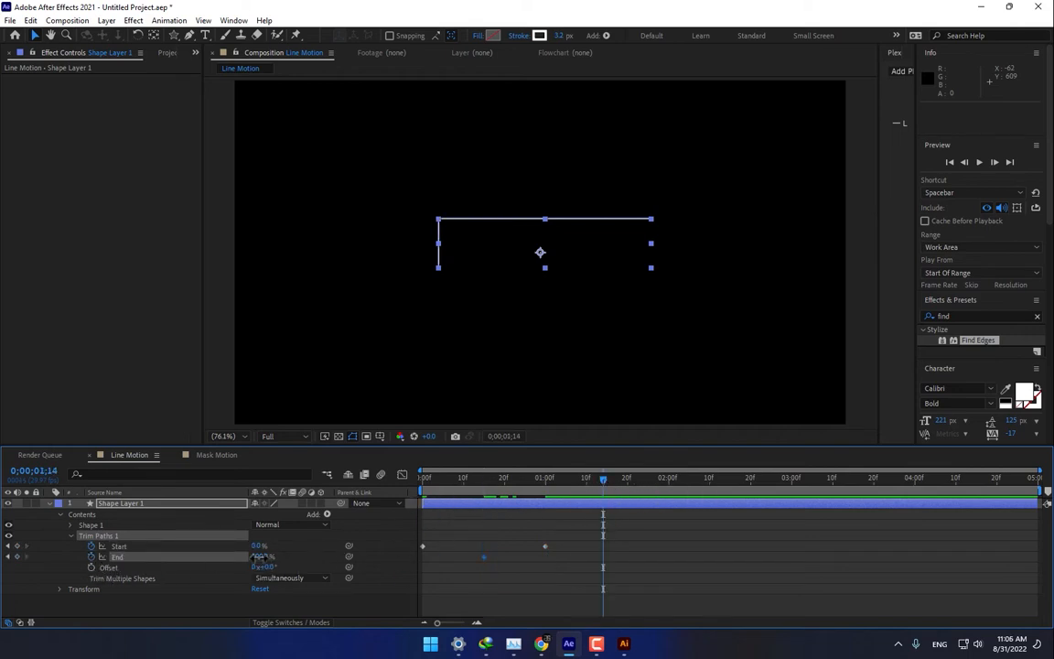
left_click_drag(261, 557, 151, 587)
left_click(223, 609)
left_click_drag(424, 480, 436, 529)
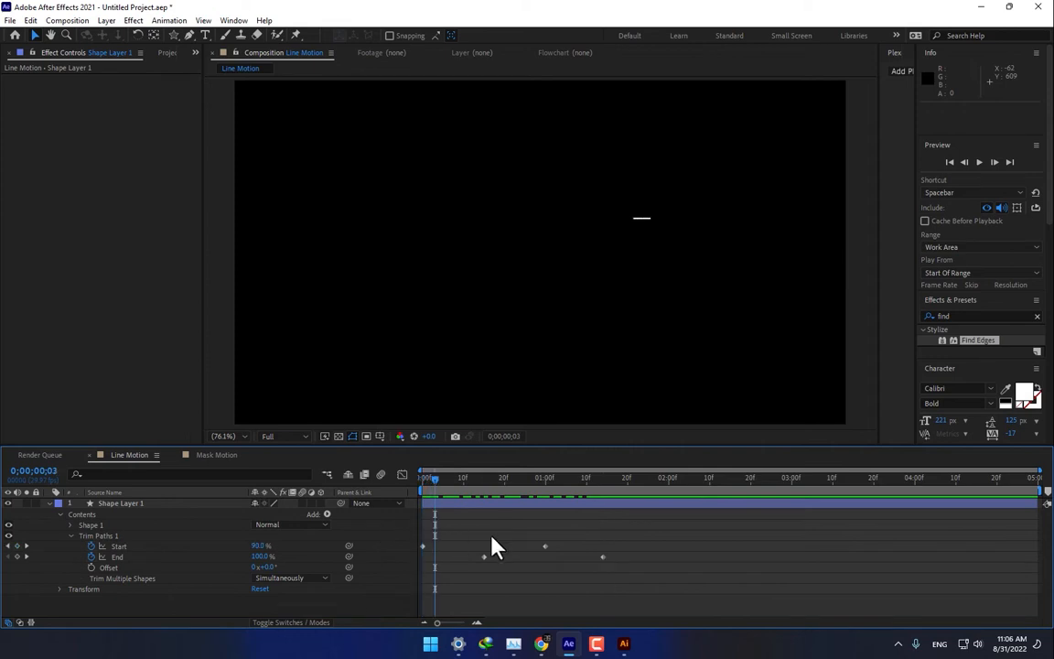
Compress all Trim Paths Start and End keyframes proportionally so that the last one lands at 0;00;01;00.
left_click_drag(648, 529, 423, 581)
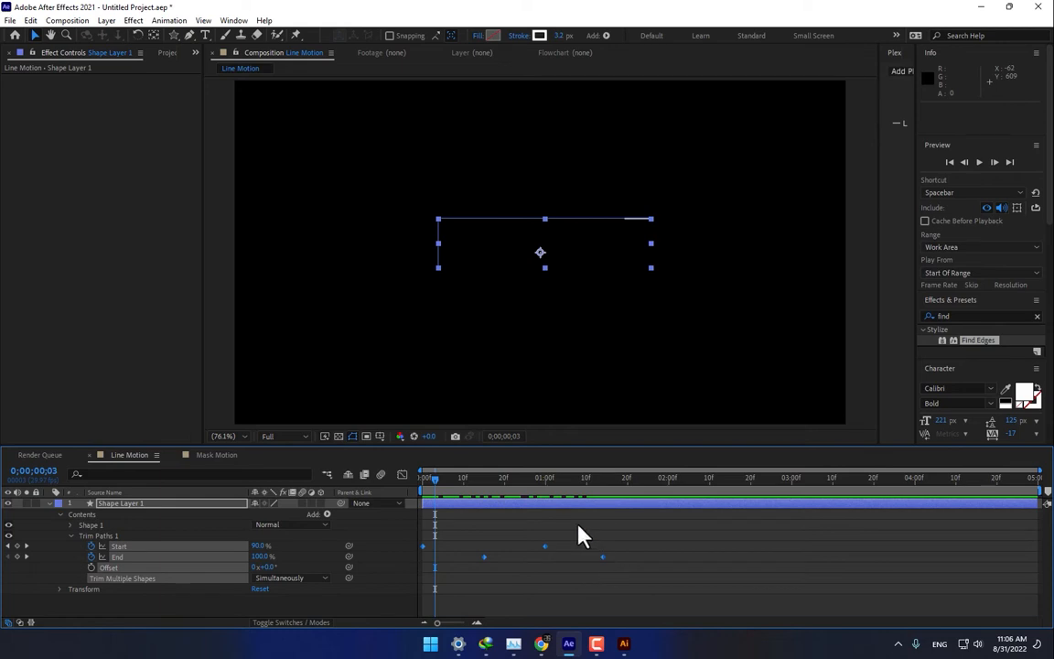
left_click(547, 485)
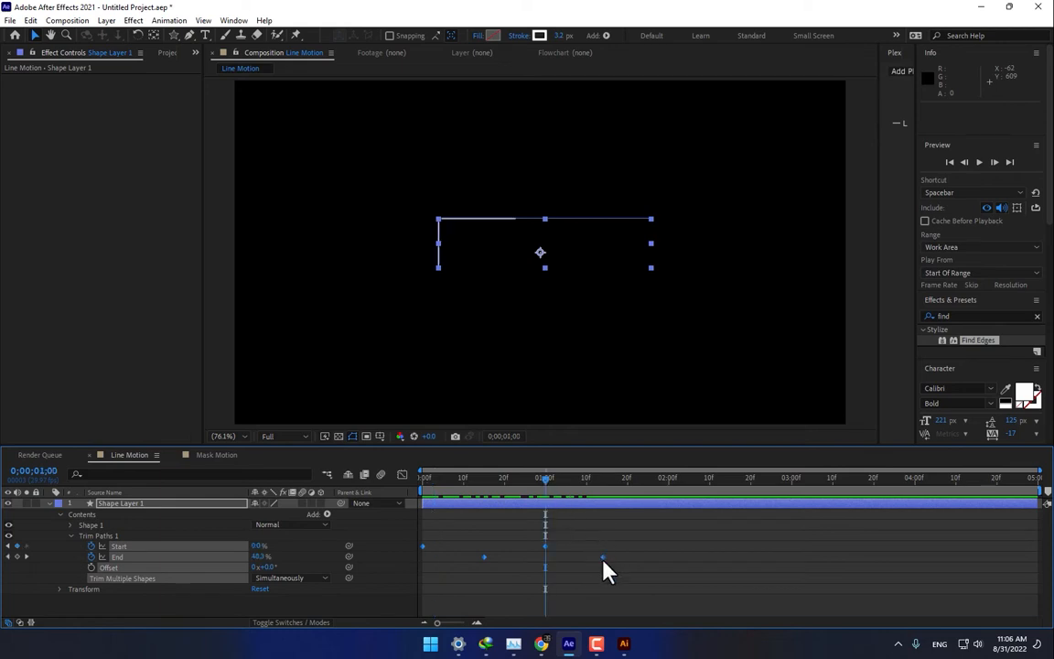
left_click_drag(603, 558, 546, 557)
left_click(592, 574)
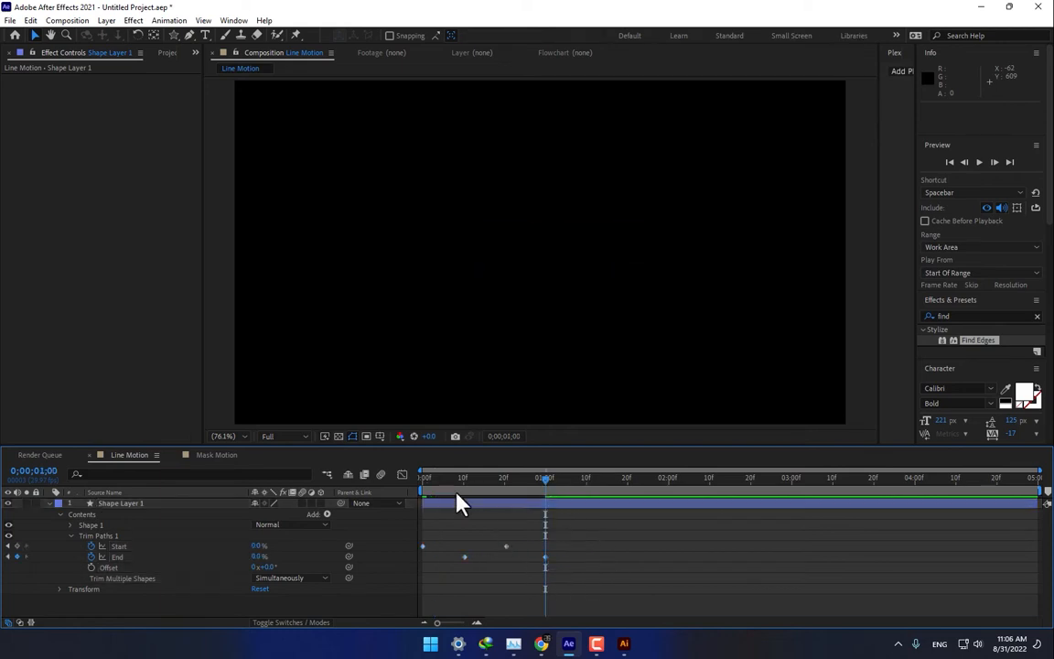
Compress all Start and End keyframes proportionally again so that the last one lands at 0;00;00;15, and preview the faster motion.
left_click_drag(426, 481, 488, 522)
left_click_drag(582, 541, 412, 590)
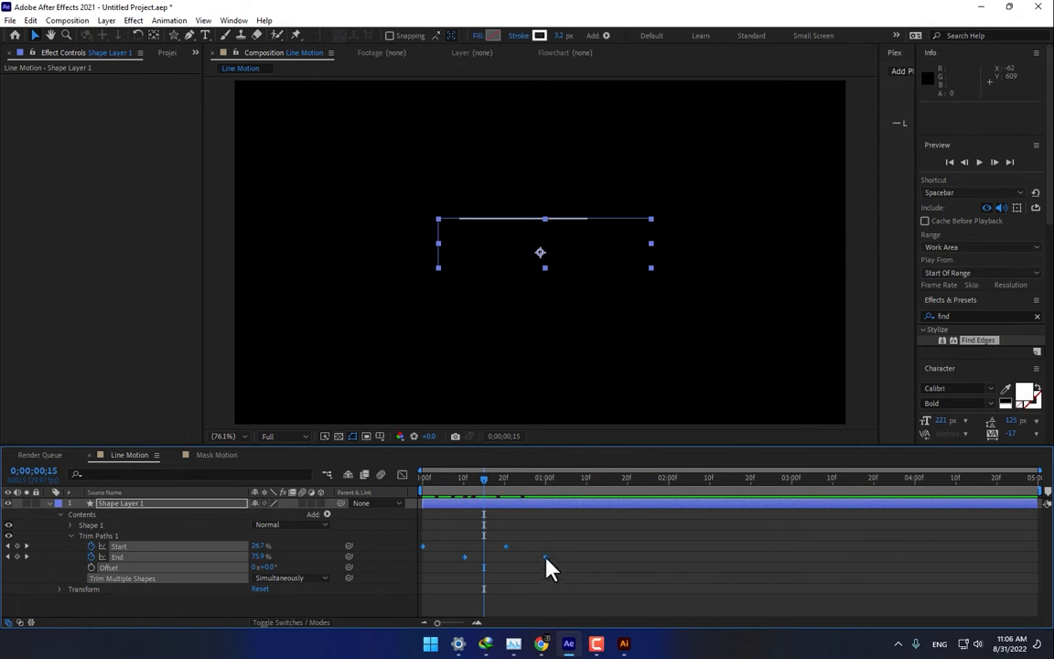
left_click_drag(545, 558, 484, 560)
left_click(468, 526)
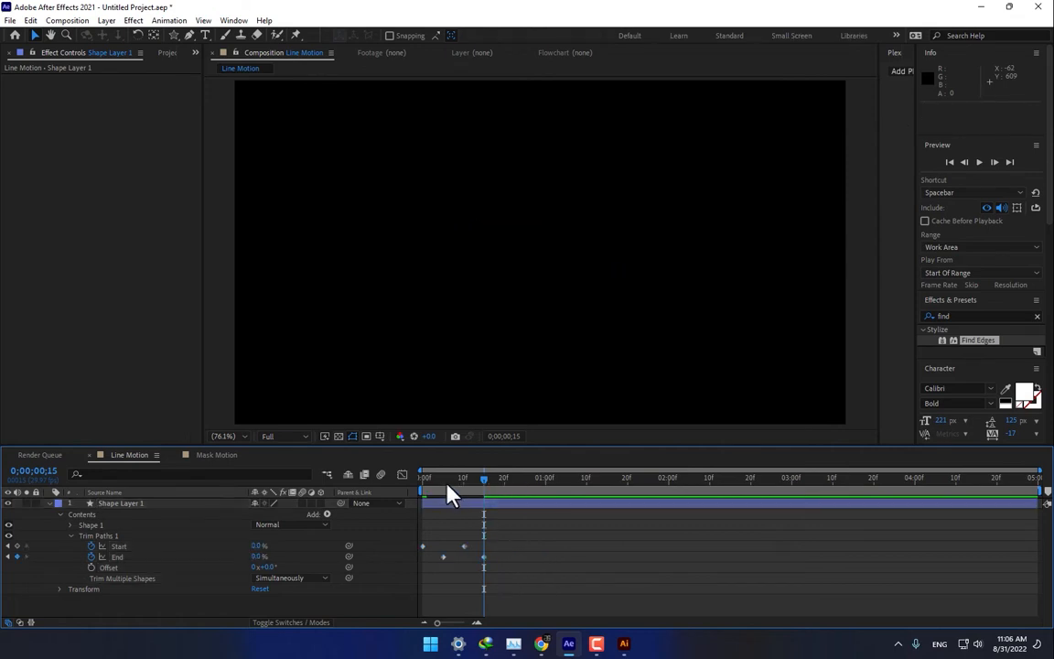
left_click_drag(424, 482, 468, 501)
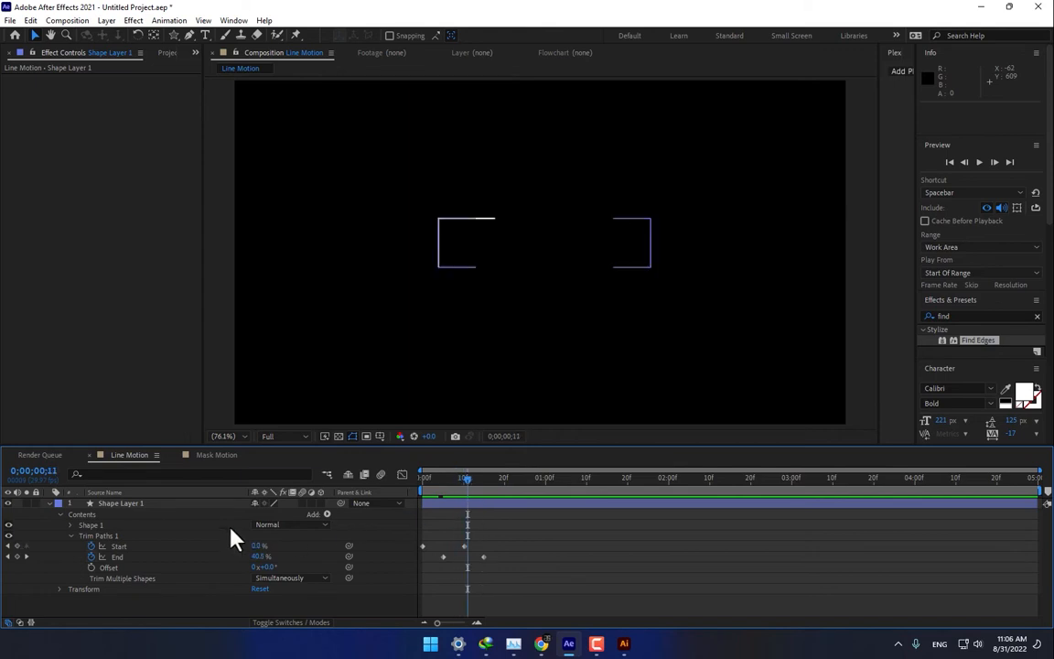
Duplicate the angular line's shape layer and move the copy straight down by about 84 px.
left_click(49, 504)
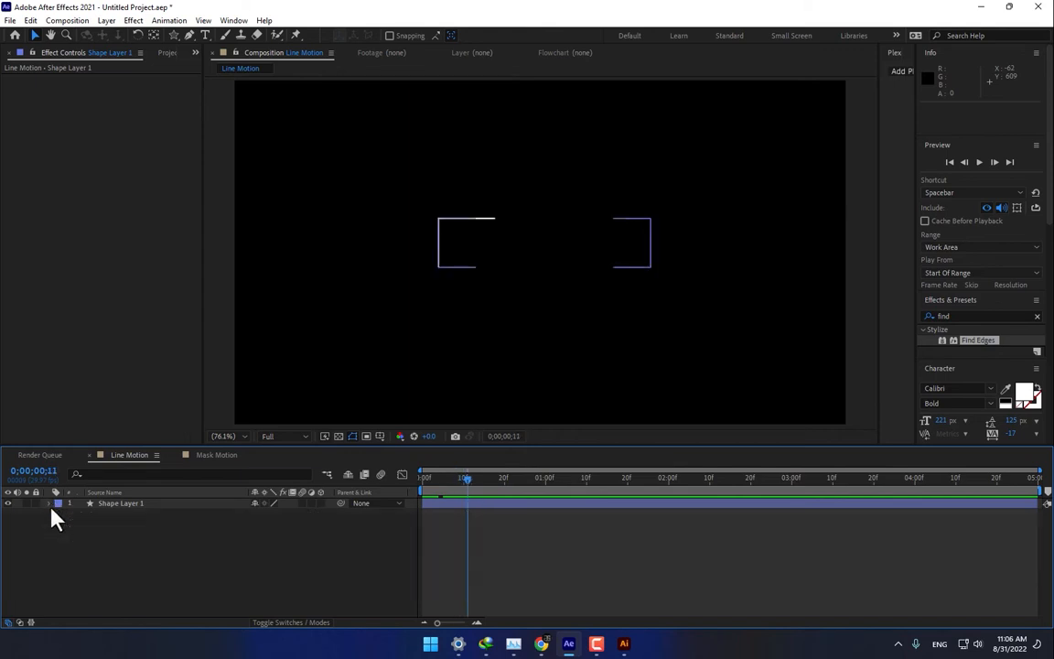
left_click(121, 504)
key("ctrl+d")
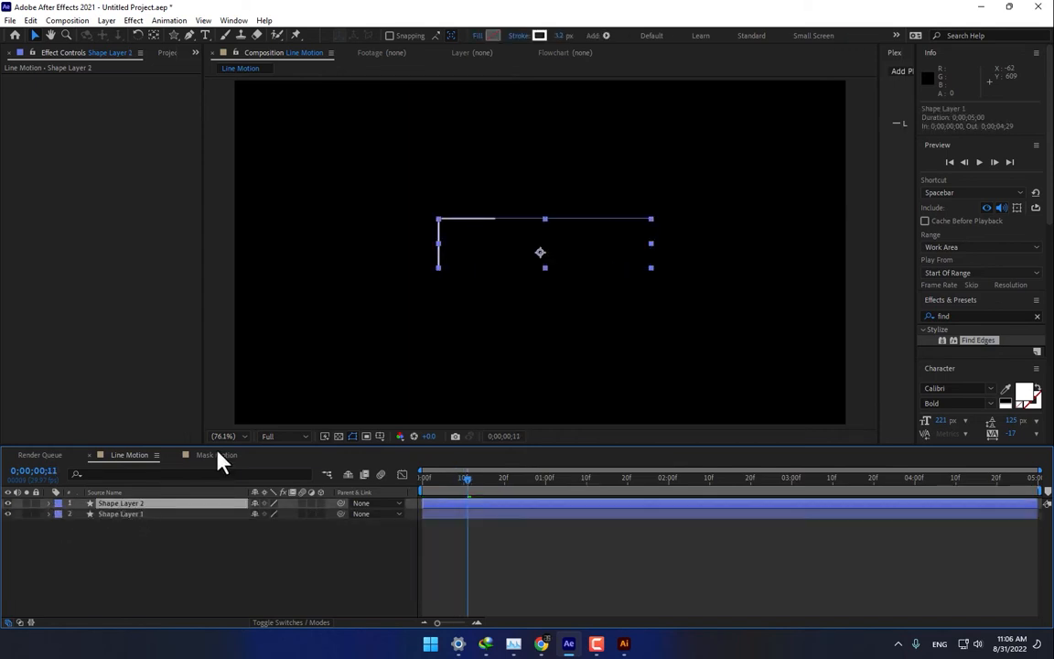
left_click_drag(498, 262, 497, 292)
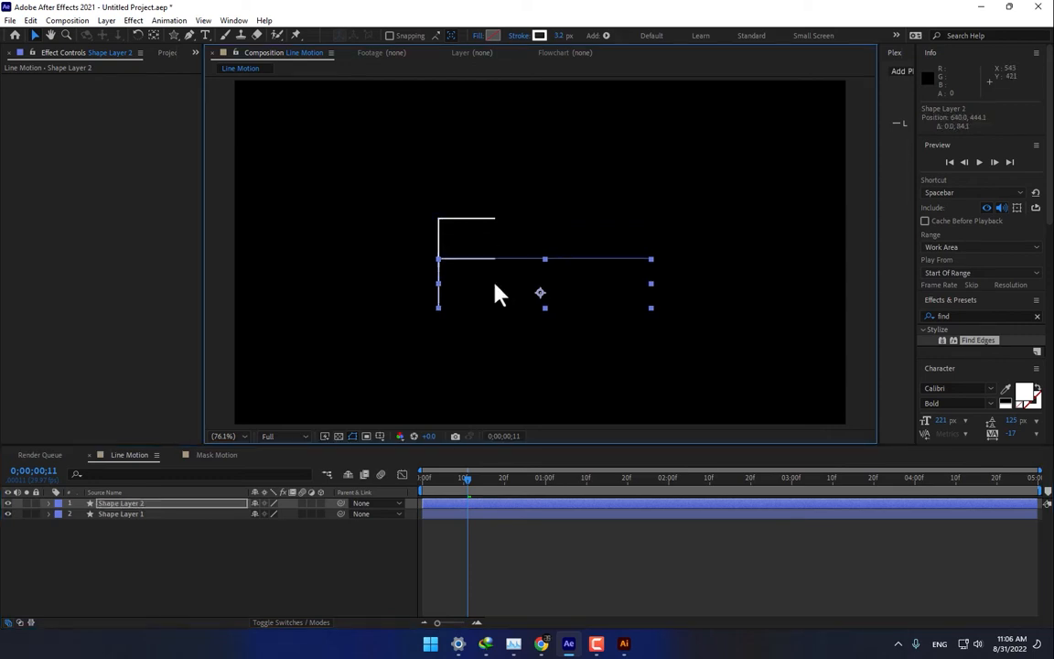
Flip the duplicated line horizontally and vertically, and move it straight up by 88 px to face the original line.
right_click(494, 287)
mouse_move(542, 309)
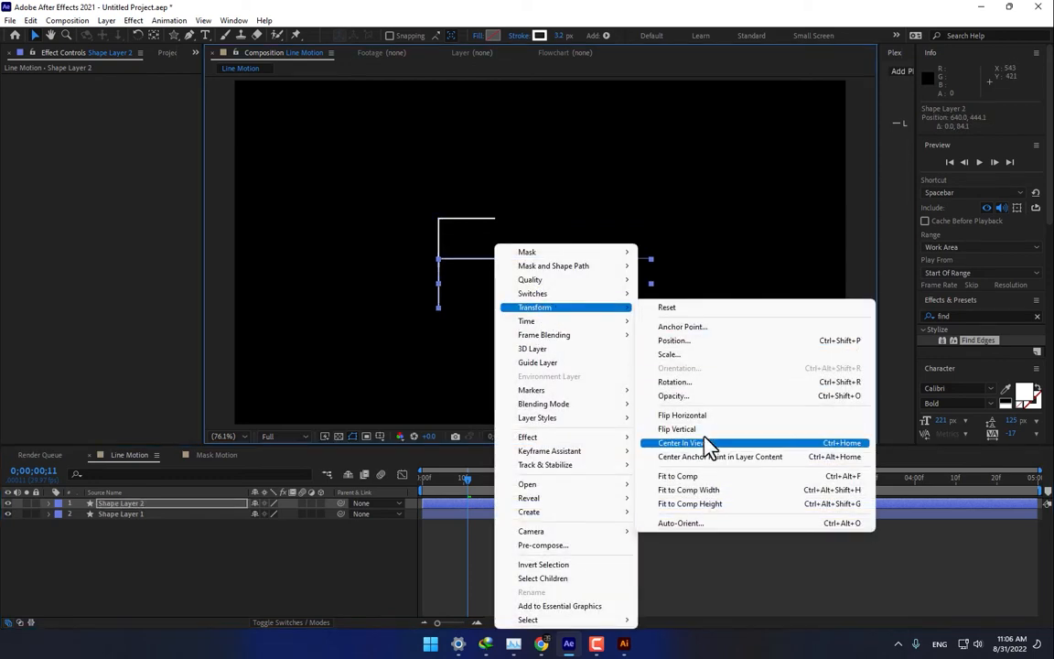
left_click(709, 445)
right_click(510, 293)
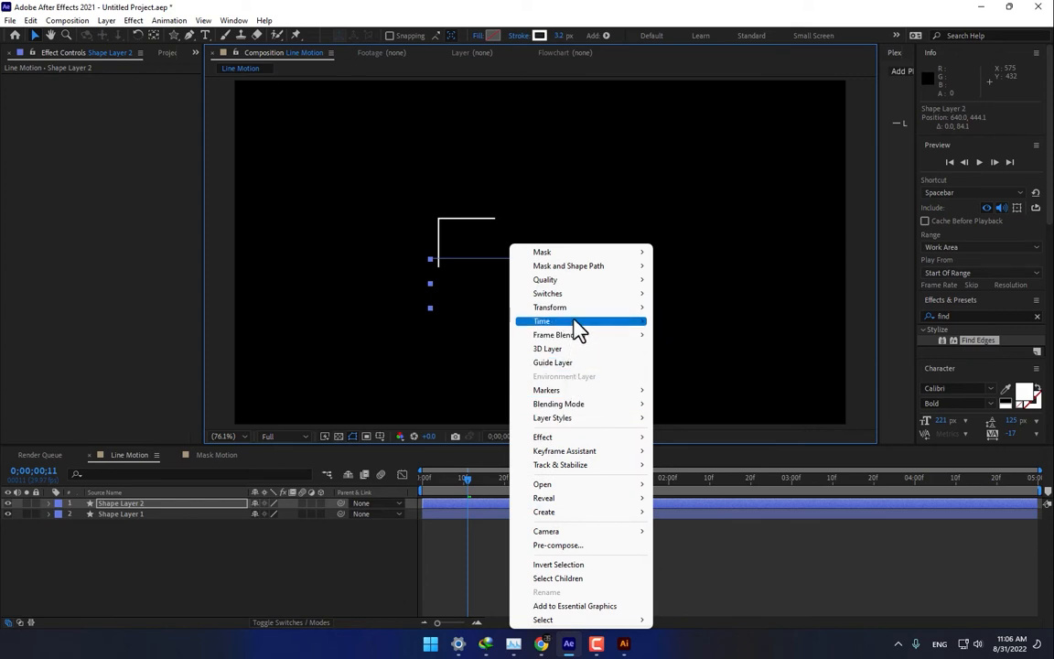
mouse_move(554, 308)
left_click(718, 456)
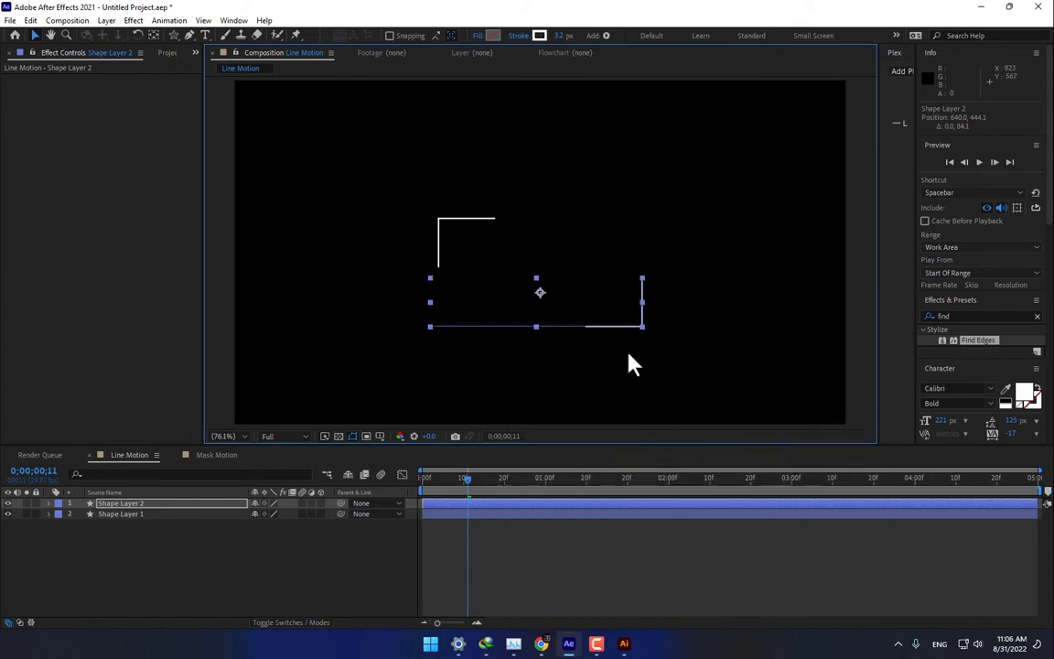
left_click_drag(598, 310, 611, 265)
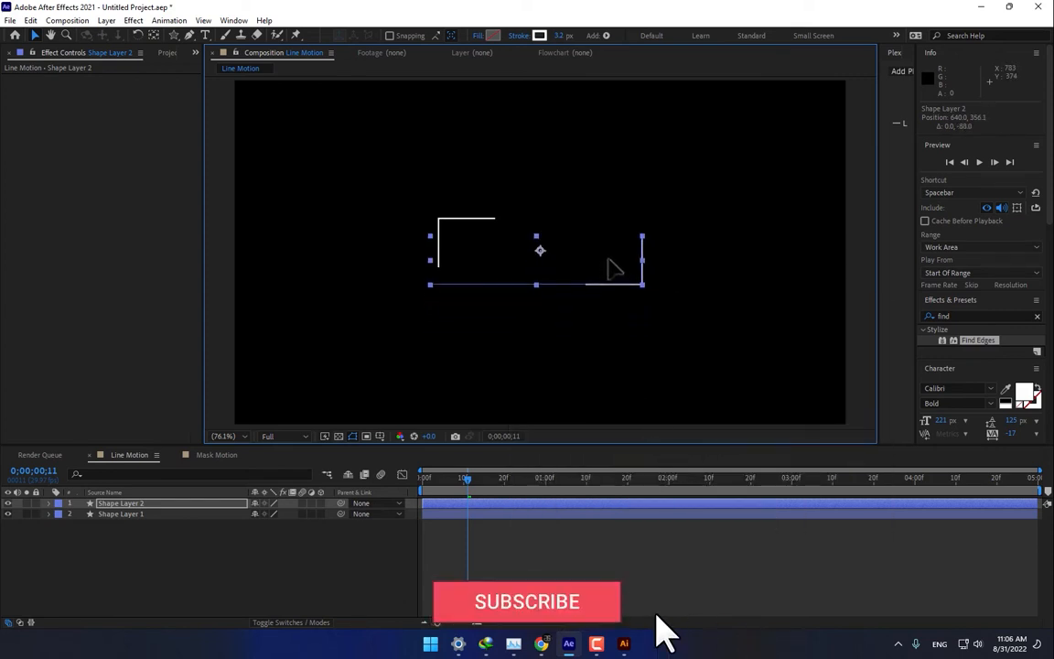
Preview the paired lines and pre-compose both shape layers into a new composition named "Rac Motino".
left_click_drag(467, 478, 443, 508)
key("space")
left_click_drag(206, 560, 132, 494)
right_click(141, 518)
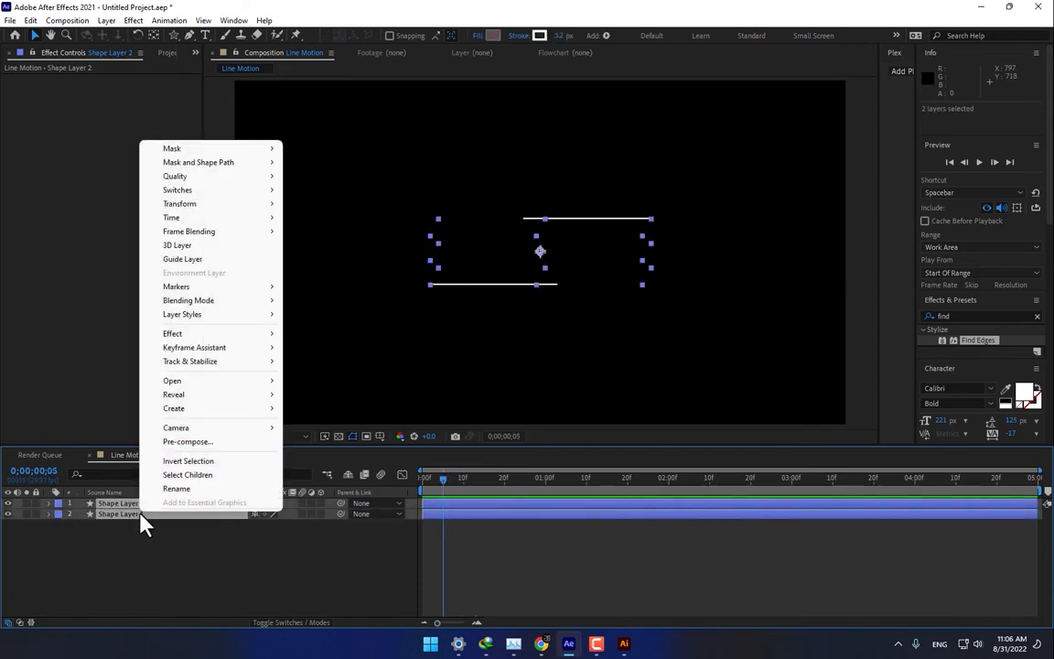
left_click(197, 440)
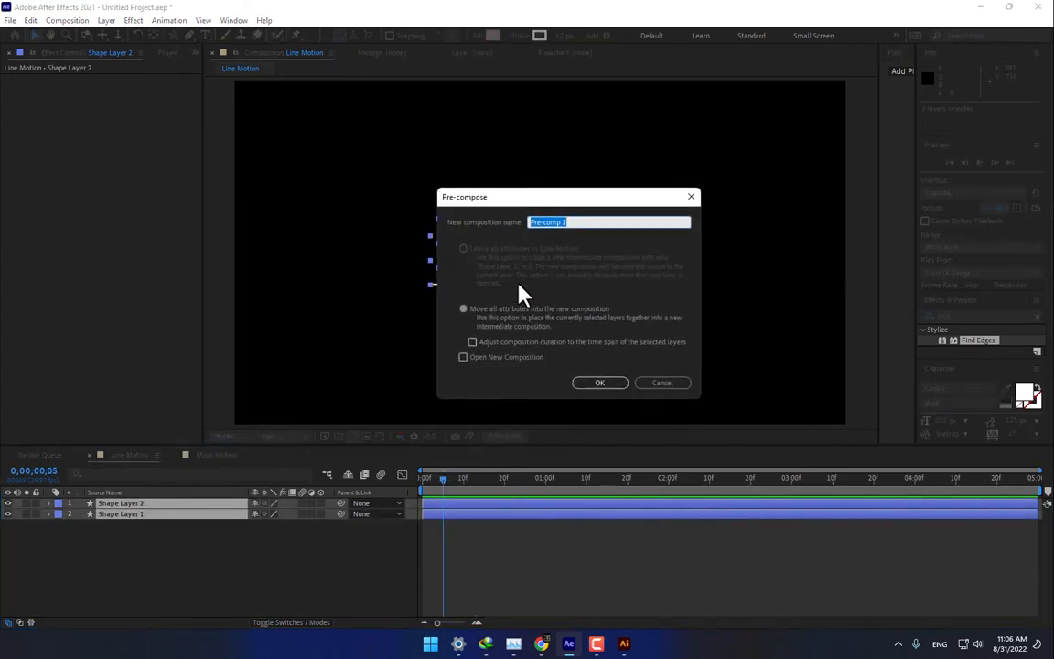
type("Rac Motino")
key("Return")
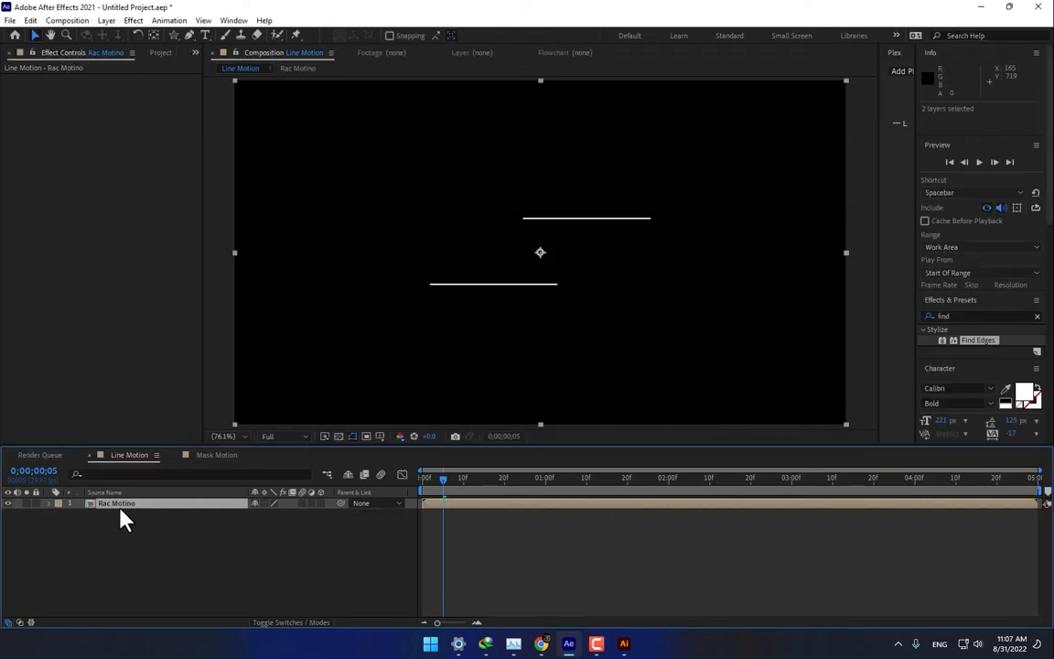
Duplicate the Rac Motino layer and set the copy's Scale to 64%.
left_click(112, 507)
key("ctrl+d")
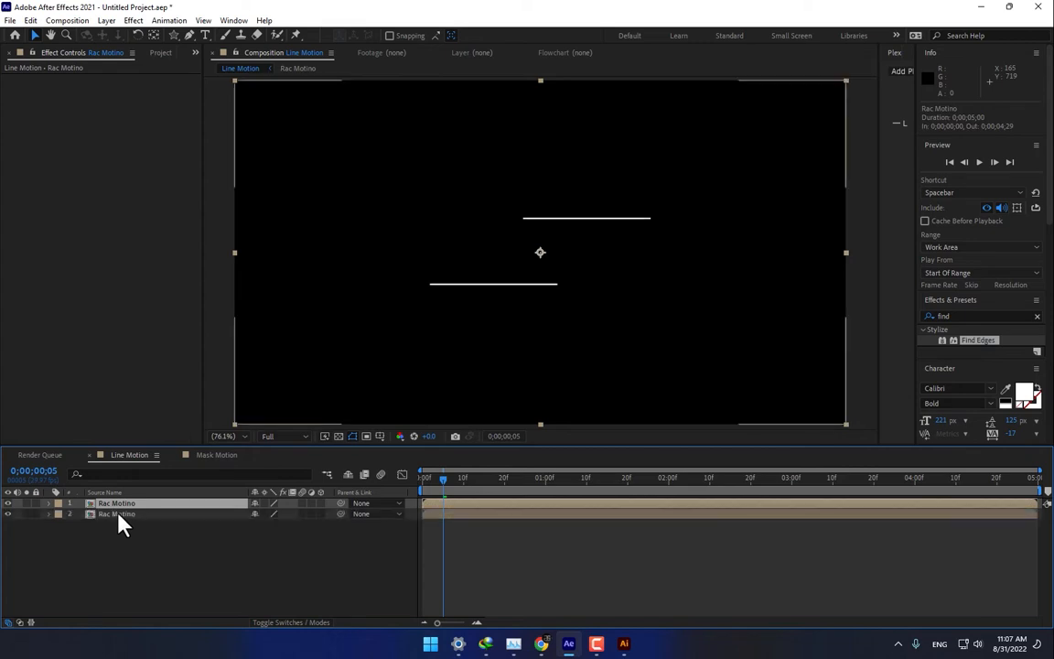
key("s")
left_click_drag(293, 518, 244, 516)
Shift the full-size Rac Motino layer to start at 0;00;00;05 and preview the staggered animation.
left_click(305, 623)
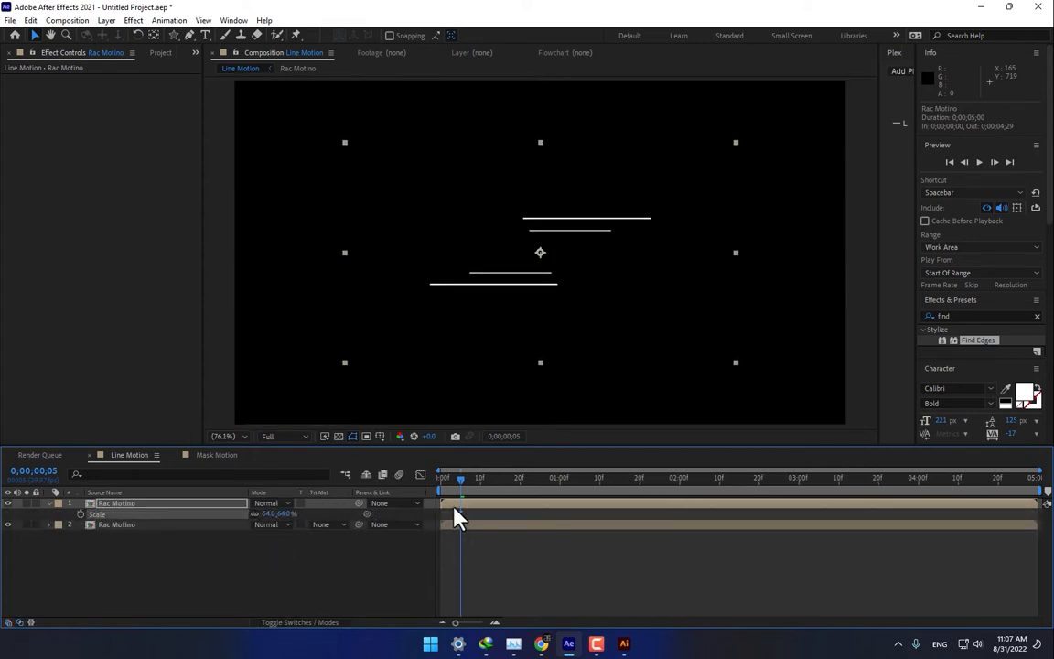
left_click_drag(466, 526, 477, 523)
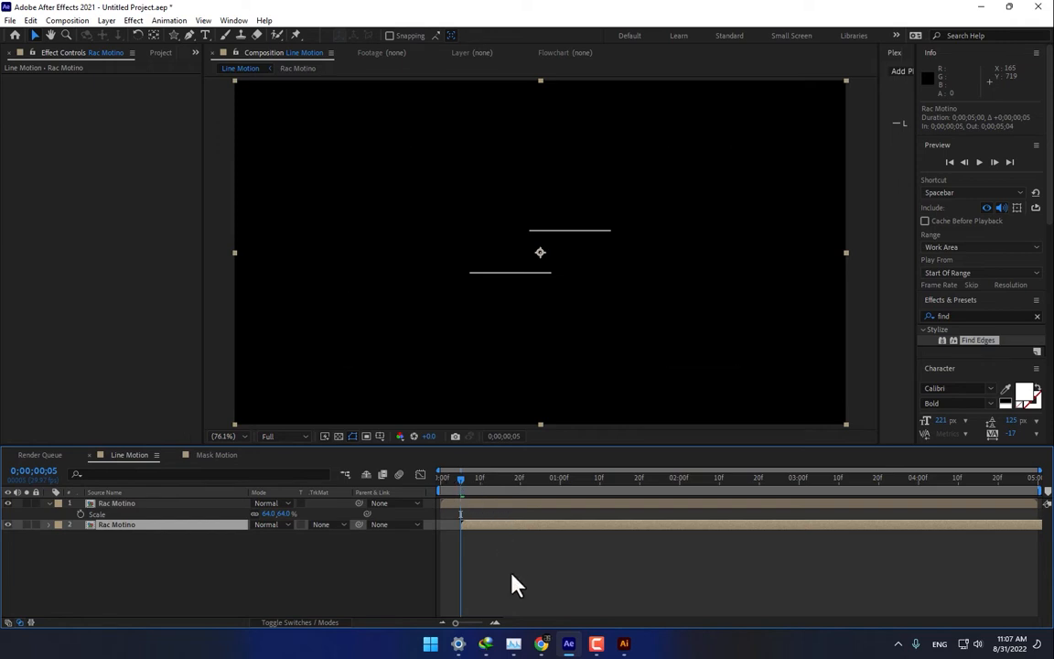
left_click_drag(440, 483, 479, 539)
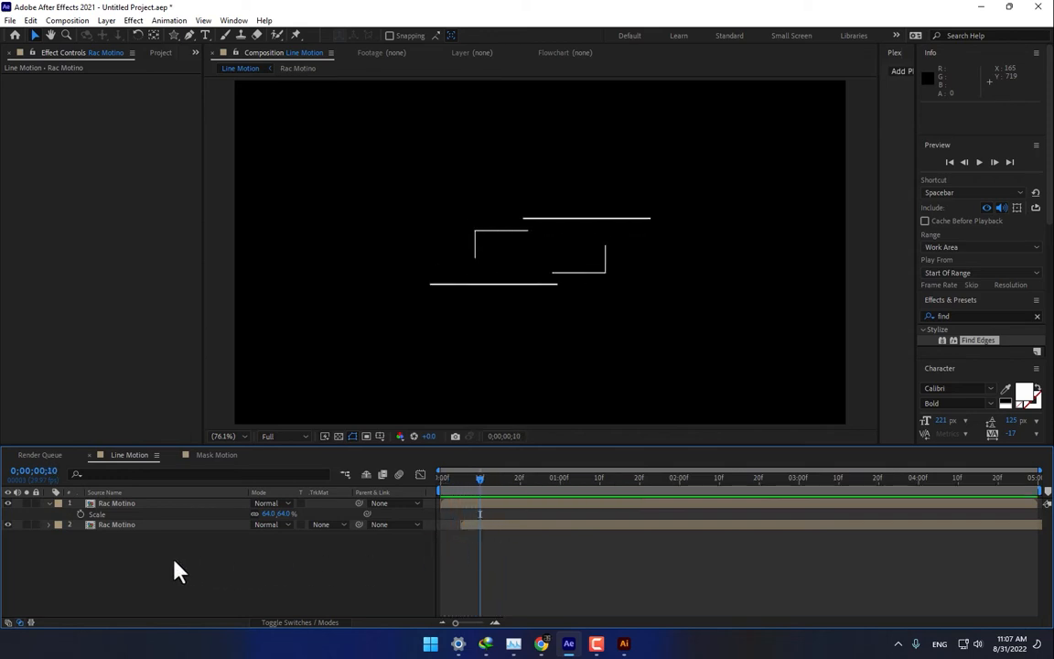
Delete both Rac Motino layers and draw a short wavy open path with three points near the composition's centre using the Pen tool.
left_click_drag(178, 571, 189, 506)
key("Delete")
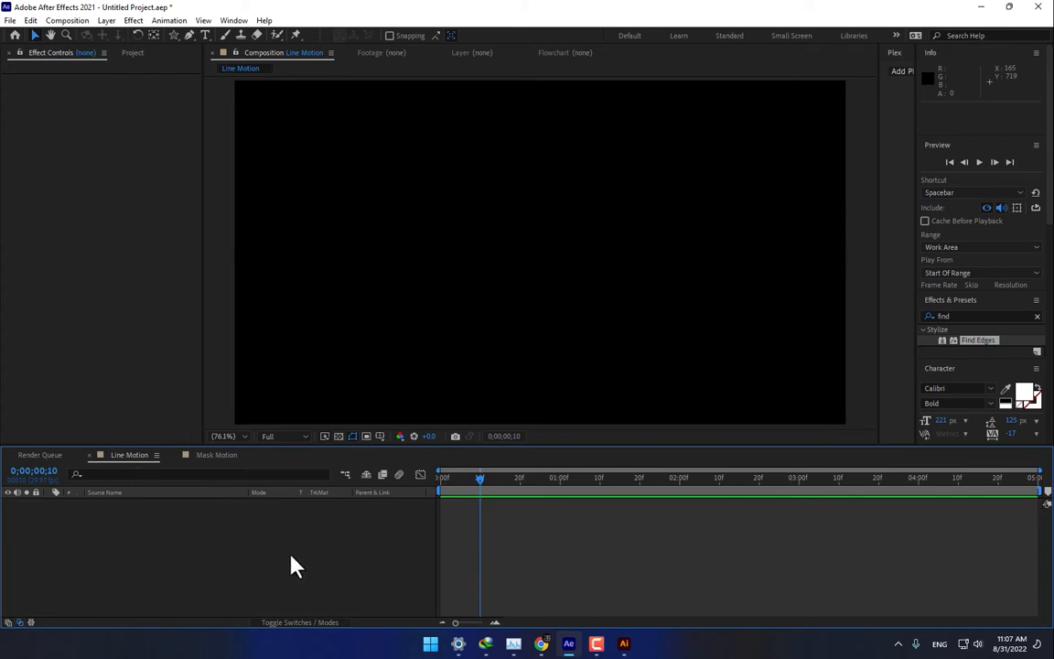
left_click(190, 35)
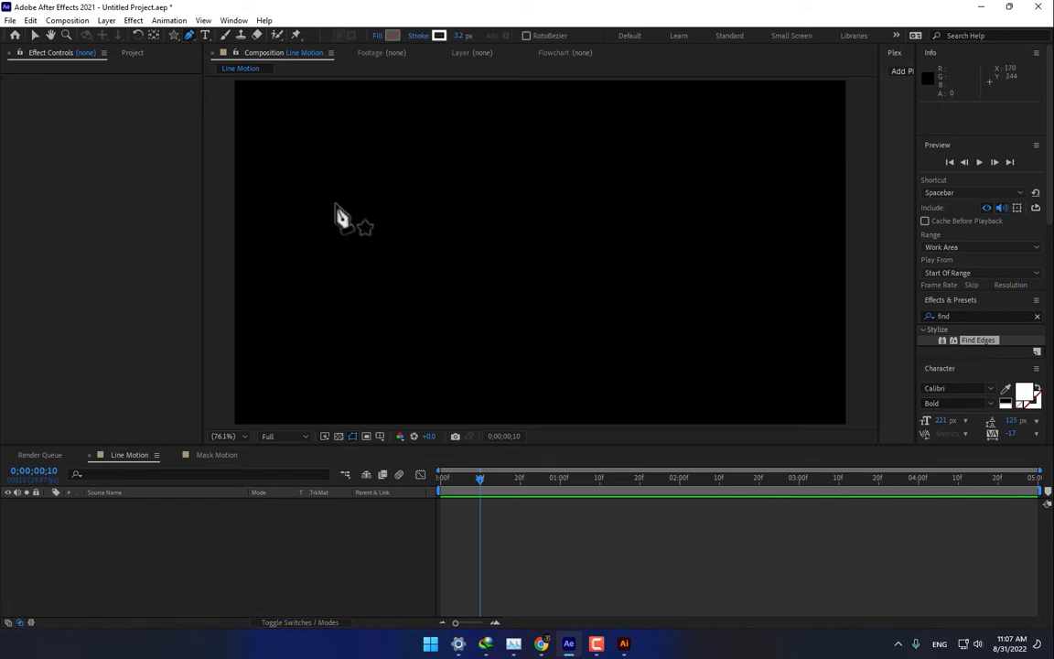
left_click(434, 272)
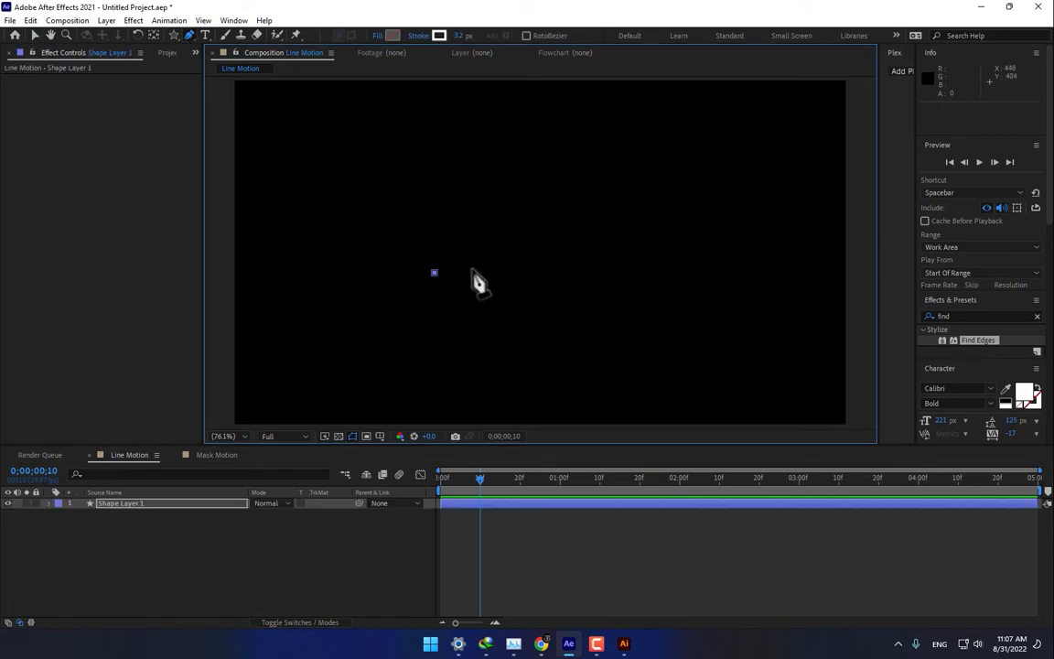
left_click_drag(495, 266, 509, 273)
left_click(563, 267)
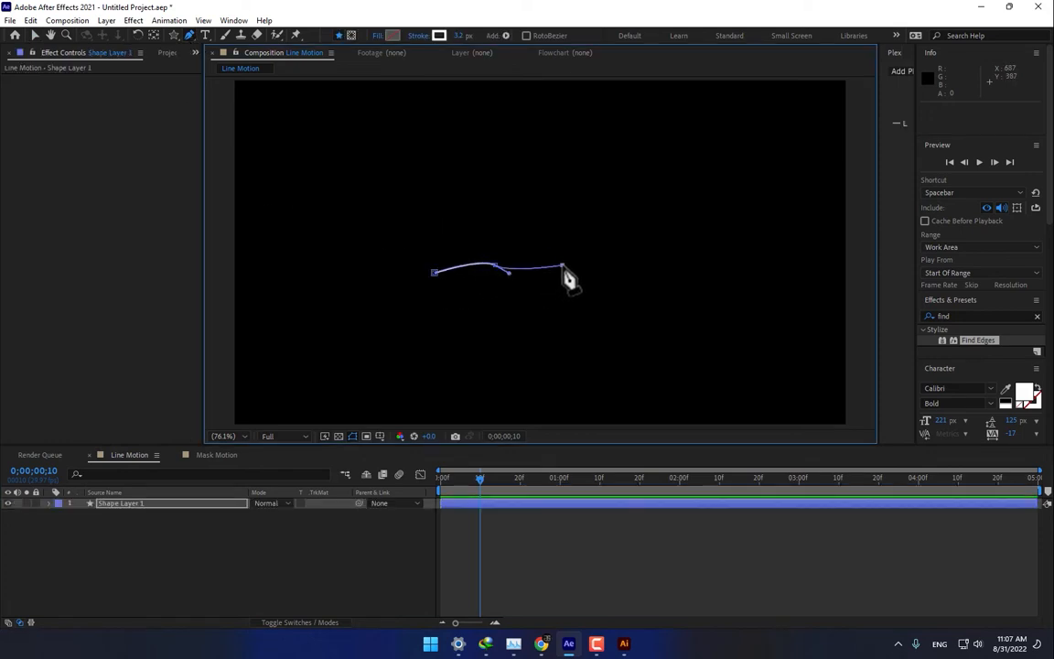
Reshape the wavy path by moving its middle point slightly down and lengthening that point's curve handles.
left_click(35, 35)
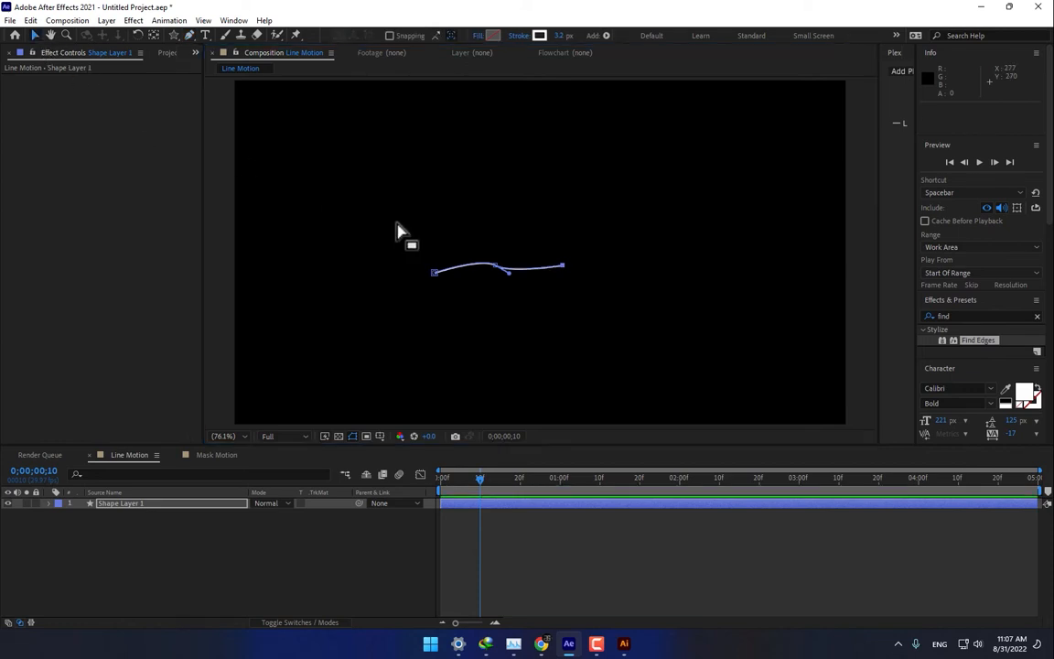
mouse_move(495, 268)
left_mouse_down()
mouse_move(525, 289)
mouse_move(482, 263)
left_mouse_up()
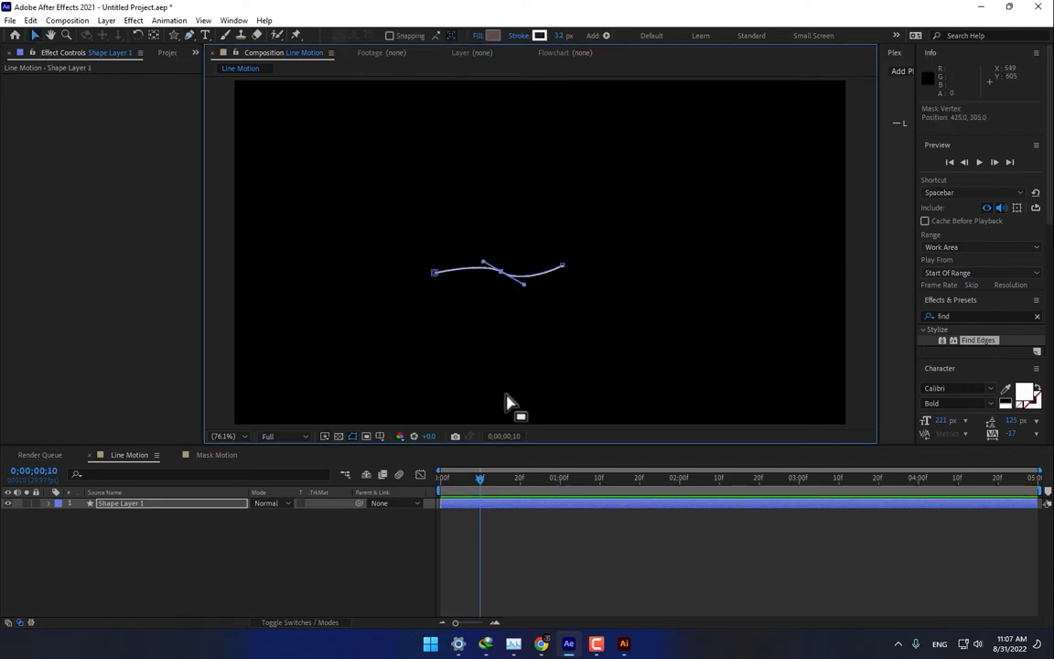
left_click(348, 551)
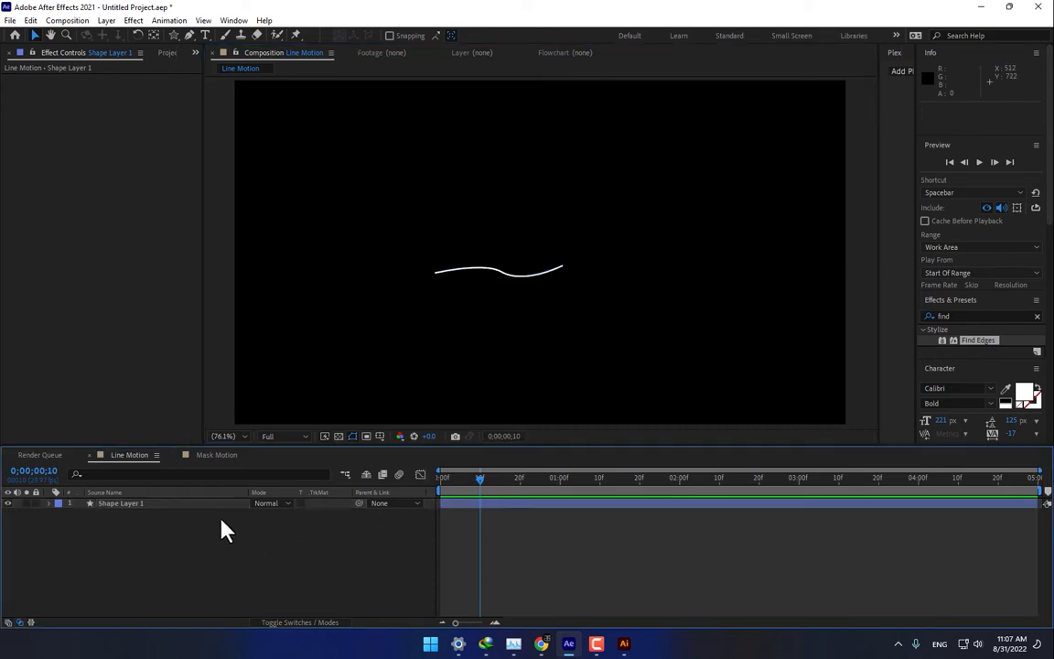
Set the Taper Start Length of the wavy line's stroke to 75%.
left_click(116, 509)
left_click(47, 505)
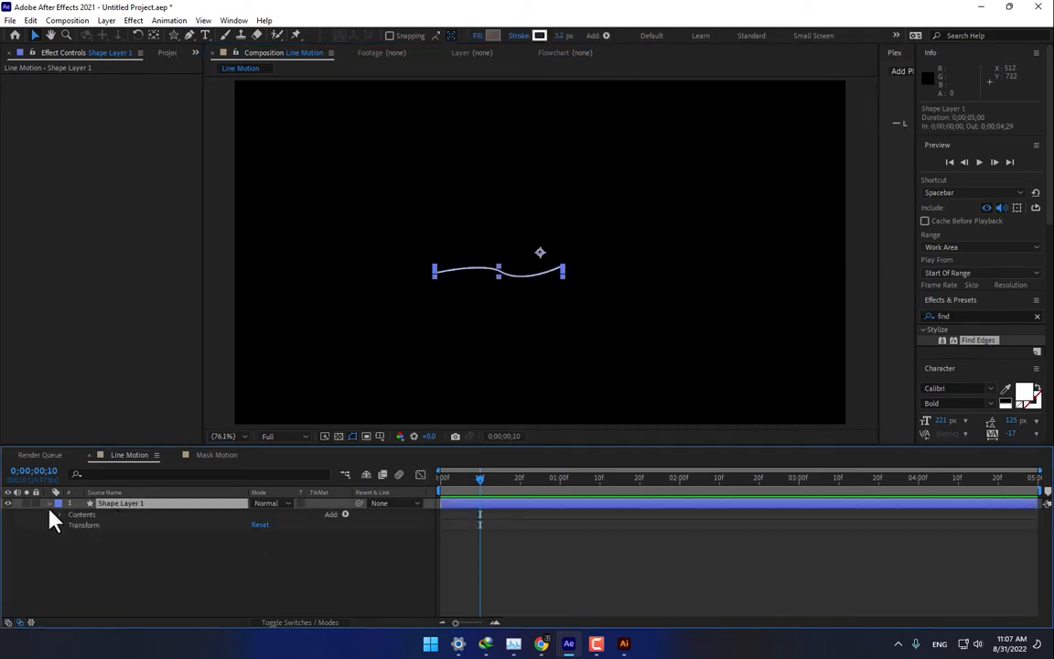
left_click(61, 515)
left_click(71, 525)
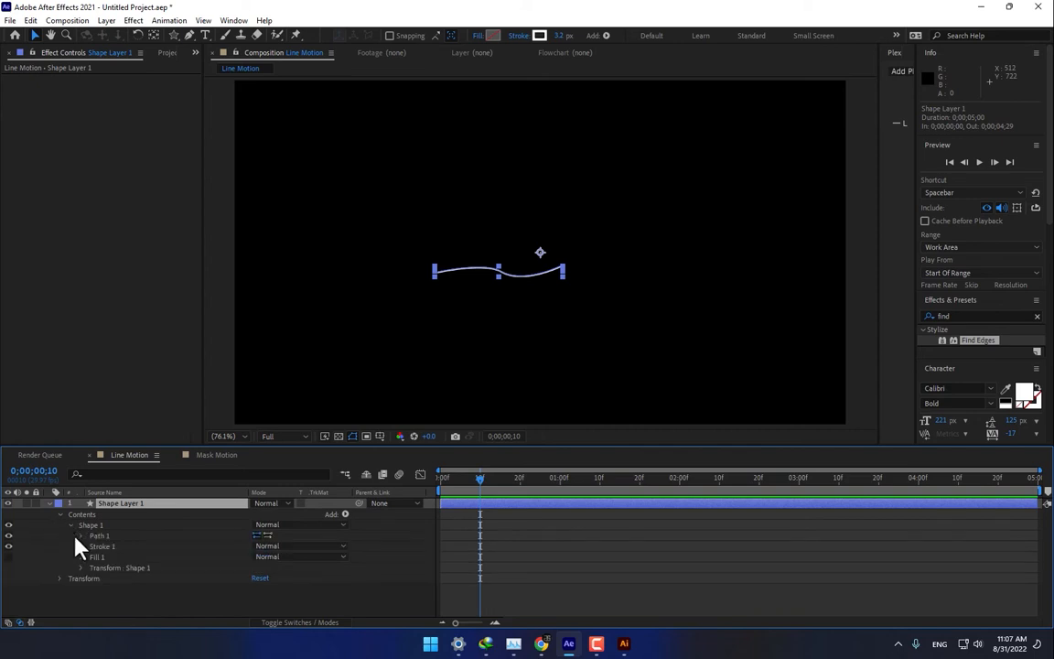
left_click(80, 536)
left_click(81, 557)
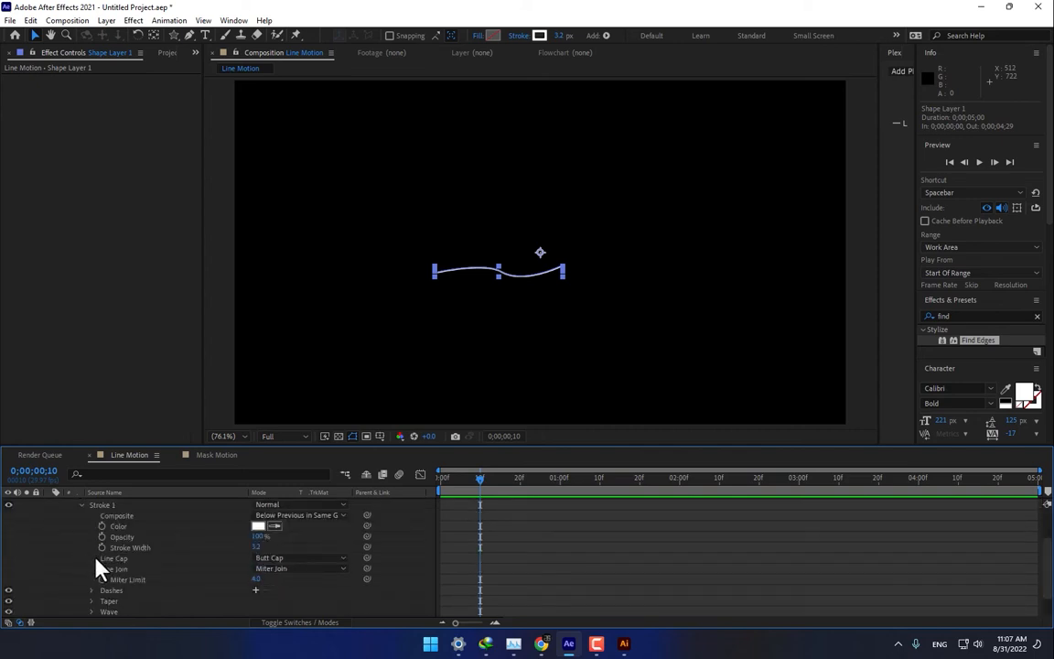
scroll(205, 578, "down", 3)
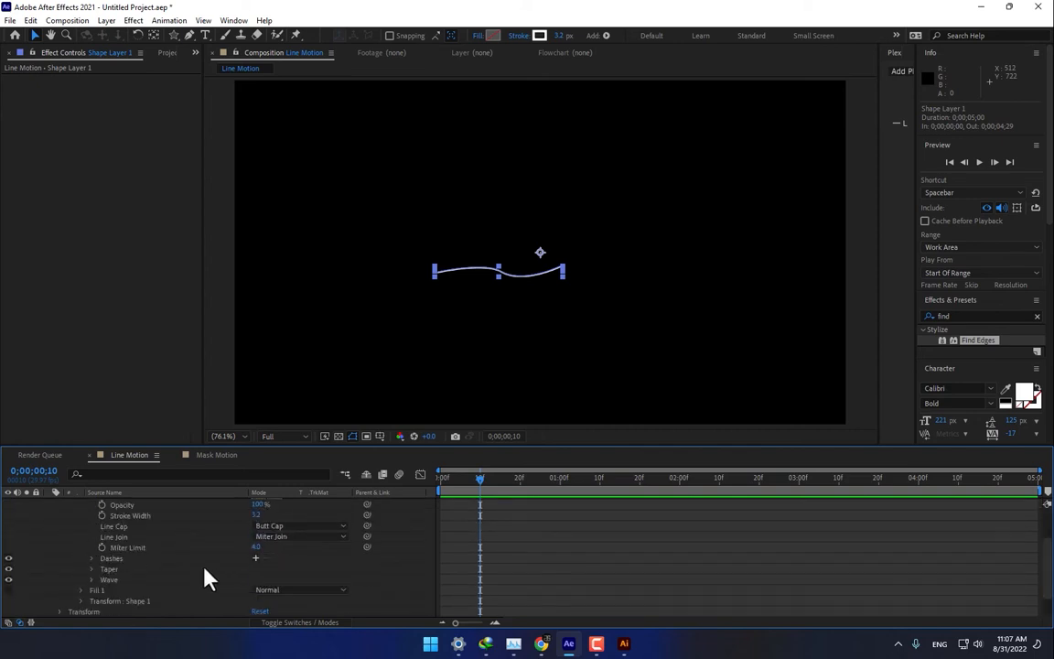
left_click(92, 568)
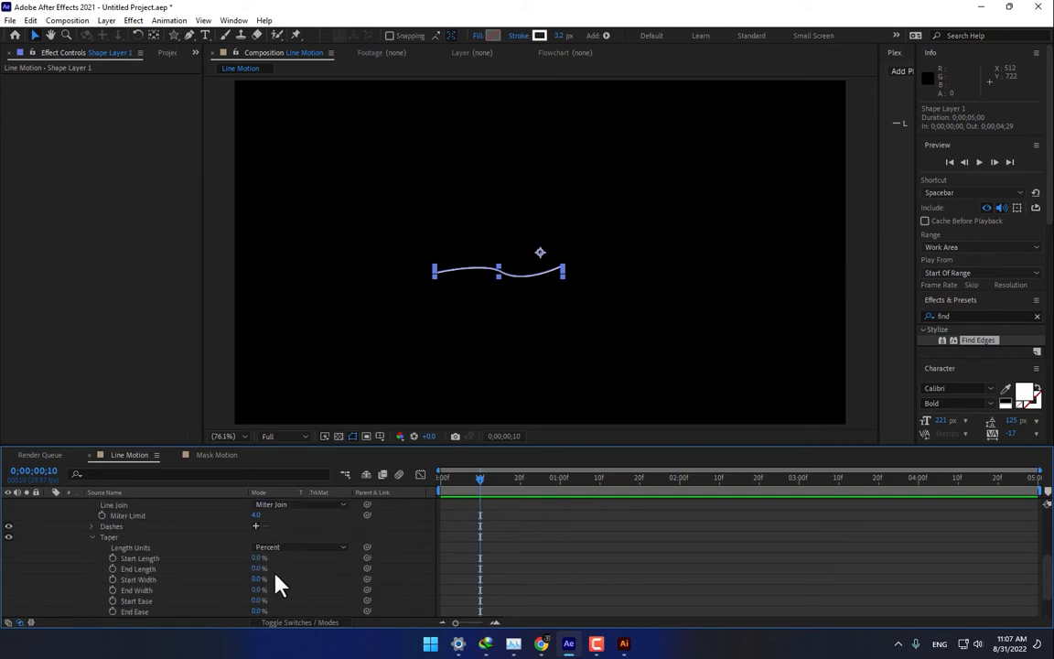
scroll(518, 327, "up", 3)
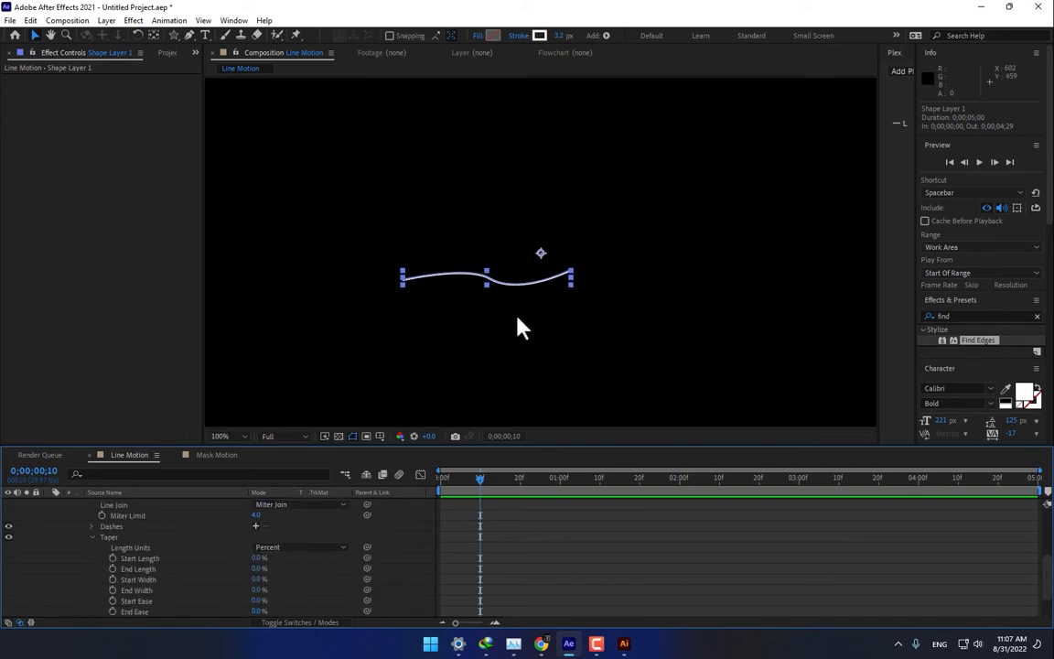
left_click_drag(259, 558, 320, 556)
left_click(388, 536)
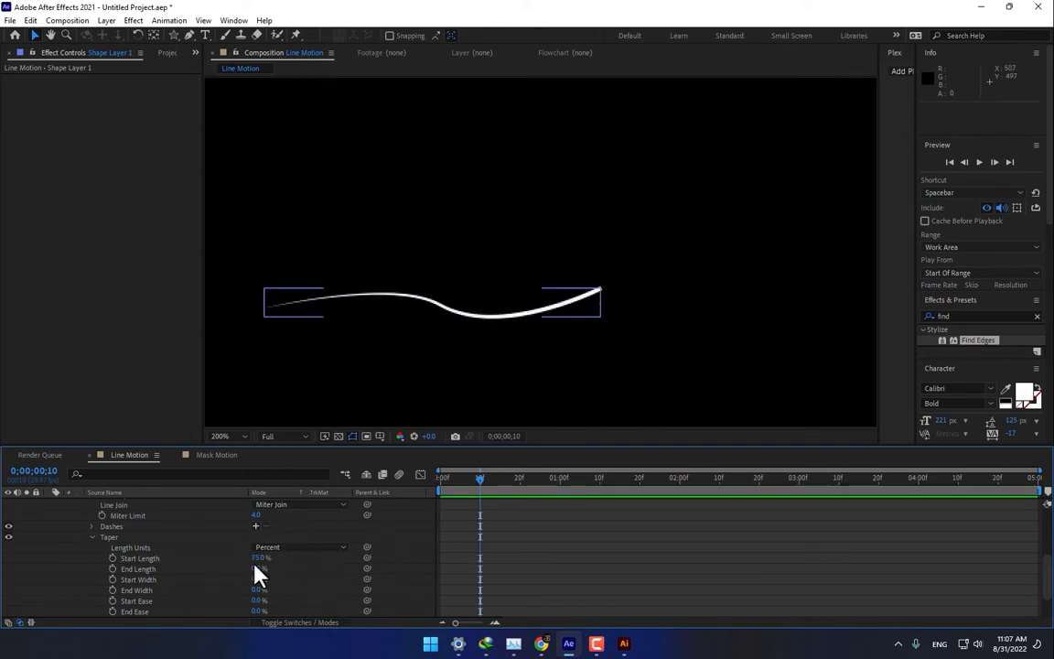
Add Trim Paths to the wavy line and set both its Start and End to 0%.
scroll(228, 560, "up", 4)
left_click(341, 515)
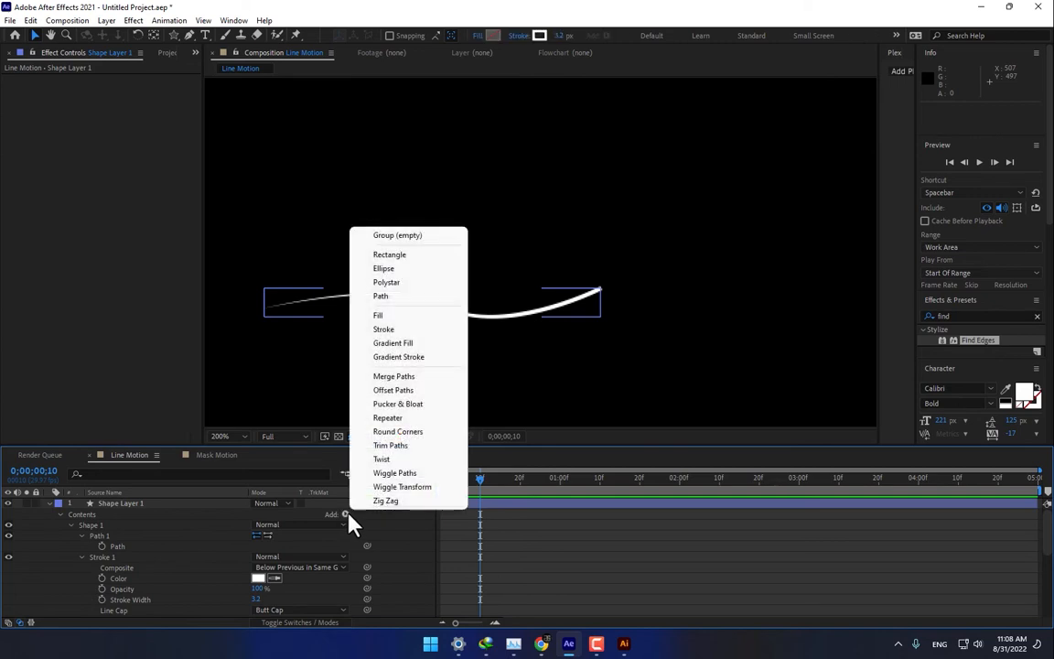
left_click(416, 452)
scroll(173, 567, "down", 1)
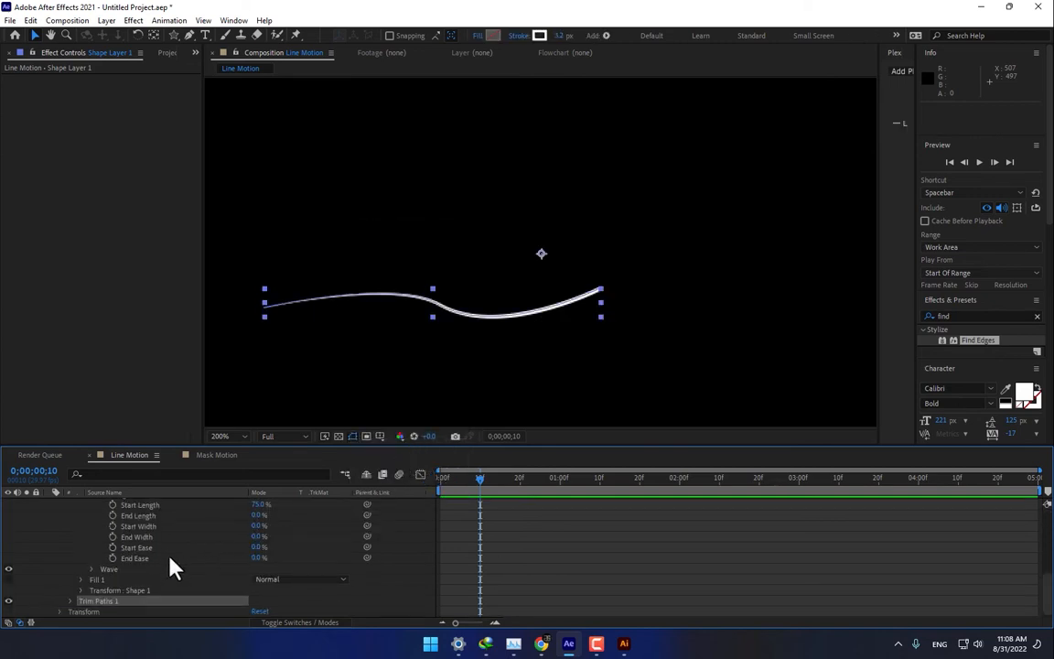
left_click(69, 601)
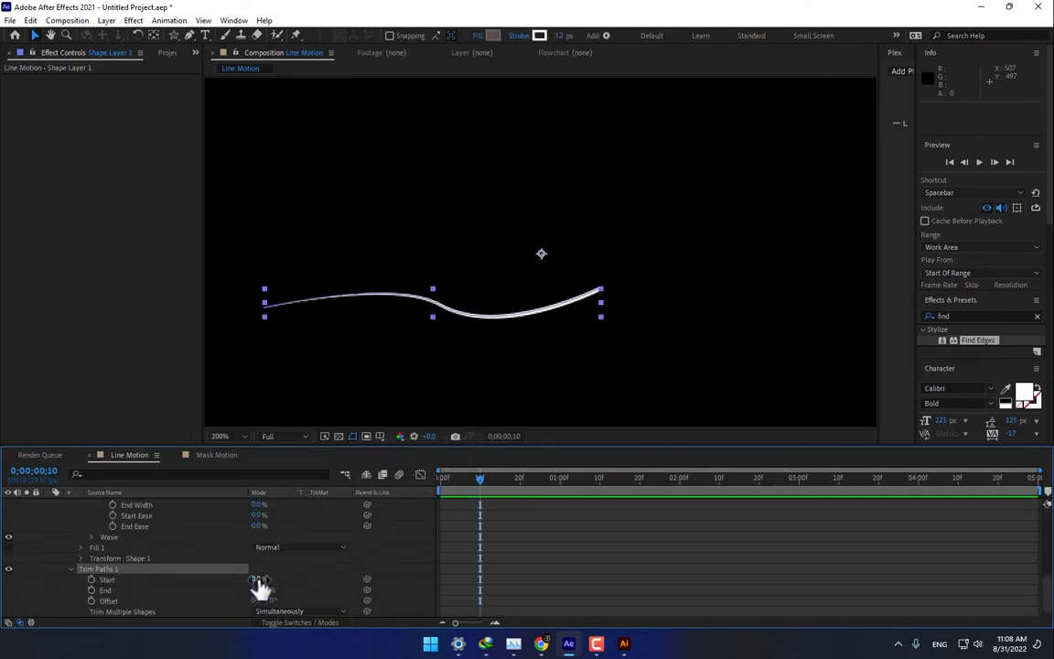
left_click_drag(260, 583, 348, 579)
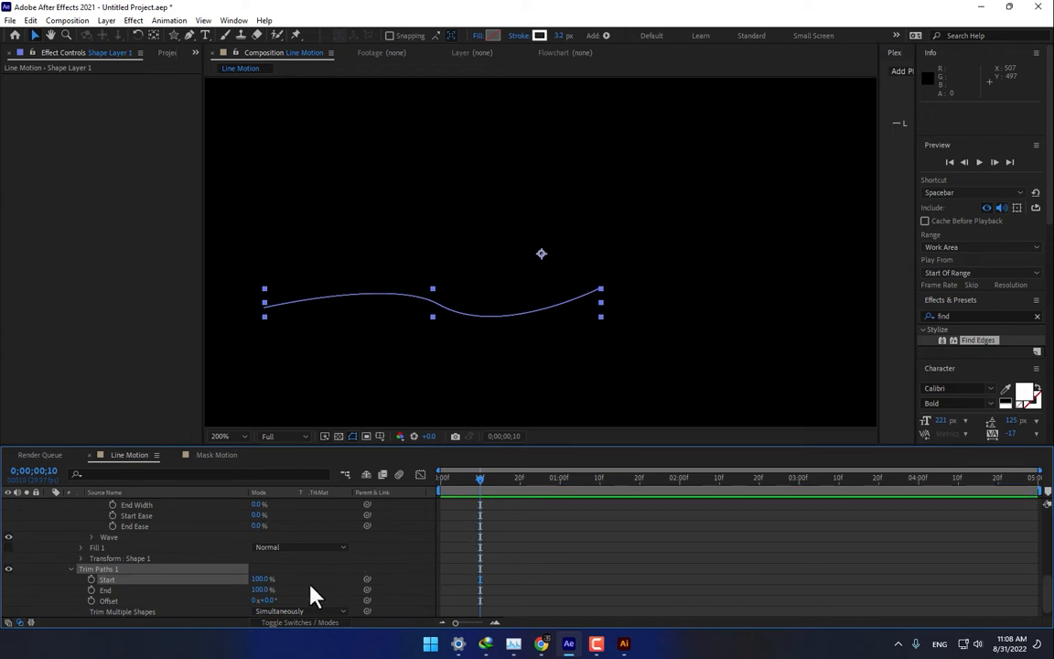
left_click_drag(263, 580, 143, 602)
mouse_move(254, 590)
left_mouse_down()
mouse_move(191, 600)
mouse_move(233, 585)
left_mouse_up()
Keyframe the wavy line's Trim Paths End from 0% at 0;00;00;00 to 100% at 0;00;00;10.
left_click_drag(463, 482, 400, 491)
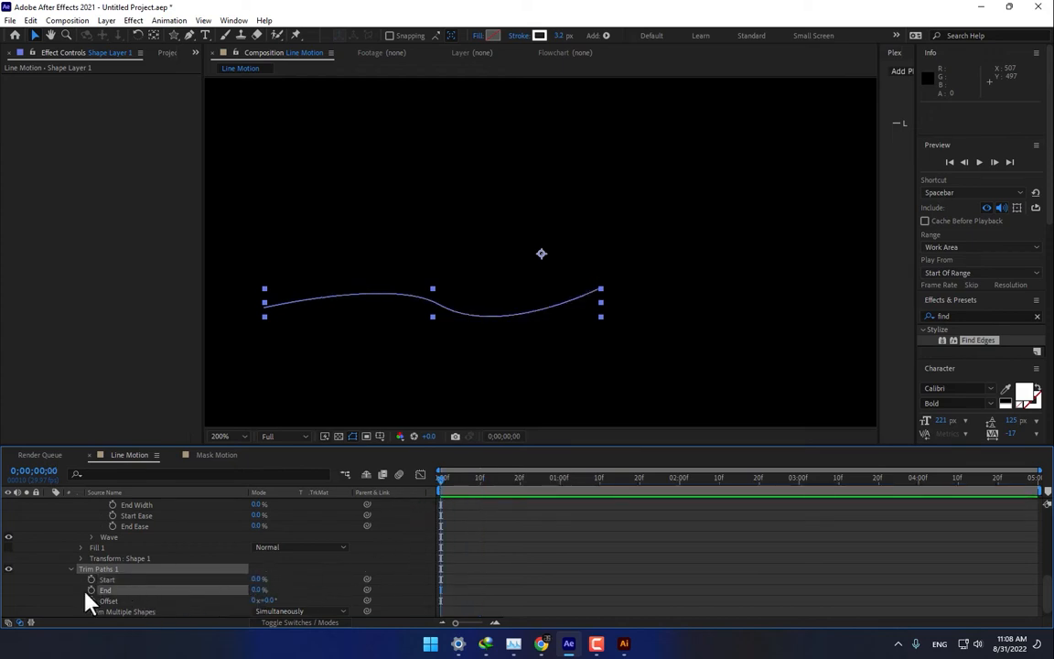
left_click(481, 482)
left_click_drag(275, 589, 448, 578)
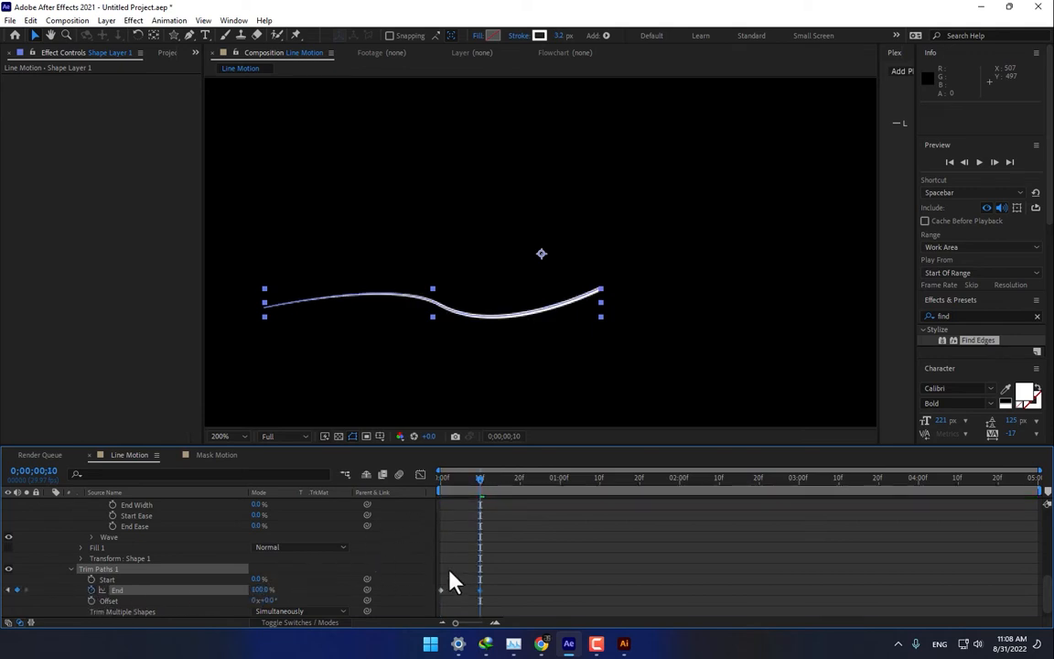
Keyframe the Trim Paths Start from 0% at 0;00;00;05 to fully trimmed a few frames past the last End keyframe, and preview the motion.
left_click(461, 478)
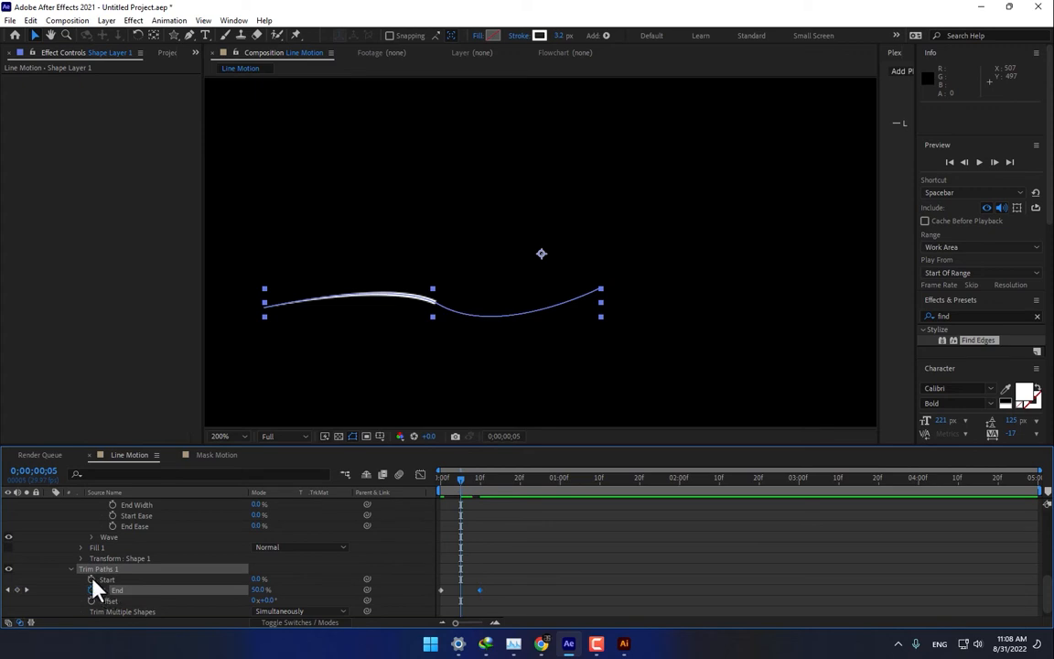
left_click(92, 579)
left_click(505, 488)
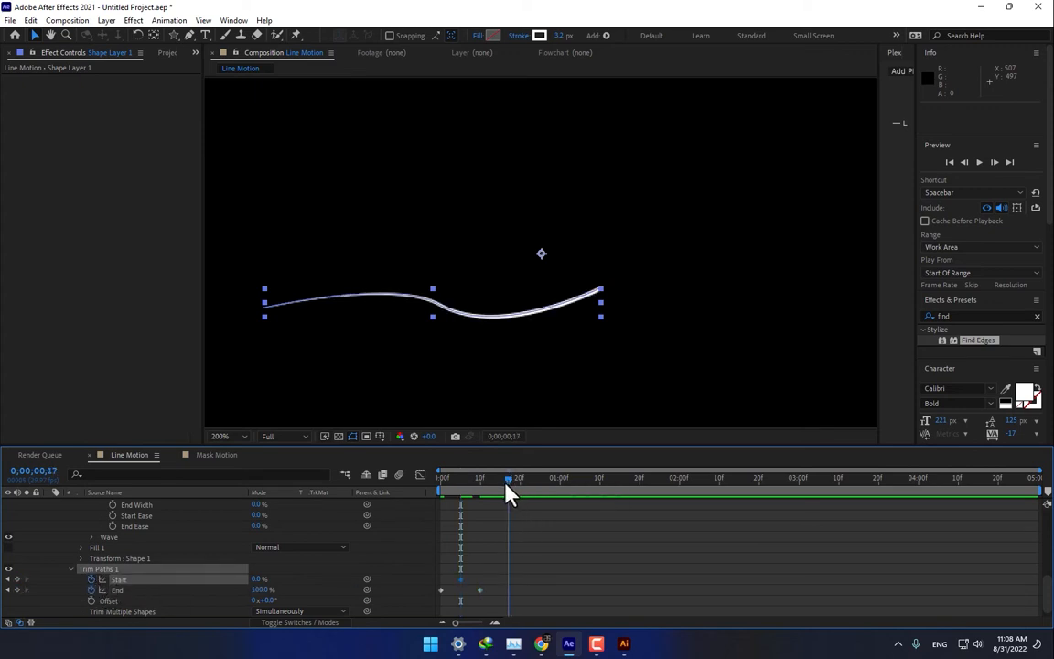
left_click_drag(259, 579, 393, 578)
left_click(419, 552)
mouse_move(441, 475)
left_mouse_down()
mouse_move(512, 494)
mouse_move(440, 511)
mouse_move(522, 513)
mouse_move(449, 532)
mouse_move(514, 527)
mouse_move(449, 536)
mouse_move(493, 529)
left_mouse_up()
Duplicate the wavy line layer and set the copy's Scale to 66%.
scroll(137, 539, "up", 4)
scroll(119, 536, "up", 3)
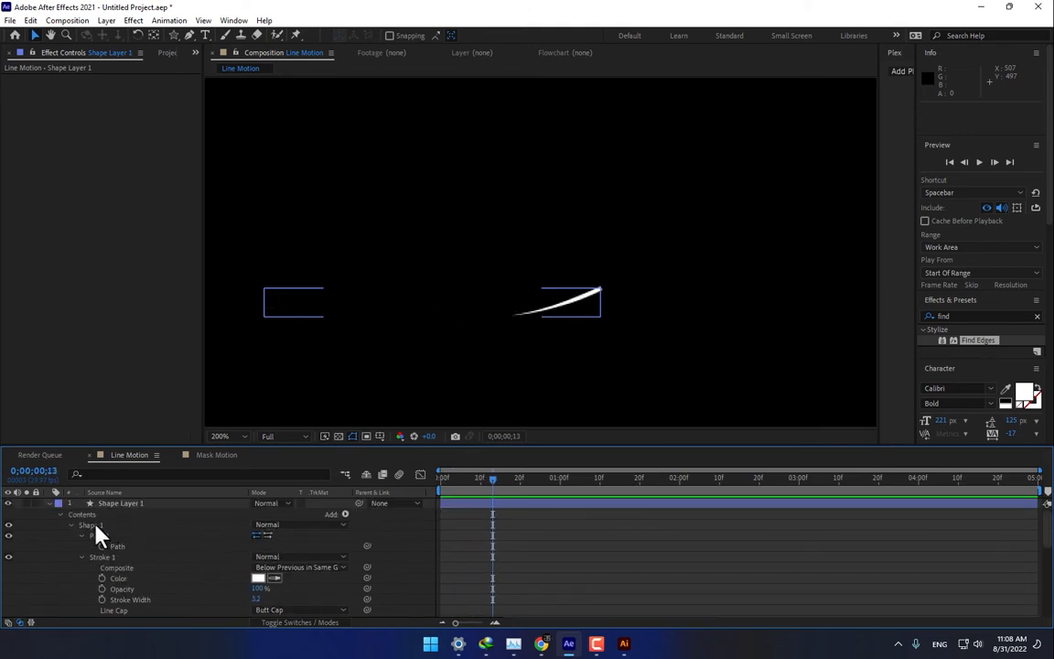
left_click(48, 503)
left_click(110, 512)
key("ctrl+d")
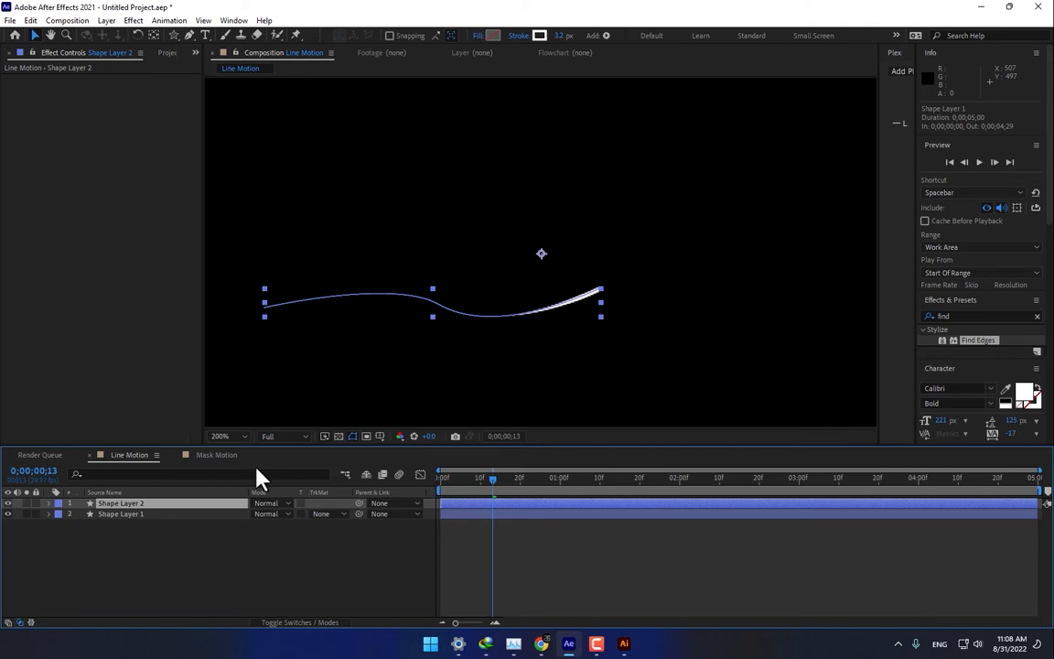
key("s")
left_click_drag(277, 514, 247, 514)
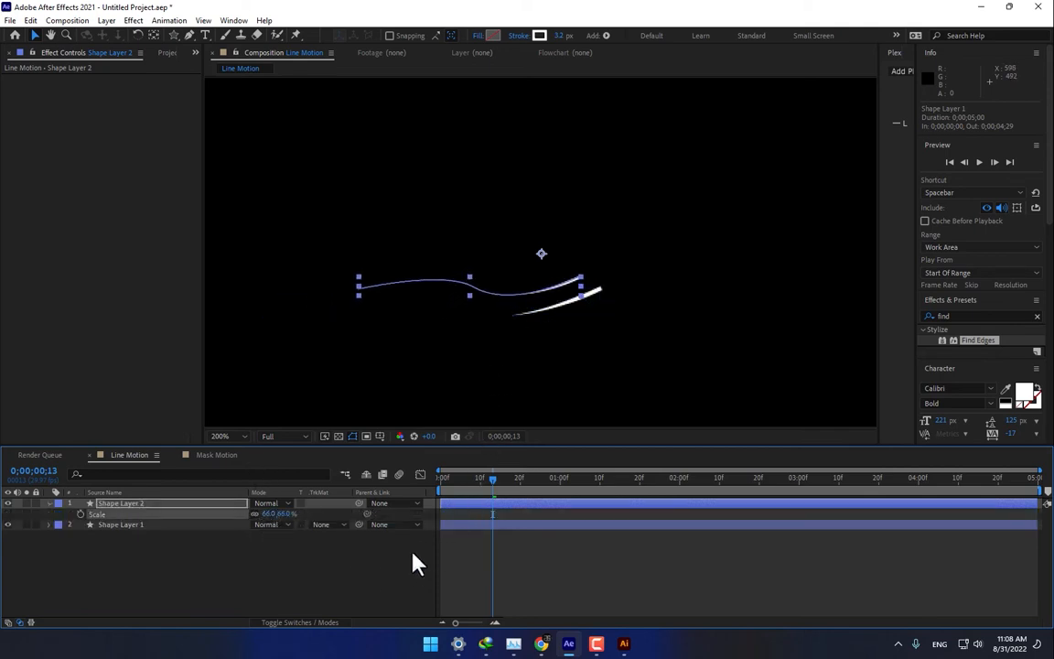
left_click(389, 571)
Offset the smaller wavy line's layer by several frames and preview the staggered animation of both lines.
left_click_drag(457, 509, 522, 505)
left_click(464, 577)
left_click(445, 479)
left_click(483, 515)
left_click(448, 532)
Delete both wavy line layers and turn on the Title/Action Safe guides for the composition.
left_click_drag(185, 552, 94, 476)
key("Delete")
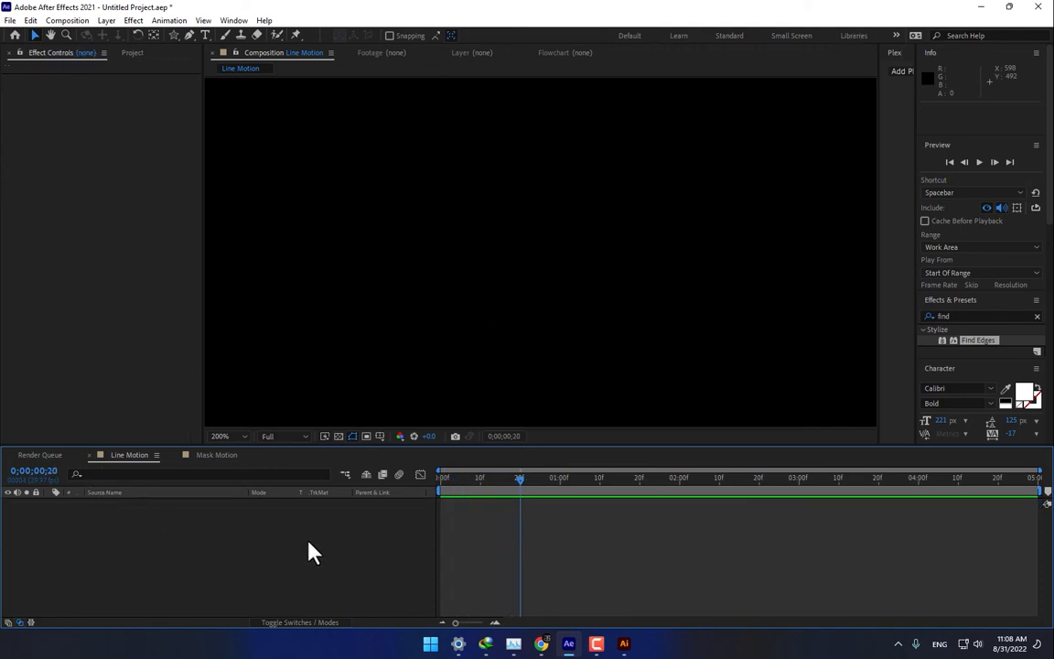
left_click(189, 36)
scroll(466, 257, "down", 3)
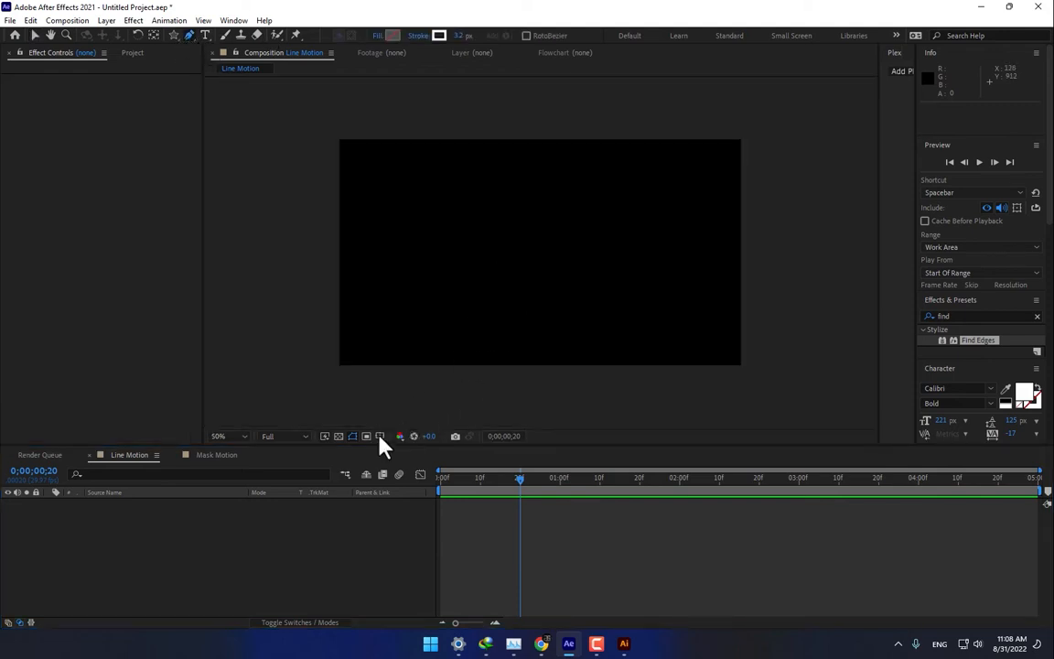
left_click(378, 437)
left_click(400, 463)
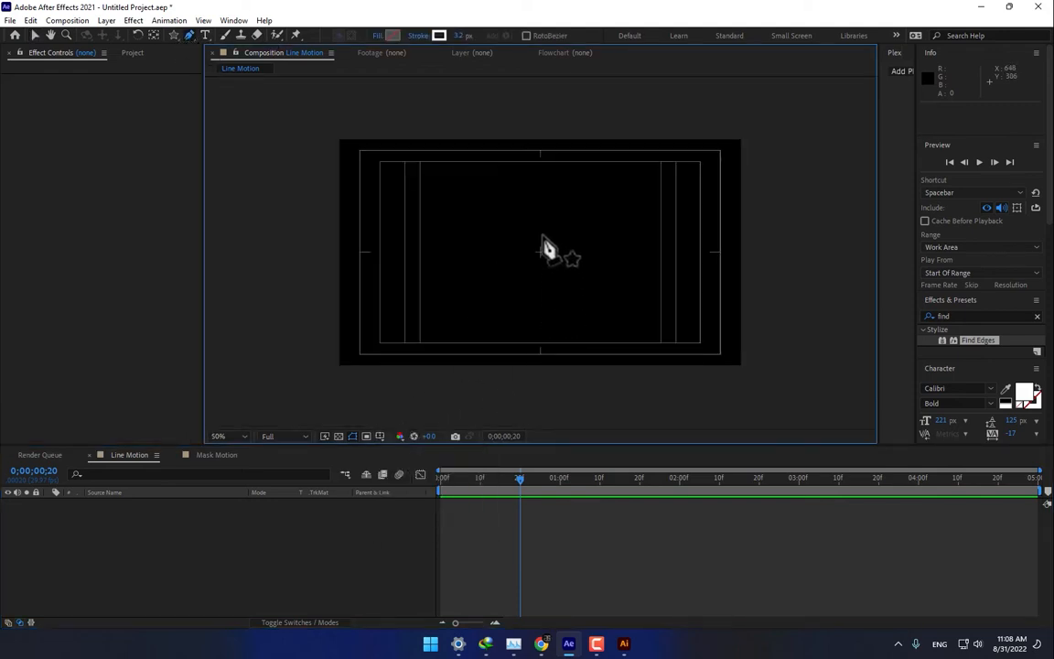
Draw a straight 45-degree line from the composition's centre toward the upper right with the Pen tool, with a stroke width of 0.5 px.
scroll(546, 247, "up", 5)
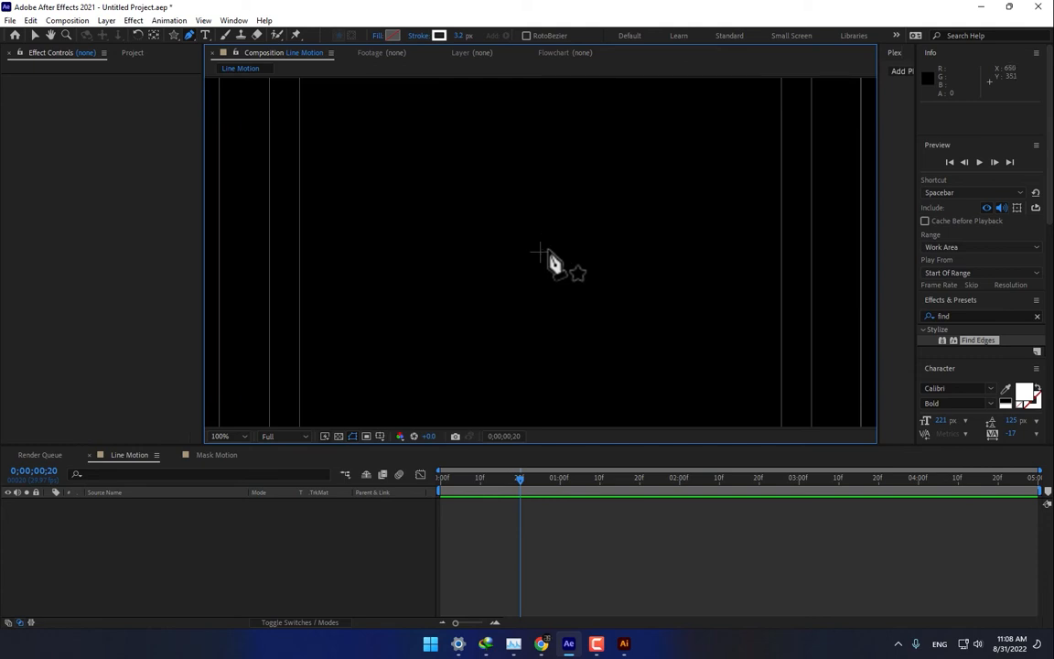
left_click(496, 259)
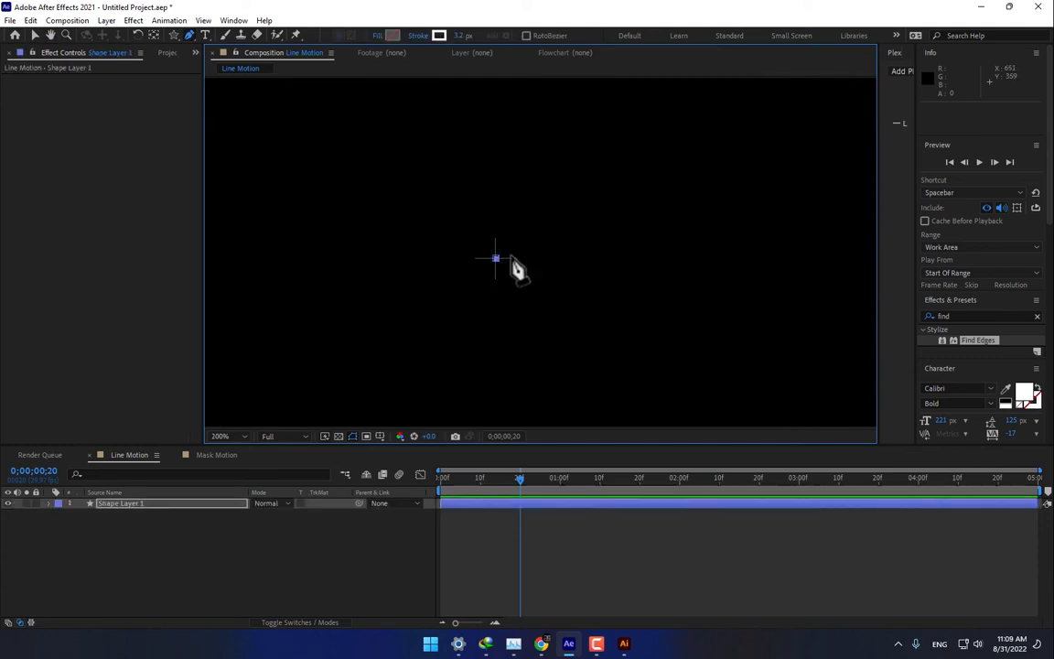
left_click(564, 190)
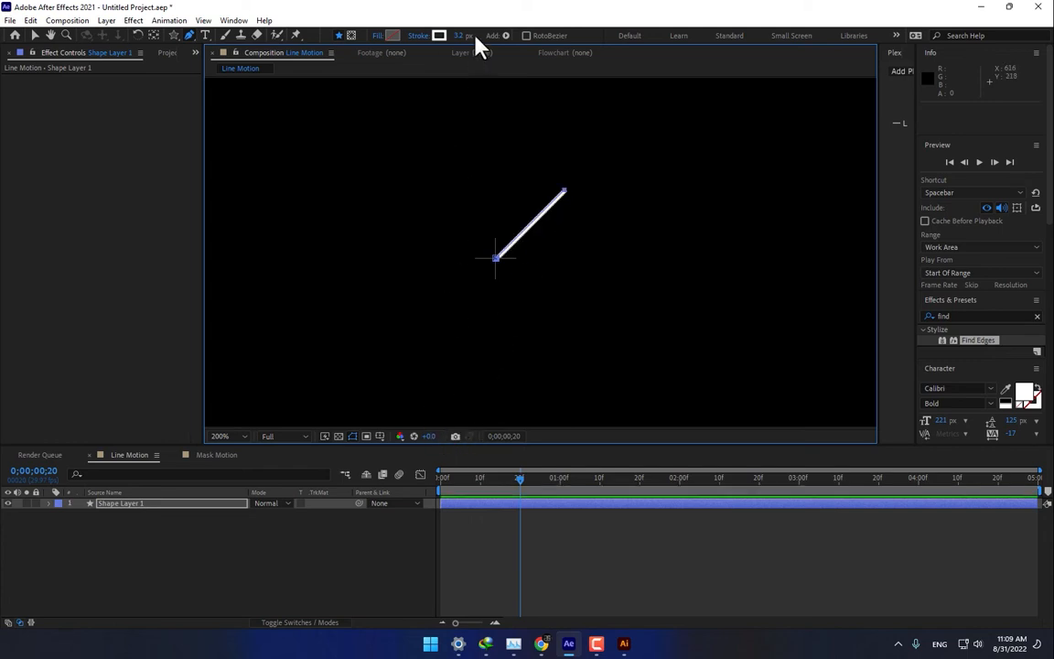
left_click_drag(463, 36, 460, 56)
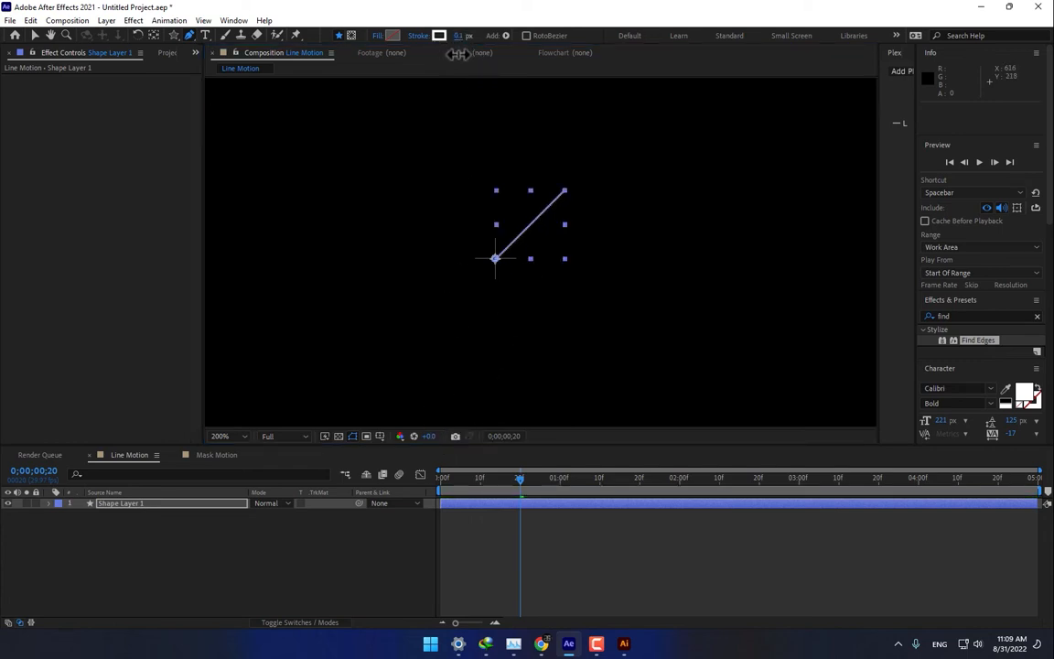
left_click(377, 555)
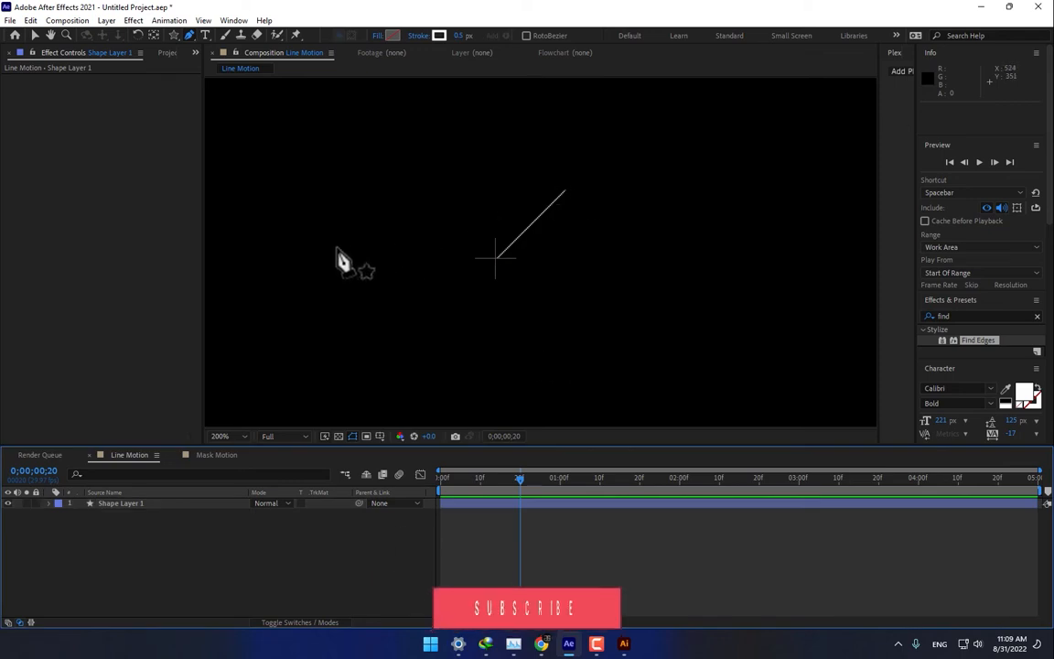
left_click(34, 37)
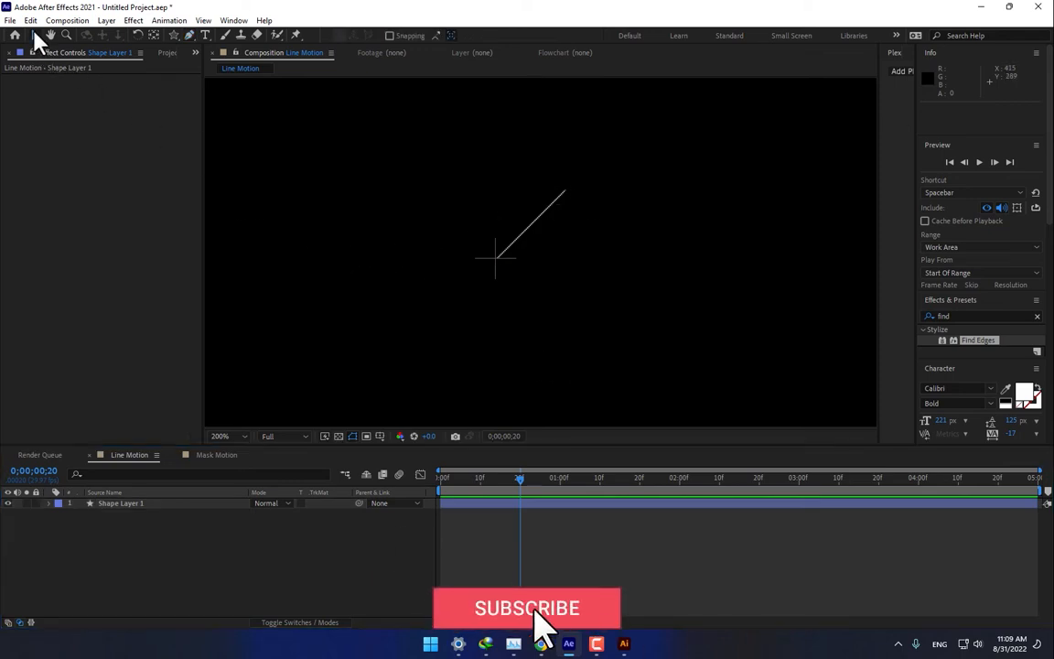
Add Trim Paths to the diagonal line and set both its Start and End to 20%.
left_click(132, 503)
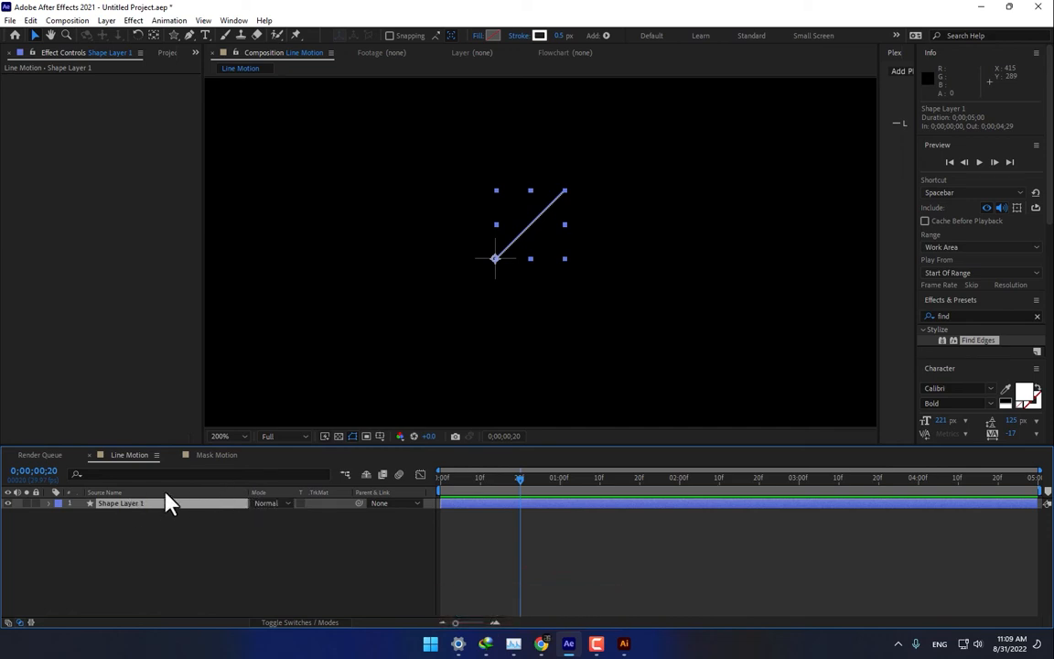
left_click(49, 503)
left_click(345, 515)
left_click(402, 457)
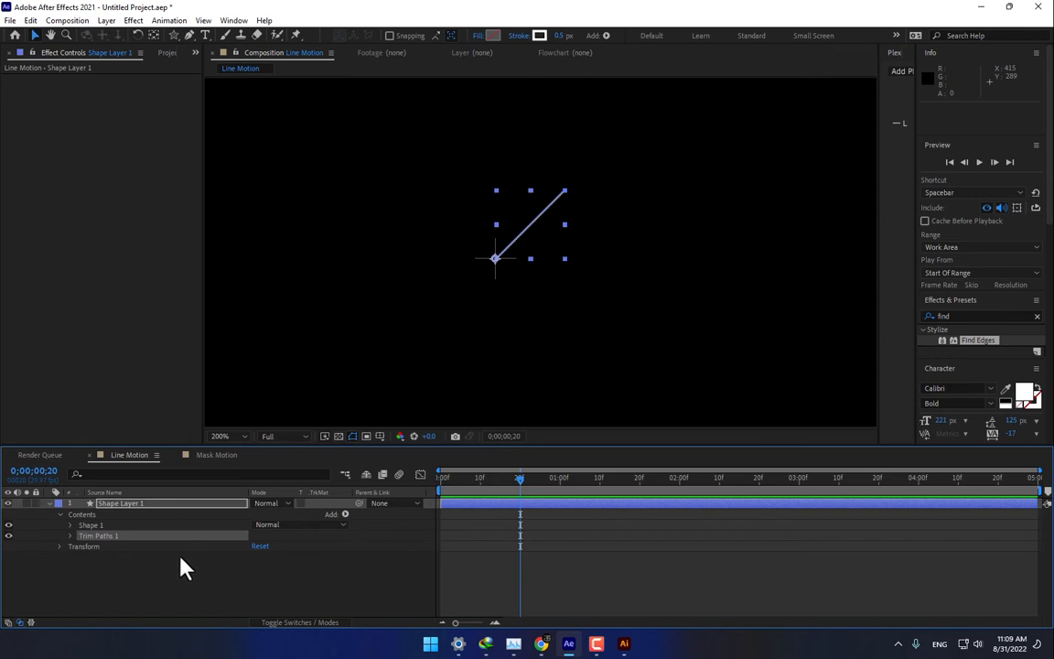
left_click(71, 536)
left_click_drag(254, 546, 269, 545)
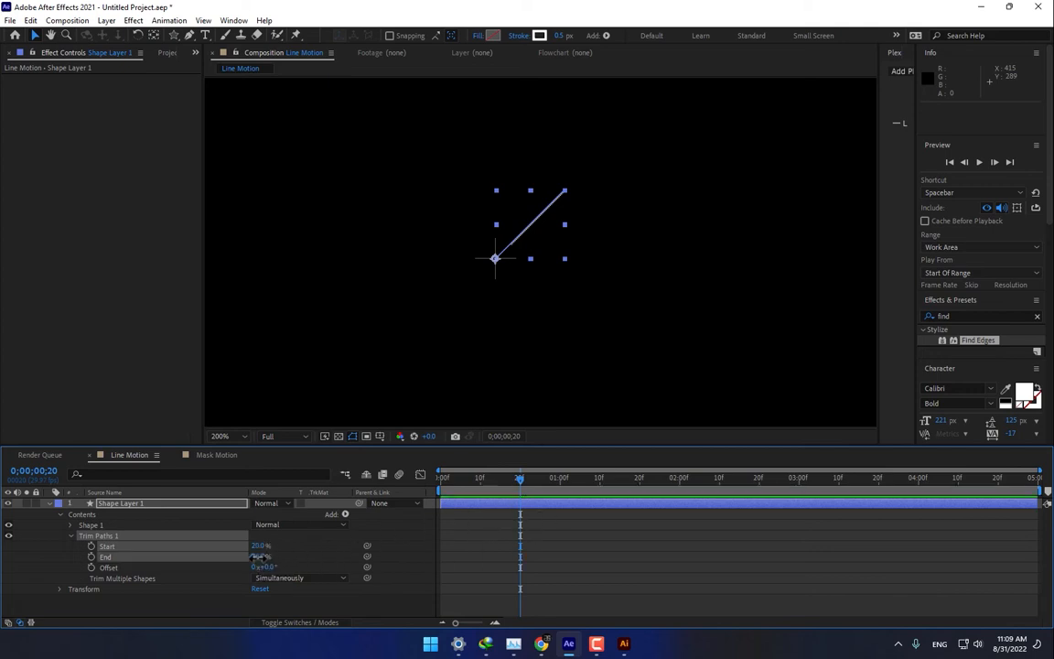
left_click_drag(260, 556, 242, 557)
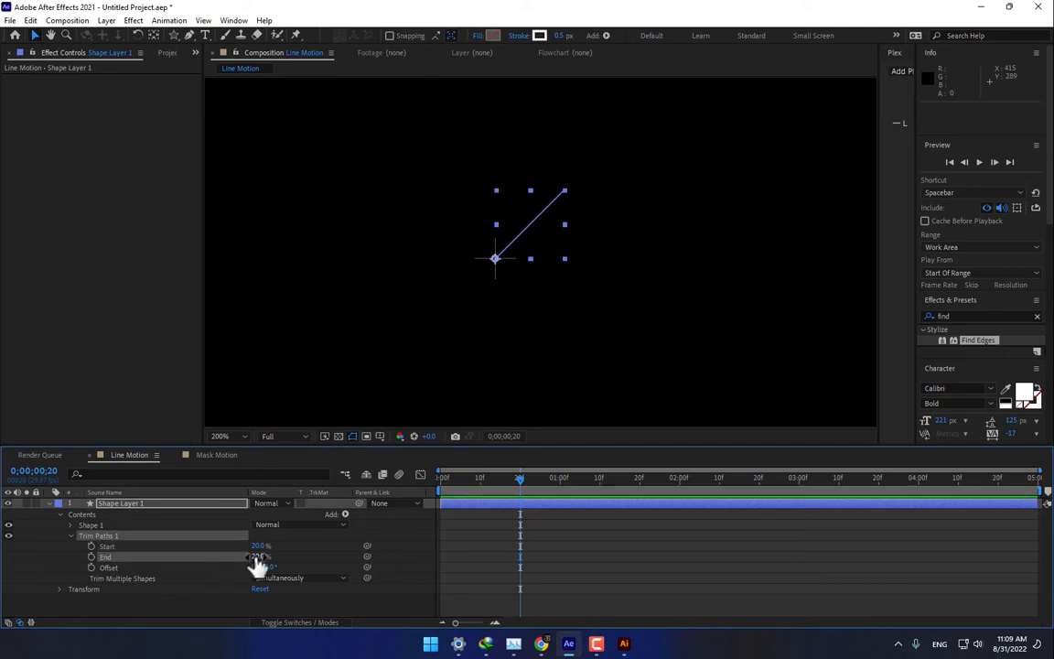
Keyframe the diagonal line's Trim Paths Start from 20% at 0;00;00;00 to 100% at 0;00;00;20.
left_click(478, 482)
left_click_drag(441, 493, 428, 495)
left_click(92, 546)
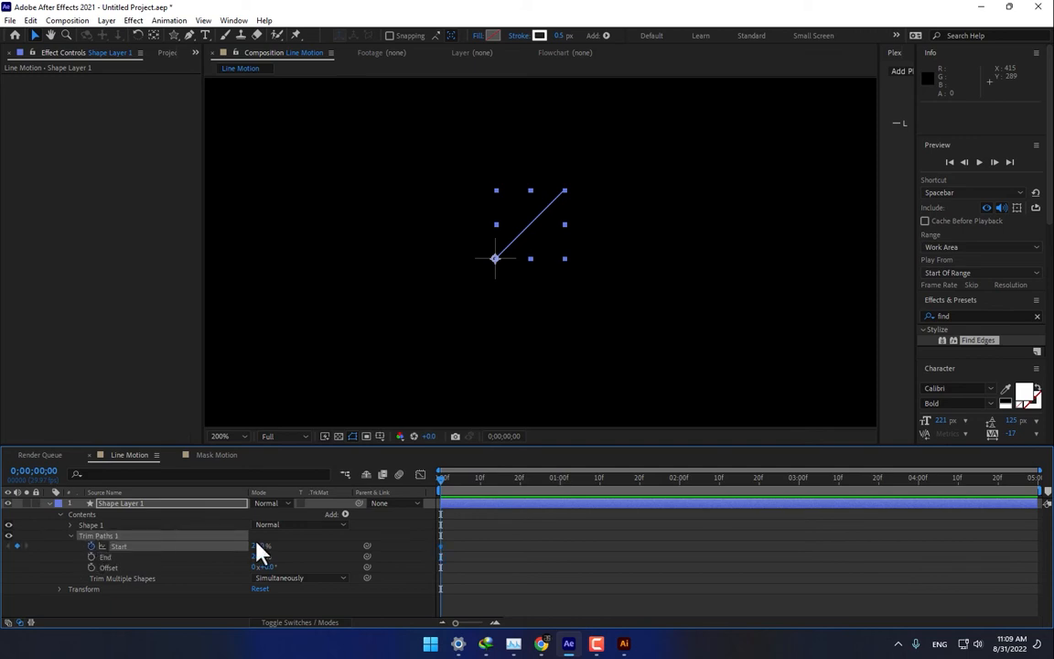
left_click(521, 488)
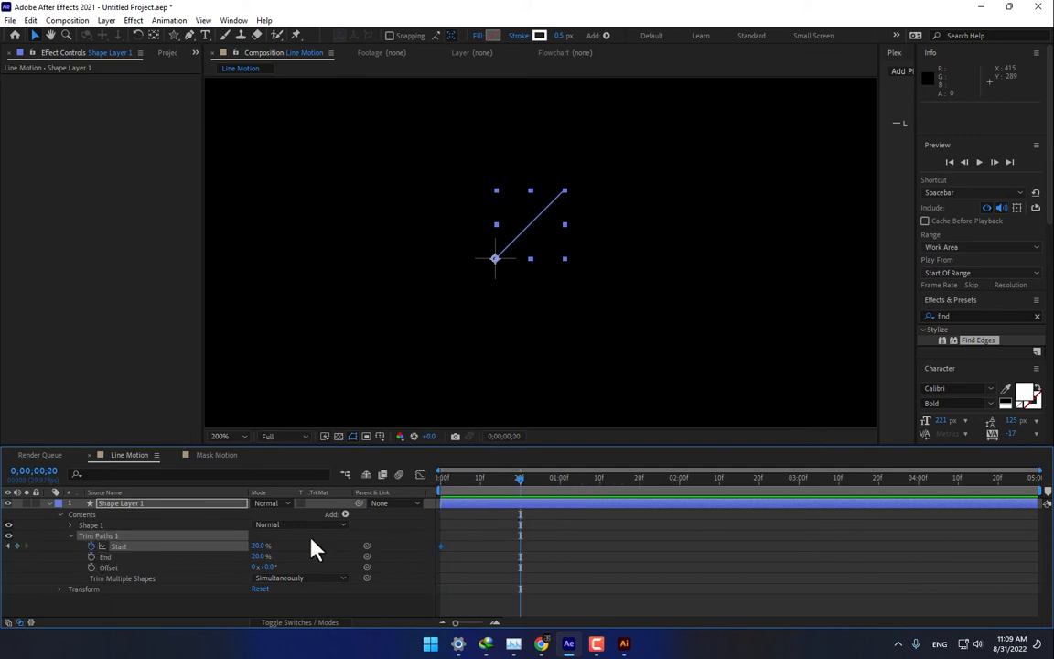
left_click_drag(260, 547, 417, 543)
Keyframe the diagonal line's Trim Paths End from 20% at 0;00;00;10 to 100% at 0;00;01;00.
left_click(480, 485)
left_click(91, 556)
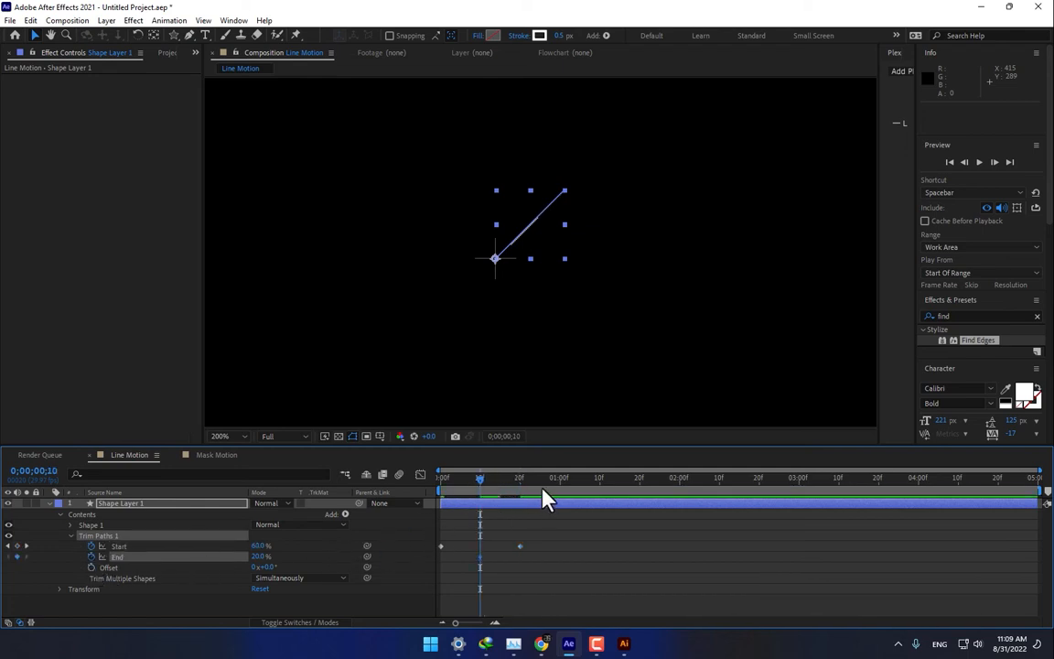
left_click_drag(539, 483, 560, 487)
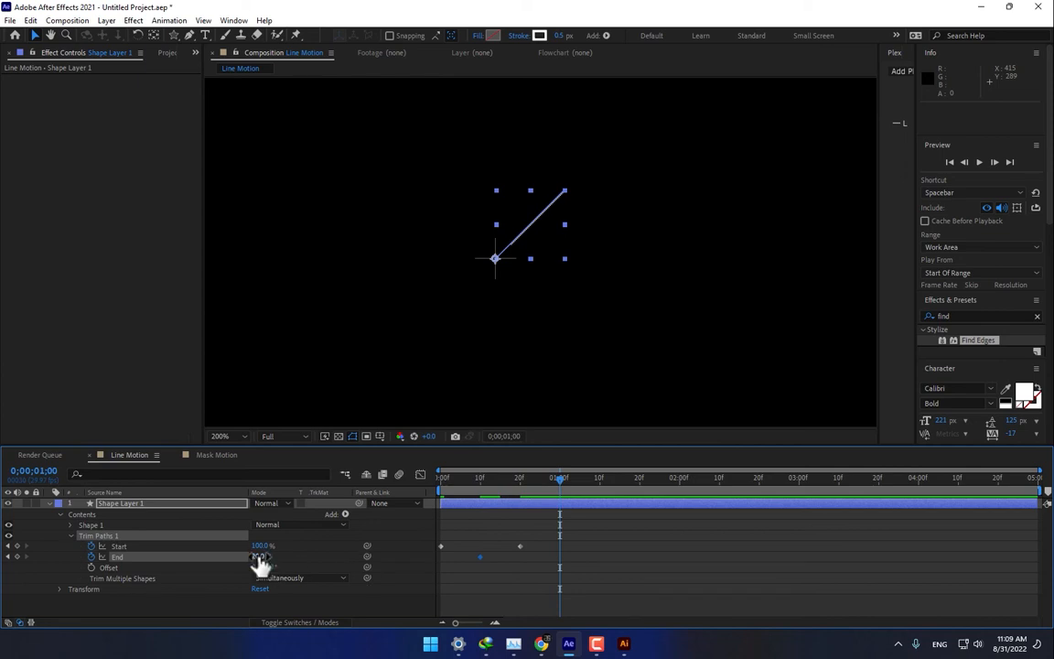
left_click_drag(260, 557, 331, 554)
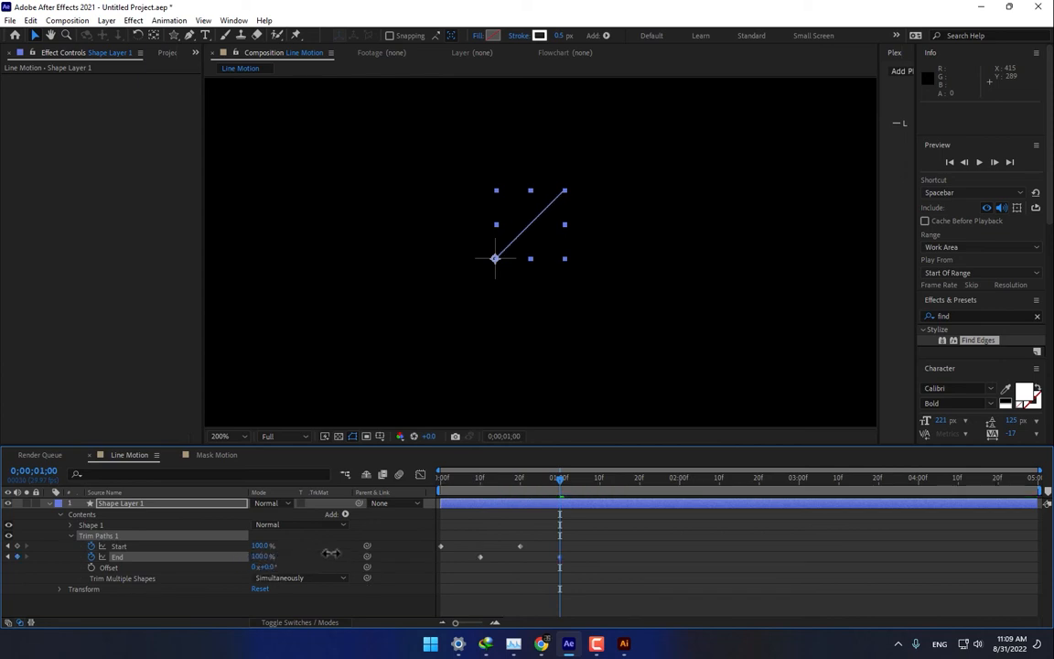
Scrub and play back the diagonal line's trim animation from the beginning.
left_click(416, 527)
left_click_drag(446, 481, 541, 505)
key("space")
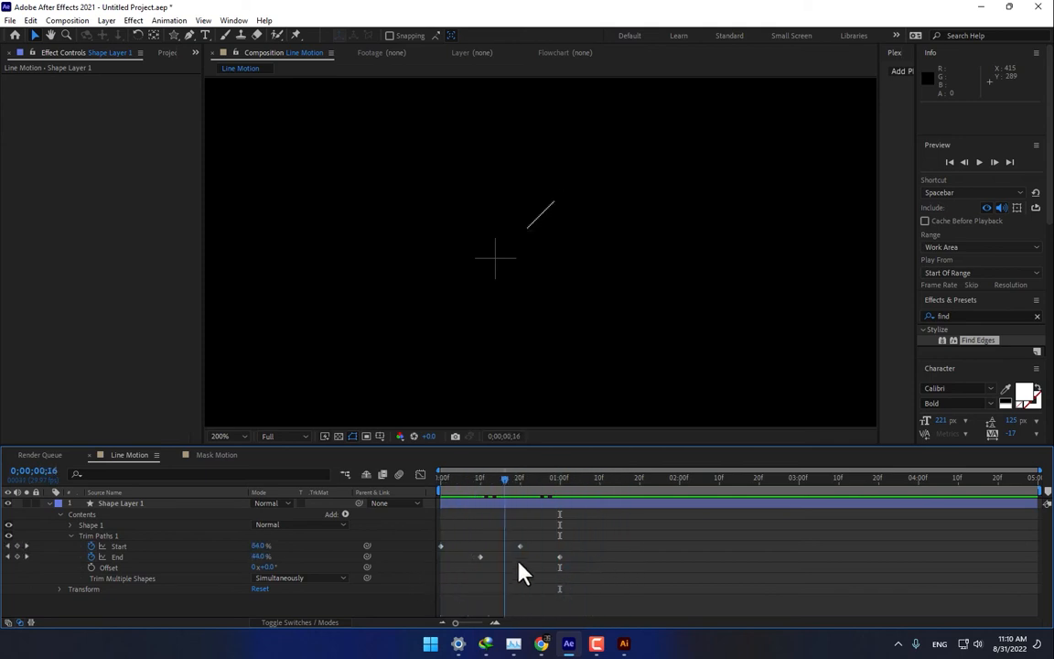
key("space")
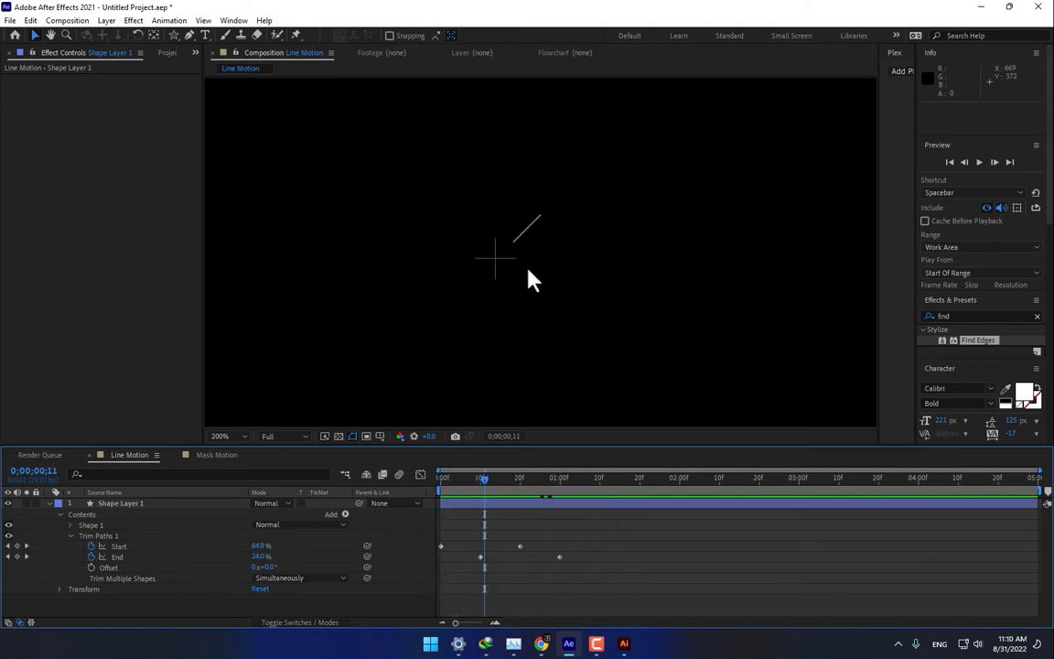
Duplicate the line layer and rotate the copy about the centre, then duplicate both lines and rotate the new pair with the Rotation tool.
left_click(511, 240)
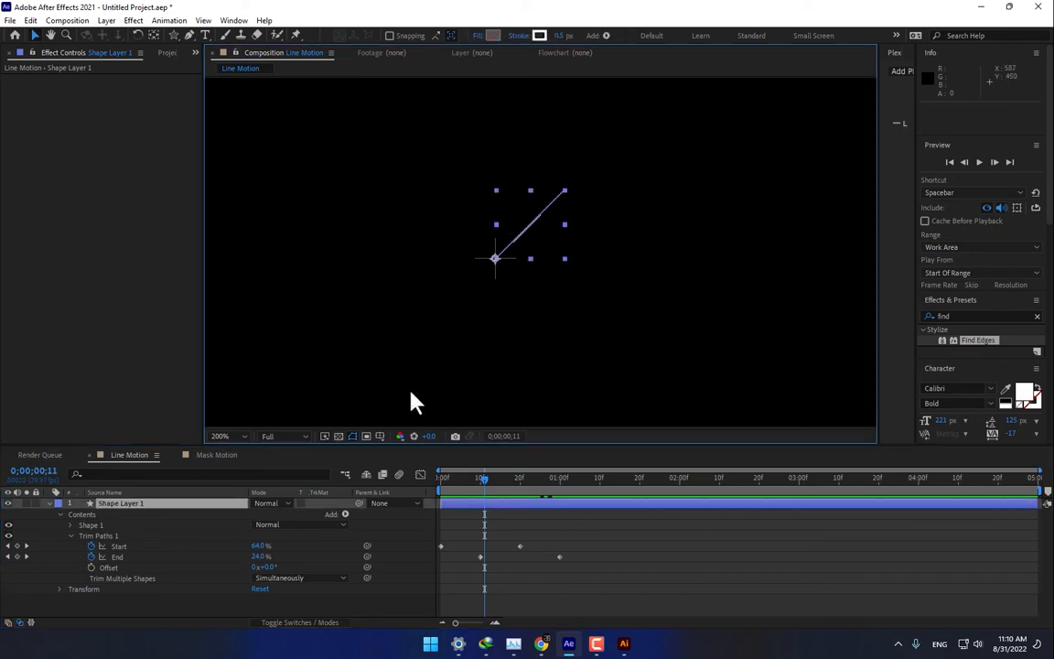
left_click(50, 504)
key("ctrl+d")
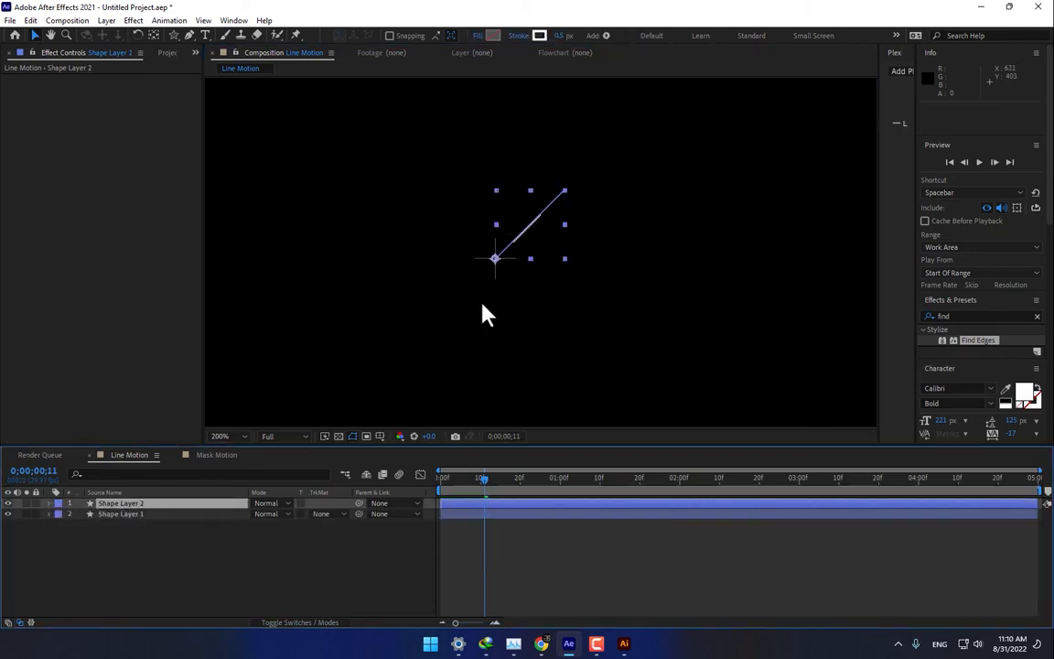
key("w")
left_click_drag(527, 238, 487, 286)
key("ctrl+a")
key("ctrl+d")
left_click_drag(524, 242, 511, 316)
Keep duplicating and rotating the lines about the centre until 14 line layers form an evenly spaced full starburst.
key("ctrl+a")
key("ctrl+d")
key("ctrl+d")
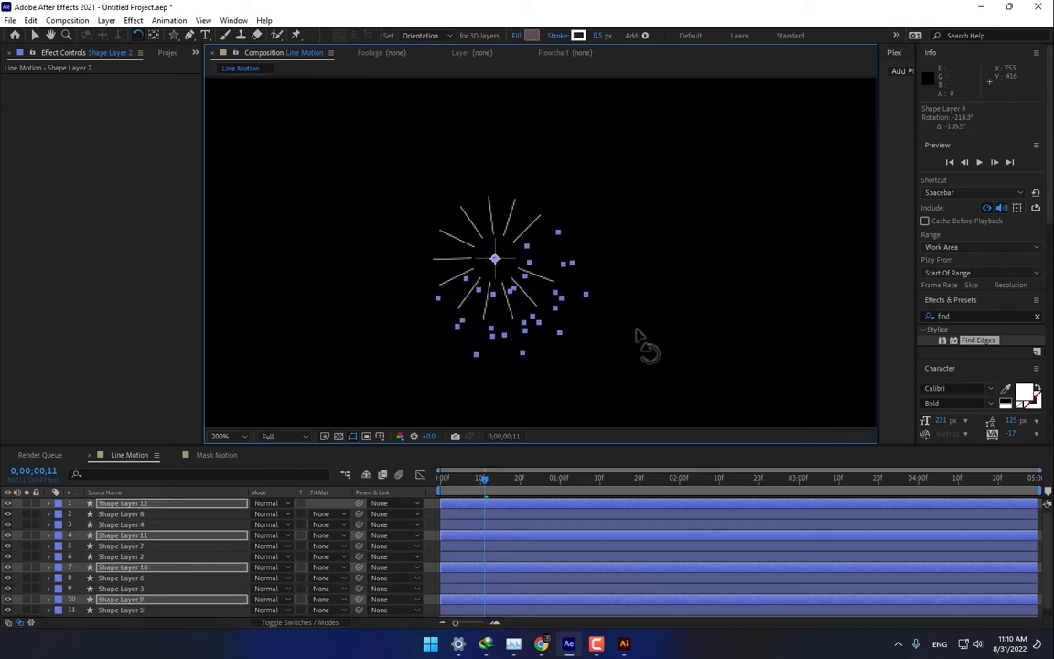
left_click(553, 284)
left_click_drag(529, 285, 553, 239)
key("ctrl+d")
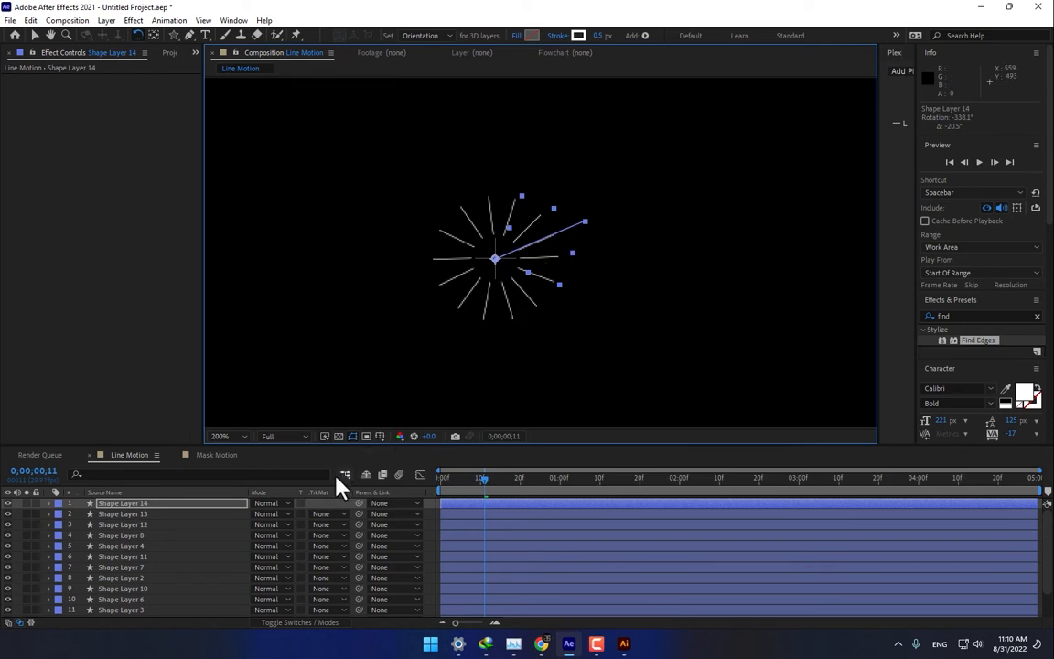
Pre-compose all 14 line layers into a new composition named Star Lines, moving all attributes into it.
key("ctrl+a")
right_click(135, 529)
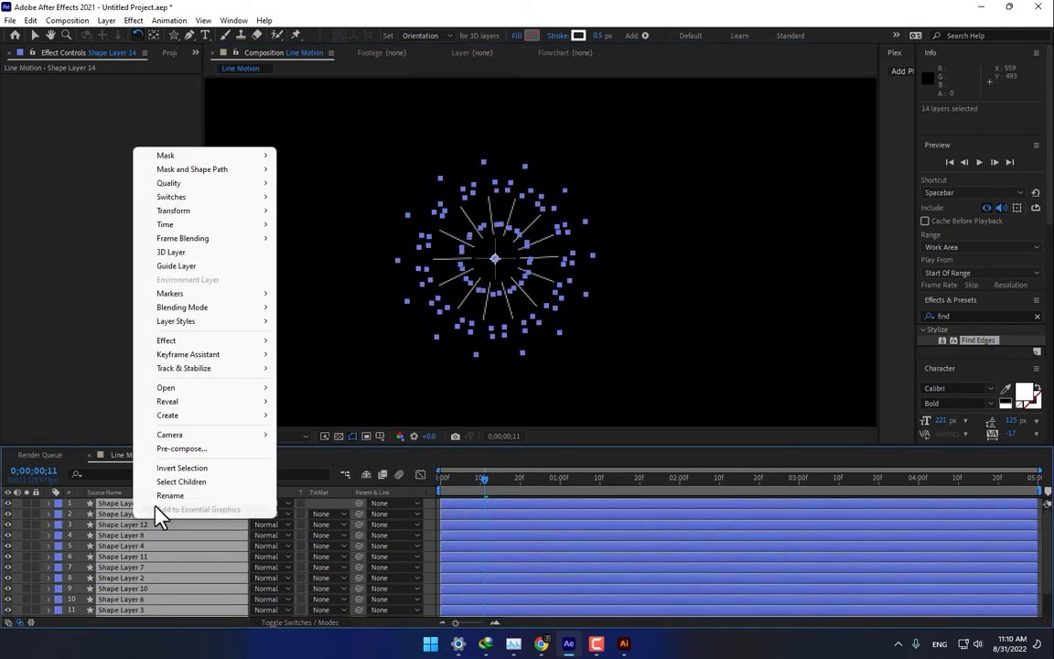
left_click(193, 448)
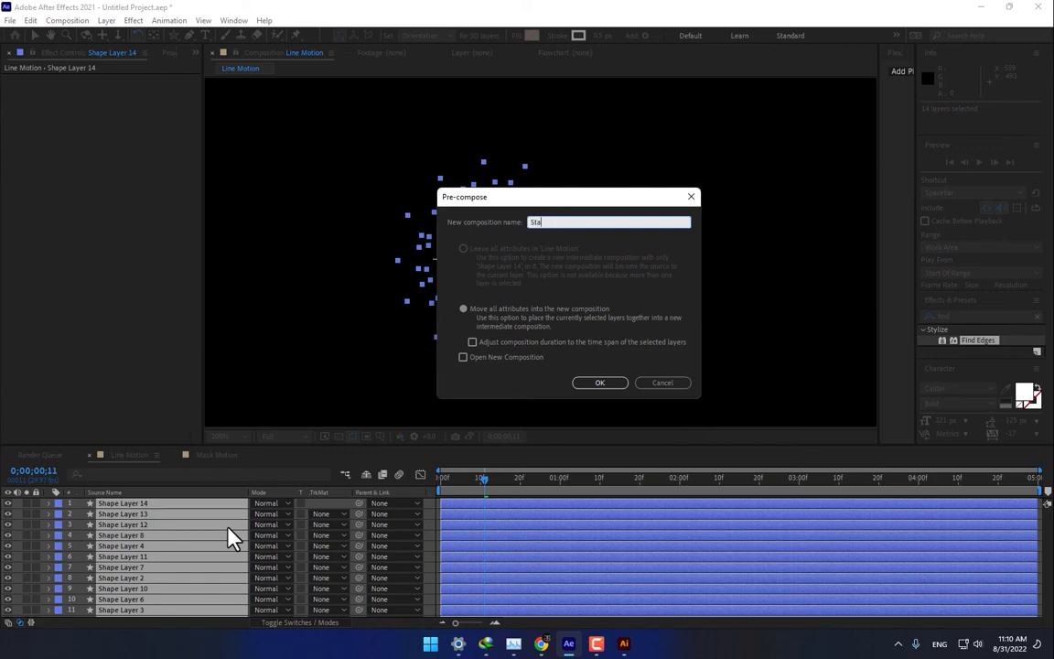
type("Star Lines")
key("Return")
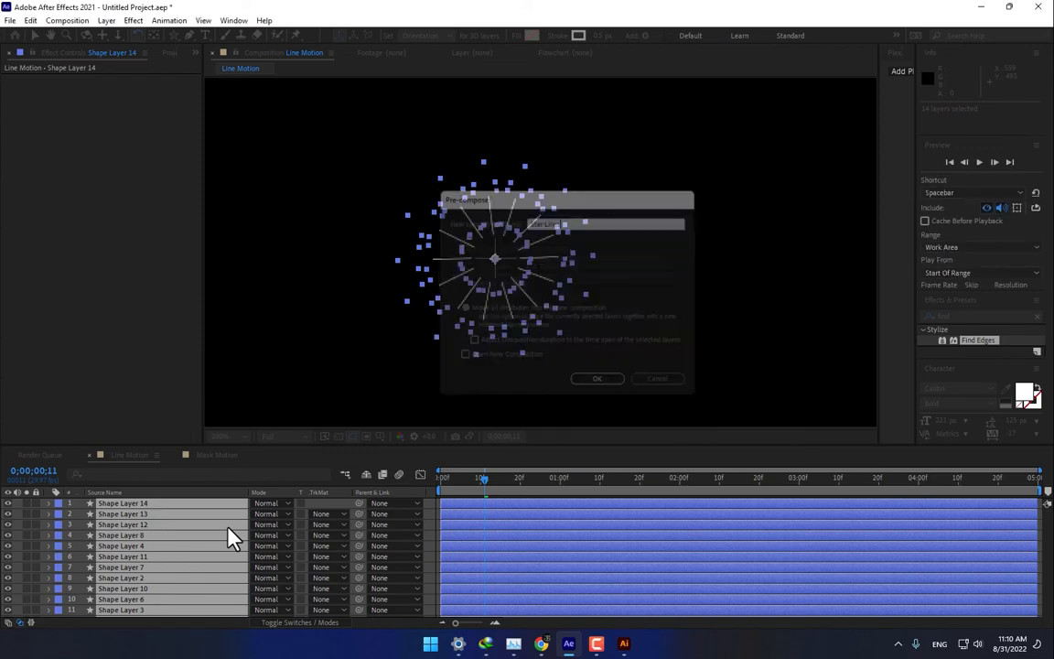
Play back and scrub the Star Lines burst animation in the full composition frame.
key("space")
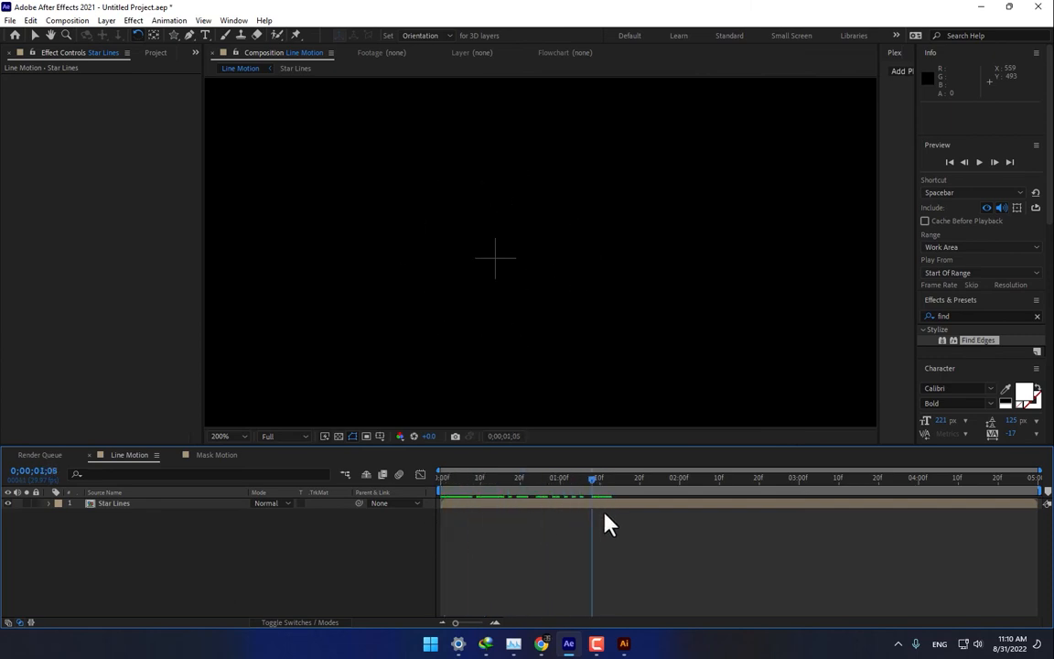
left_click_drag(522, 530, 572, 444)
scroll(565, 396, "down", 4)
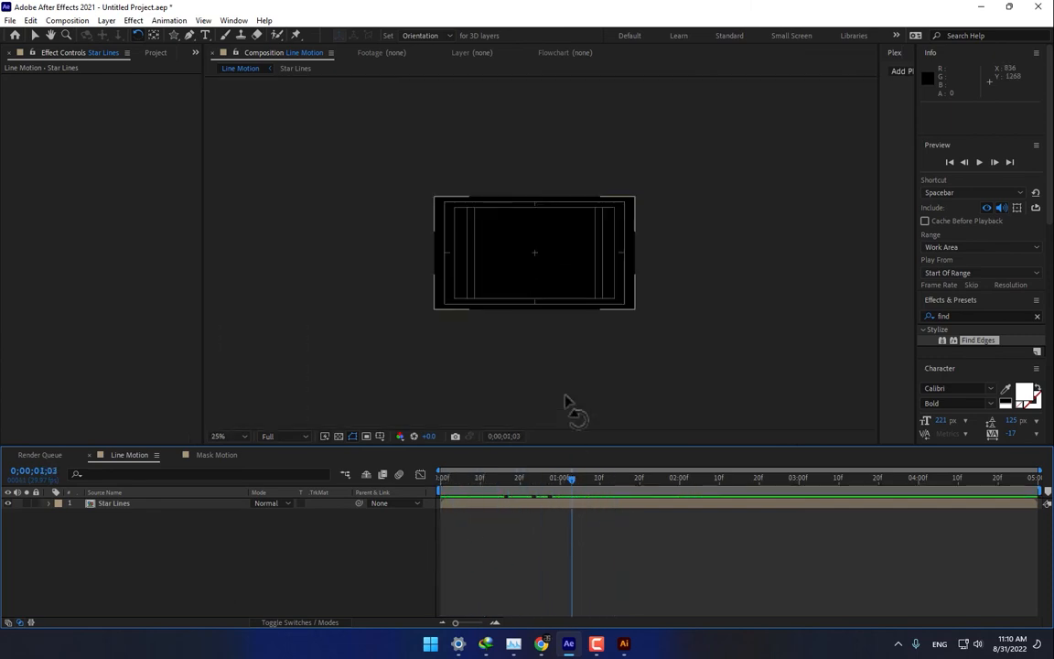
scroll(510, 412, "up", 3)
At 0;00;00;09, add a text layer reading "Hi" near the centre of the starburst.
mouse_move(468, 483)
left_mouse_down()
mouse_move(567, 470)
mouse_move(481, 498)
left_mouse_up()
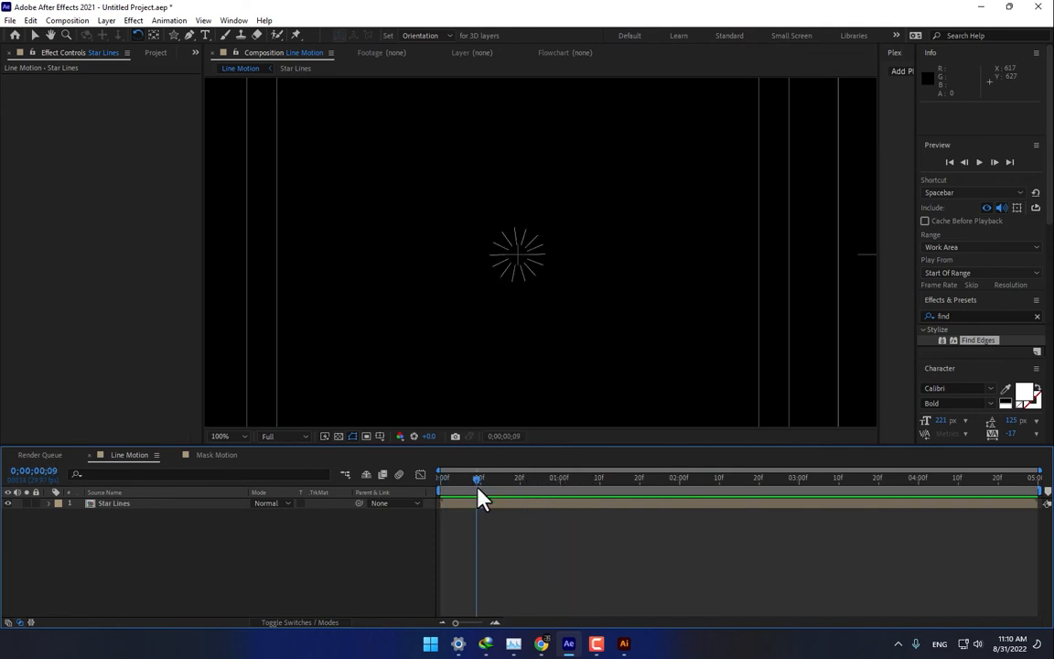
left_click(205, 35)
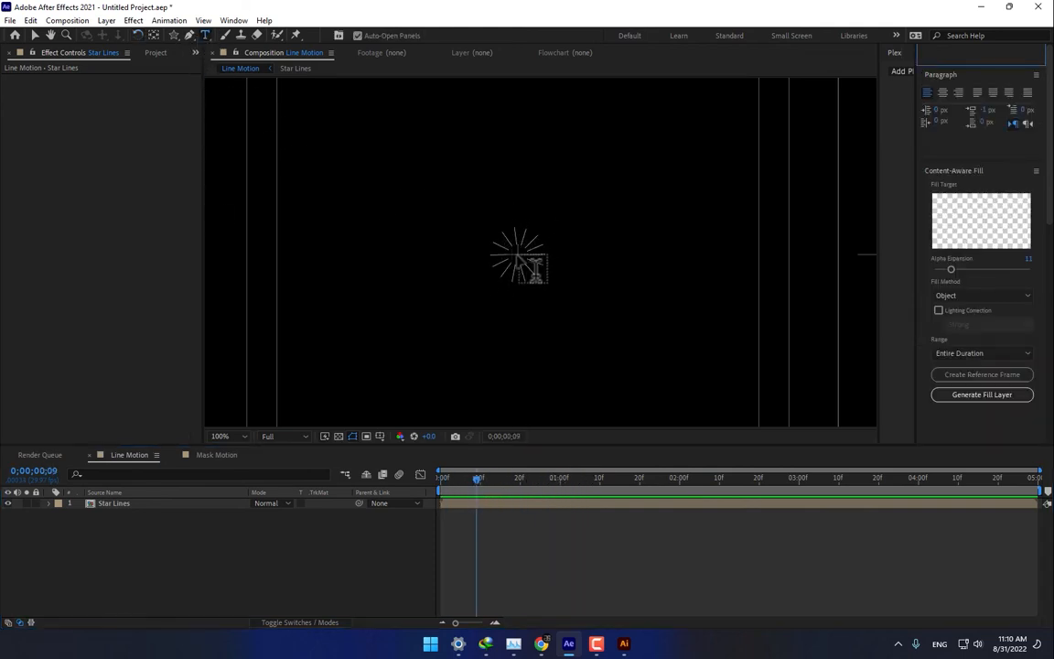
left_click(528, 269)
type("Hi")
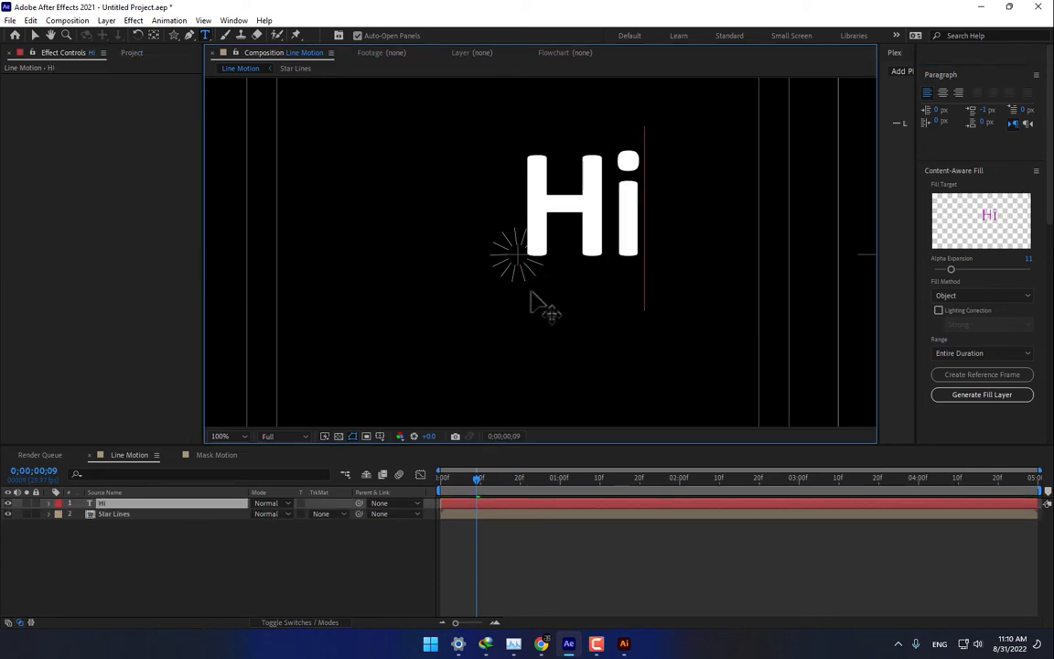
Set the font size of the letter "i" in the Hi text to 133 px.
left_click(615, 187)
left_click(654, 195, "shift")
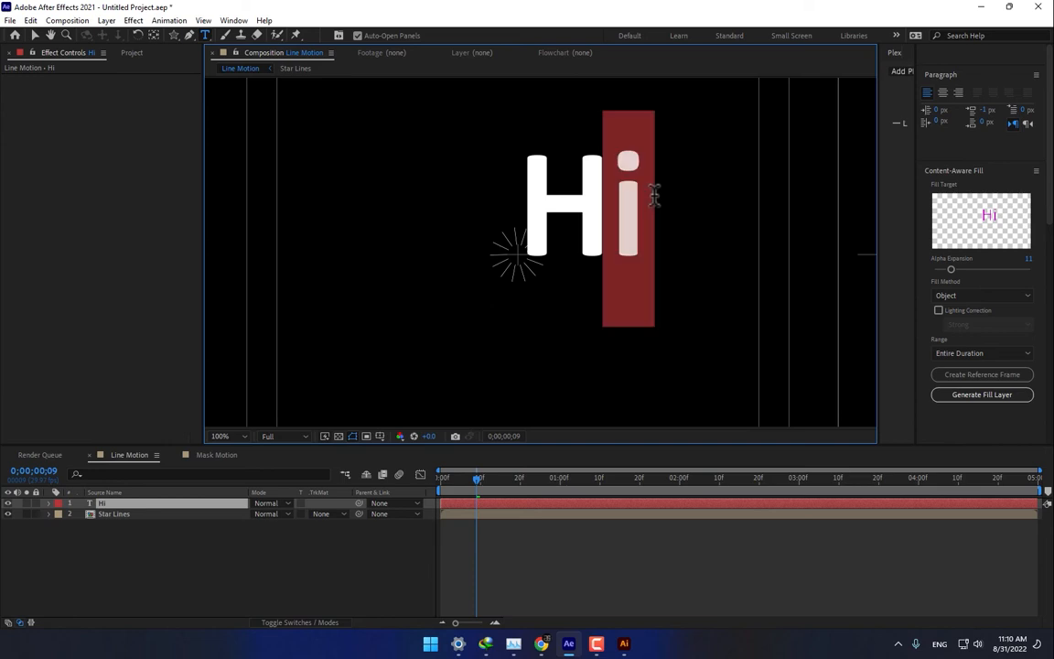
left_click_drag(1047, 214, 1037, 350)
scroll(1033, 348, "up", 4)
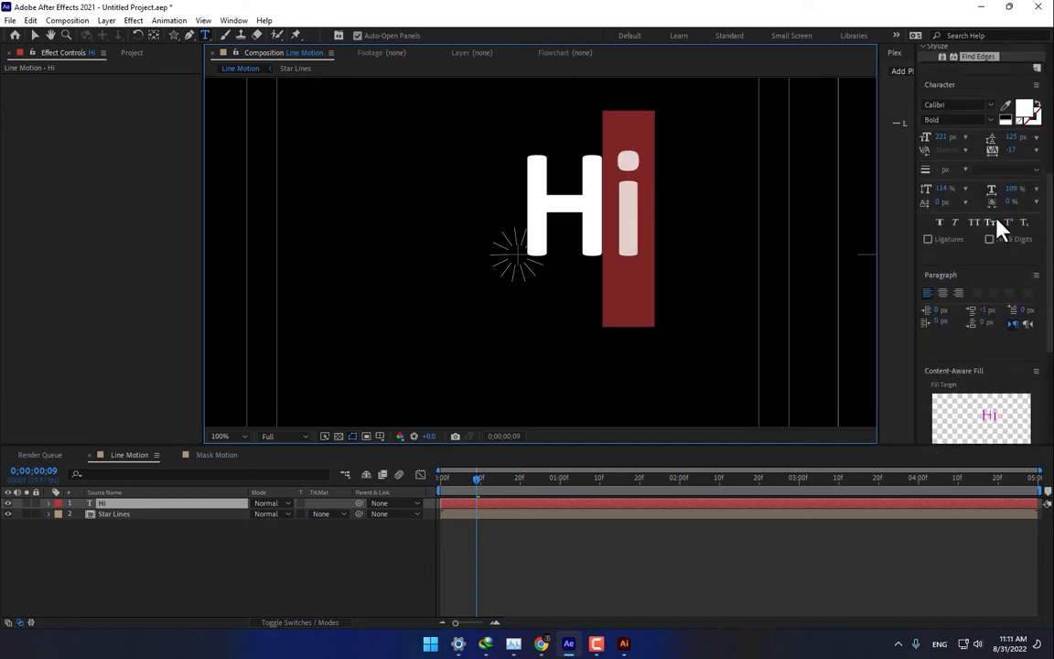
left_click_drag(943, 142, 934, 188)
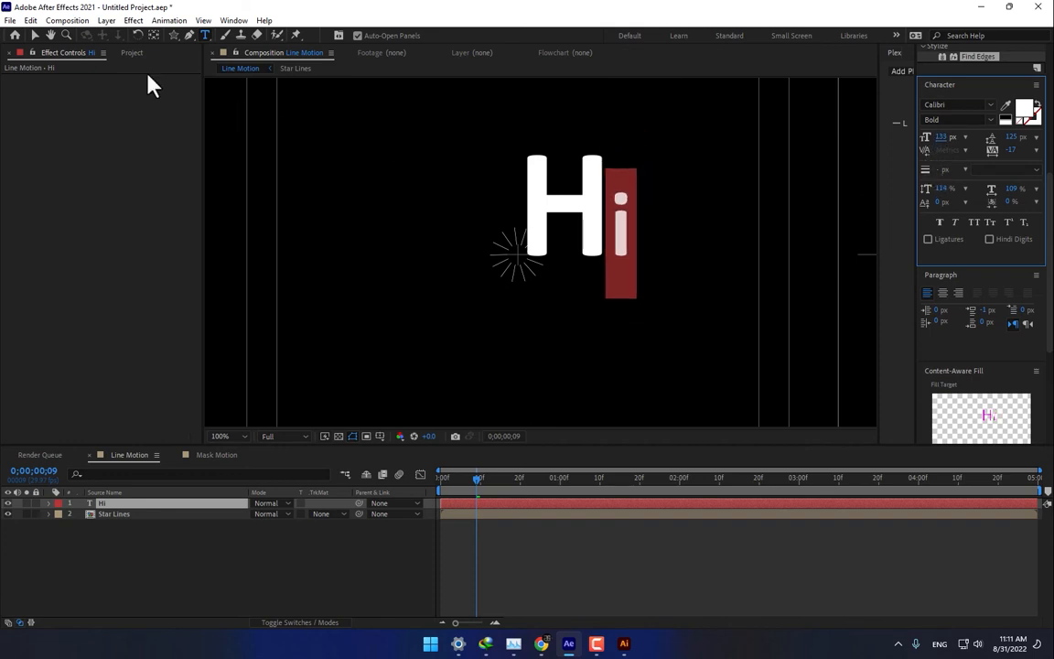
Move the Hi text over the starburst and scale the layer to 70%.
left_click(34, 35)
left_click_drag(583, 208, 527, 256)
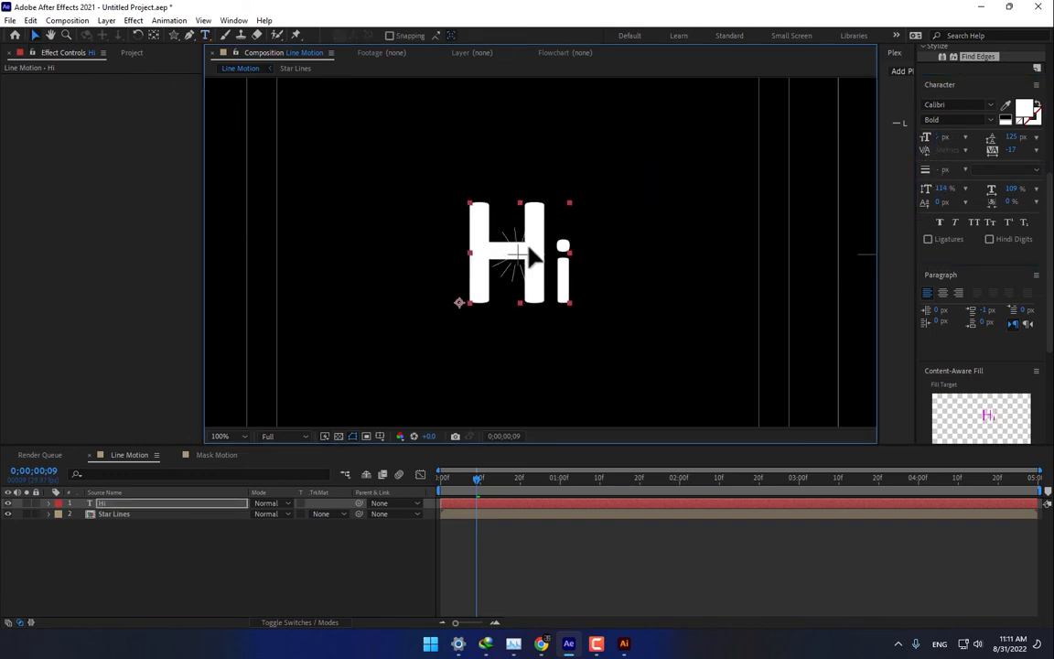
key("s")
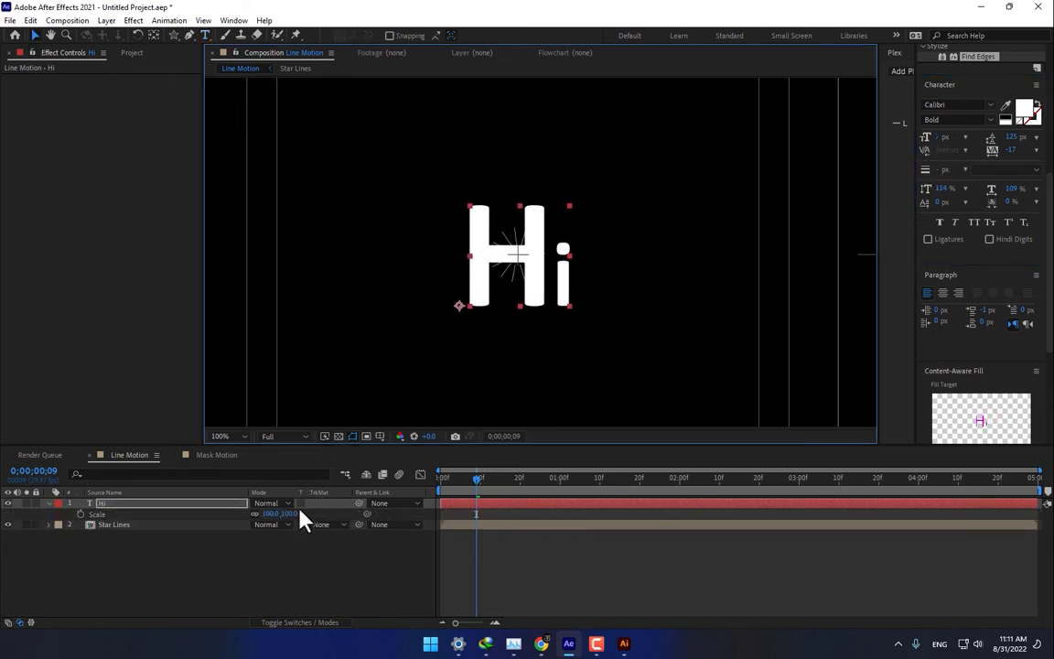
left_click_drag(300, 511, 272, 527)
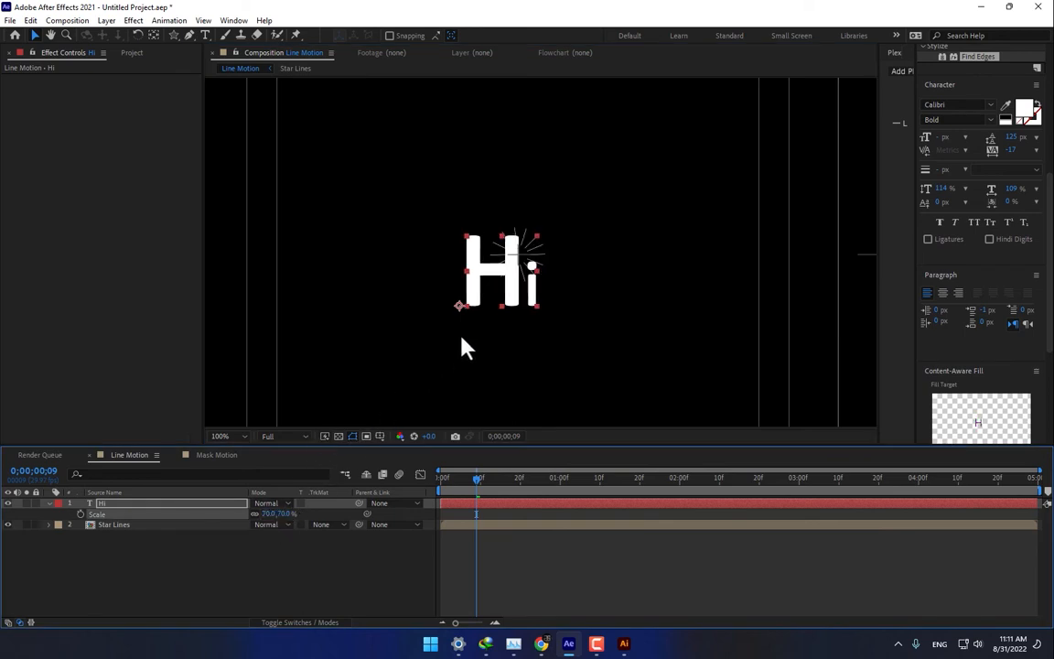
Centre the Hi layer's anchor point in its content and align the text with the composition's centre.
key("ctrl+alt+Home")
scroll(491, 264, "up", 2)
scroll(492, 271, "down", 2)
left_click_drag(465, 306, 494, 259)
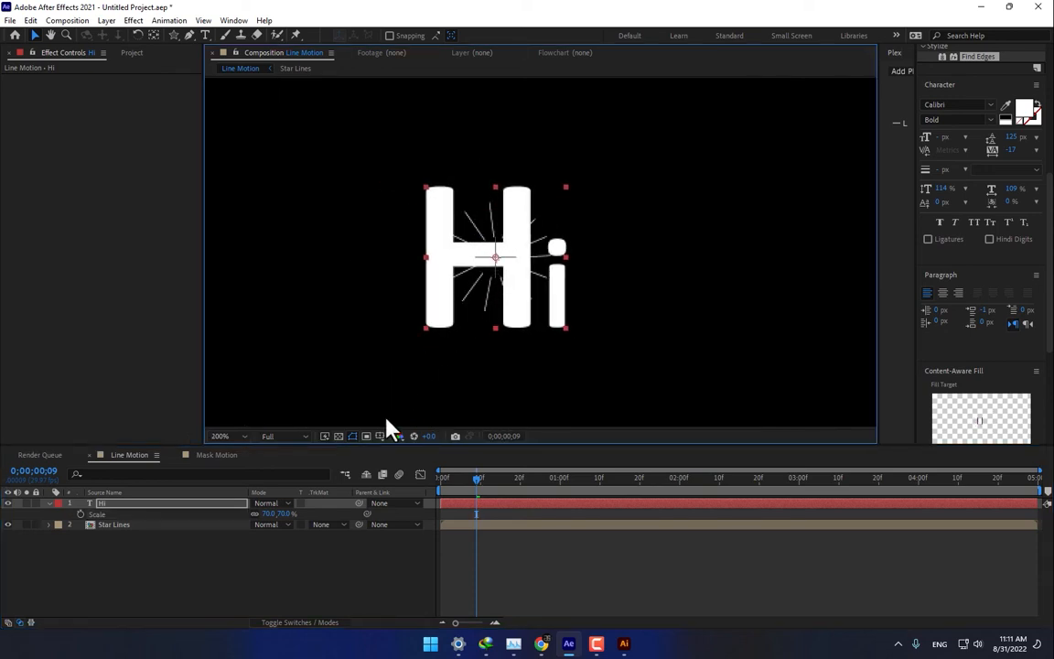
Scale the Hi text to 14% and nudge it slightly right within the starburst.
left_click_drag(284, 513, 242, 509)
scroll(483, 256, "up", 2)
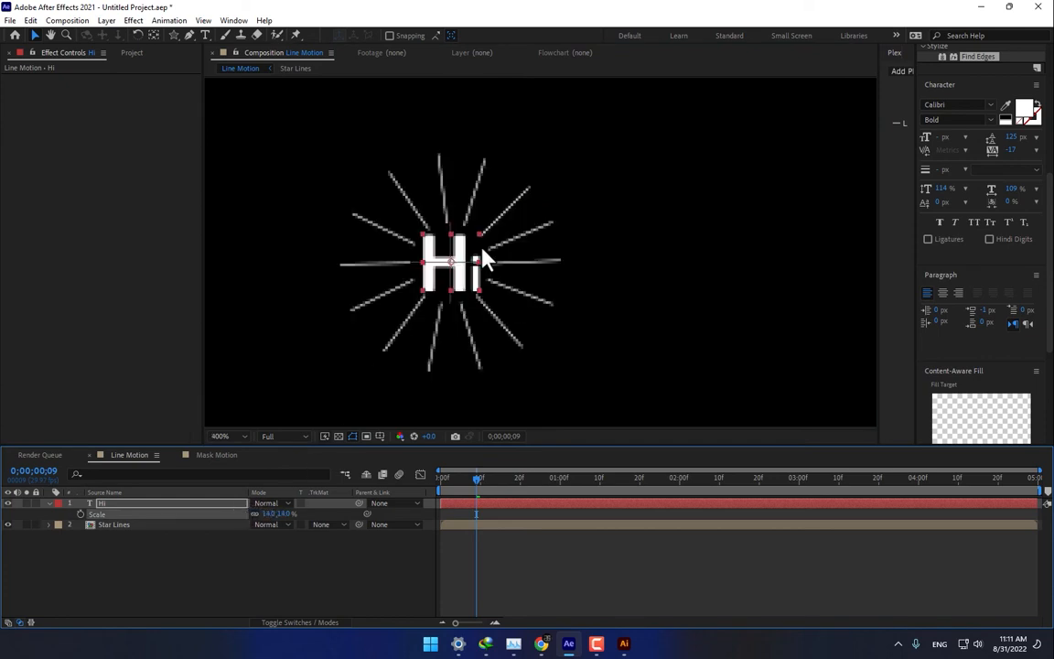
left_click_drag(456, 275, 461, 274)
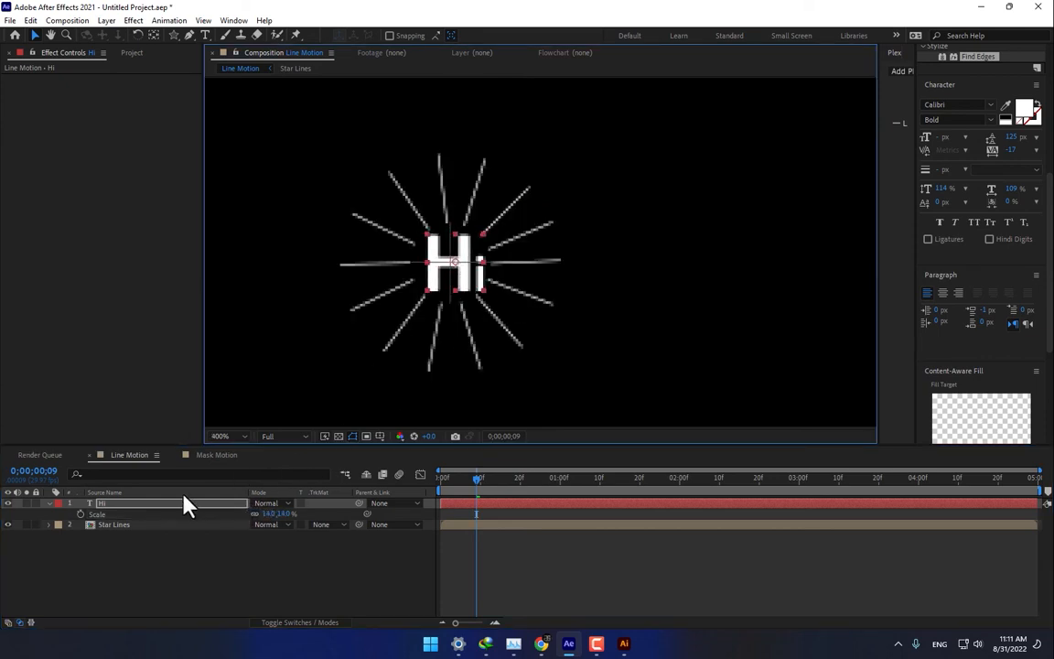
Set the Hi text's Scale to 0% and keyframe it at 0;00;00;00.
left_click(285, 514)
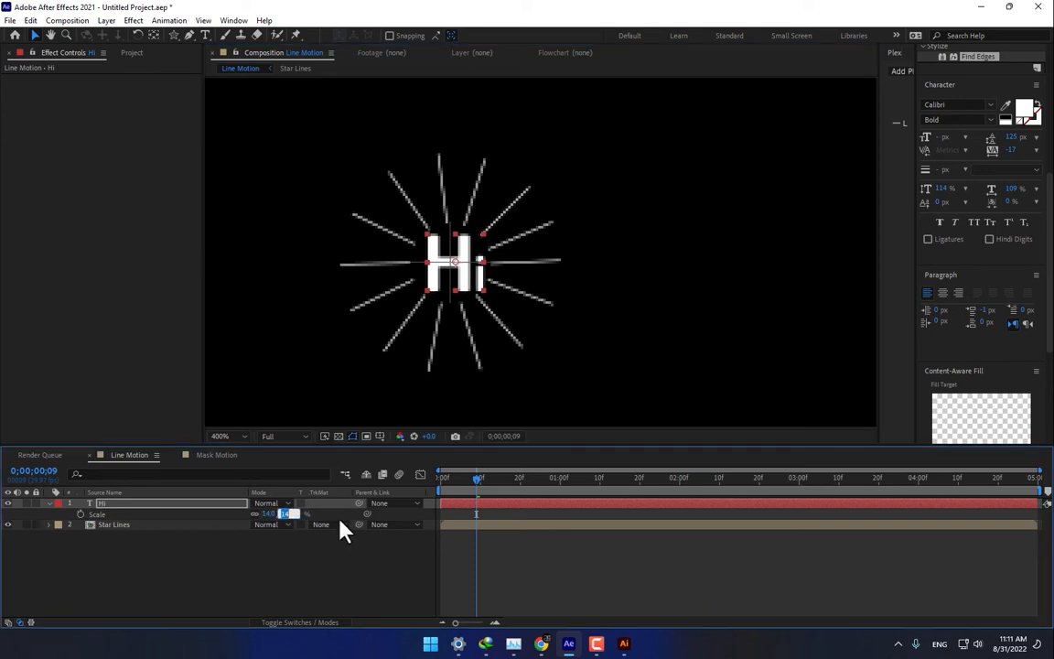
left_click(324, 575)
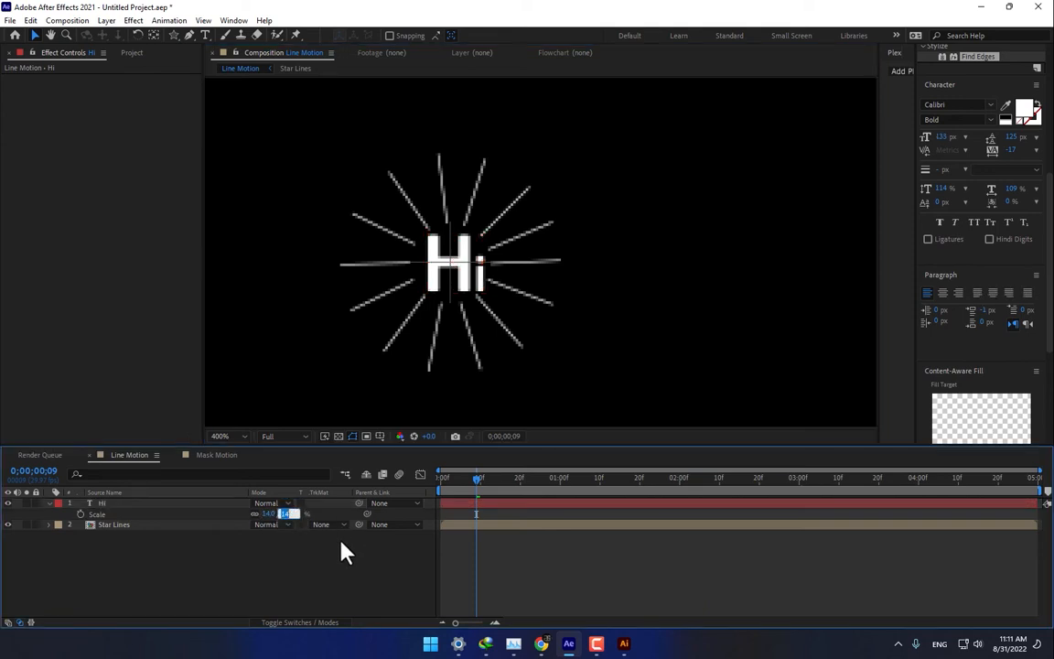
type("0")
key("Return")
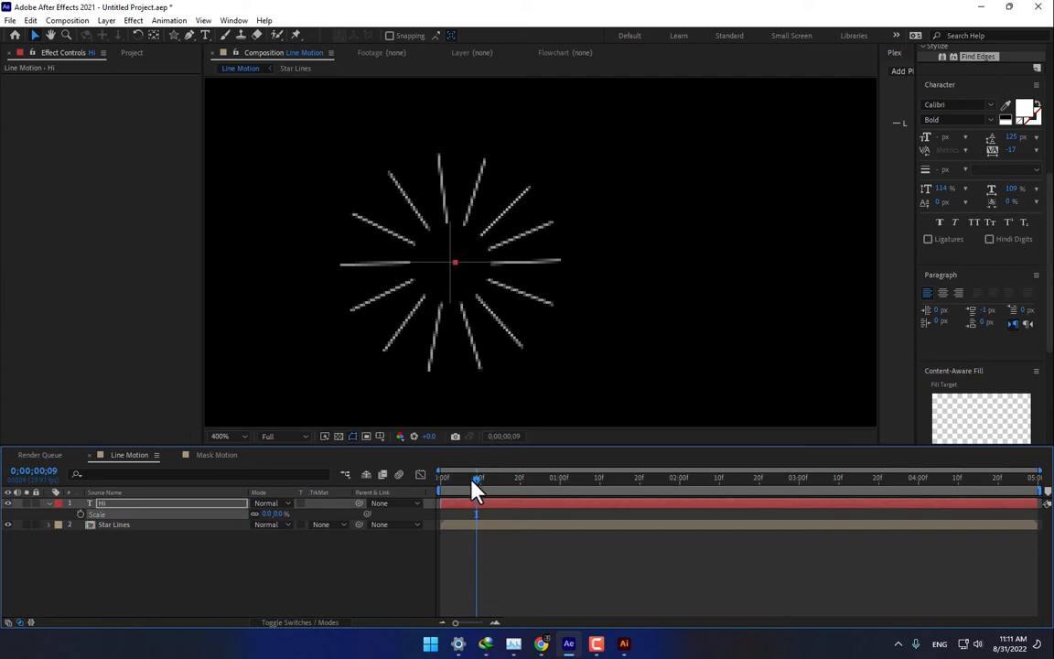
left_click_drag(472, 477, 230, 522)
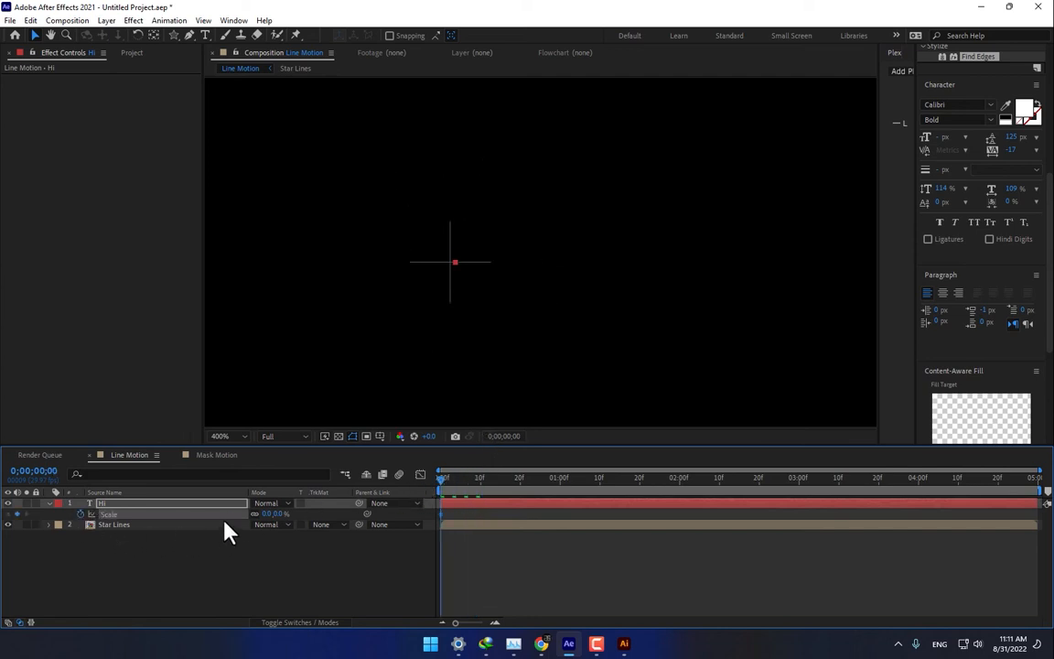
Add a Scale keyframe of 25% to the Hi text at 0;00;00;05.
key("space")
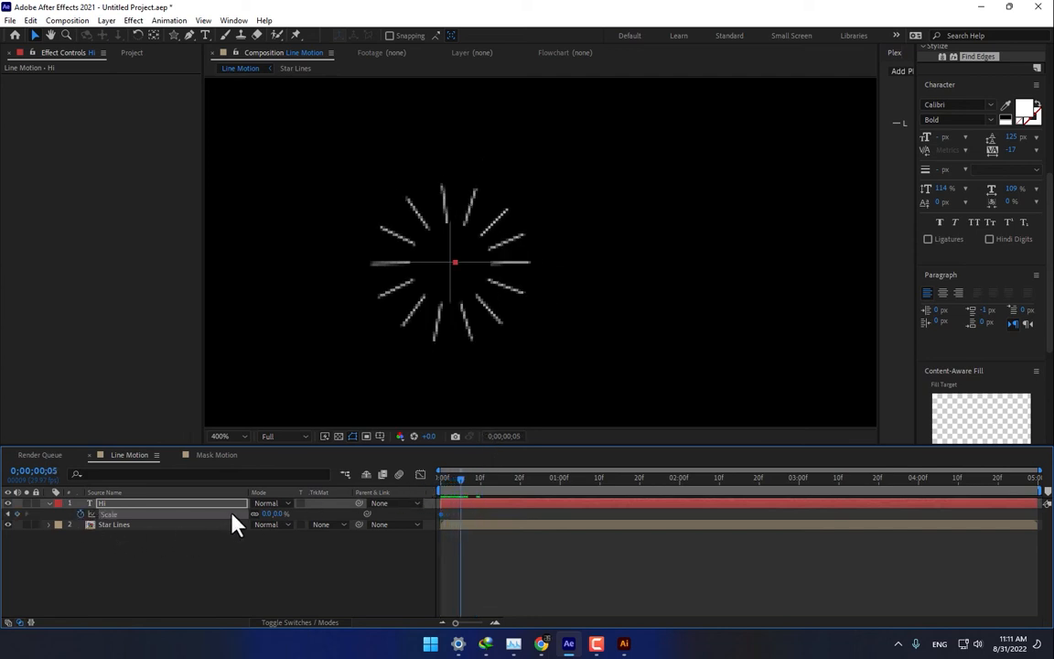
left_click(279, 514)
type("18")
key("Return")
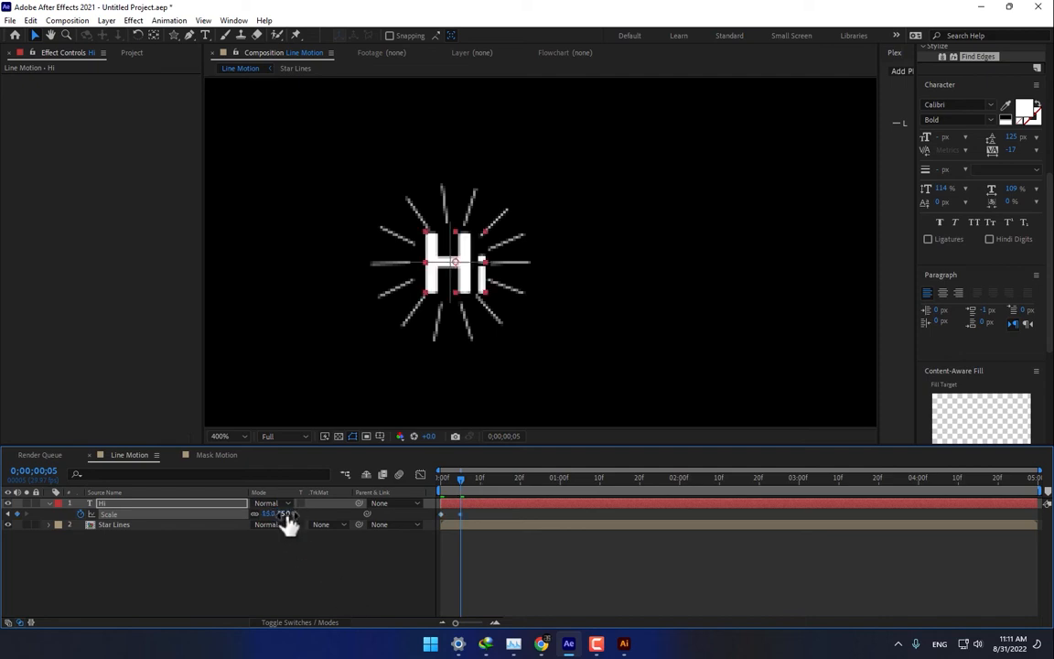
left_click(290, 514)
type("25")
key("Return")
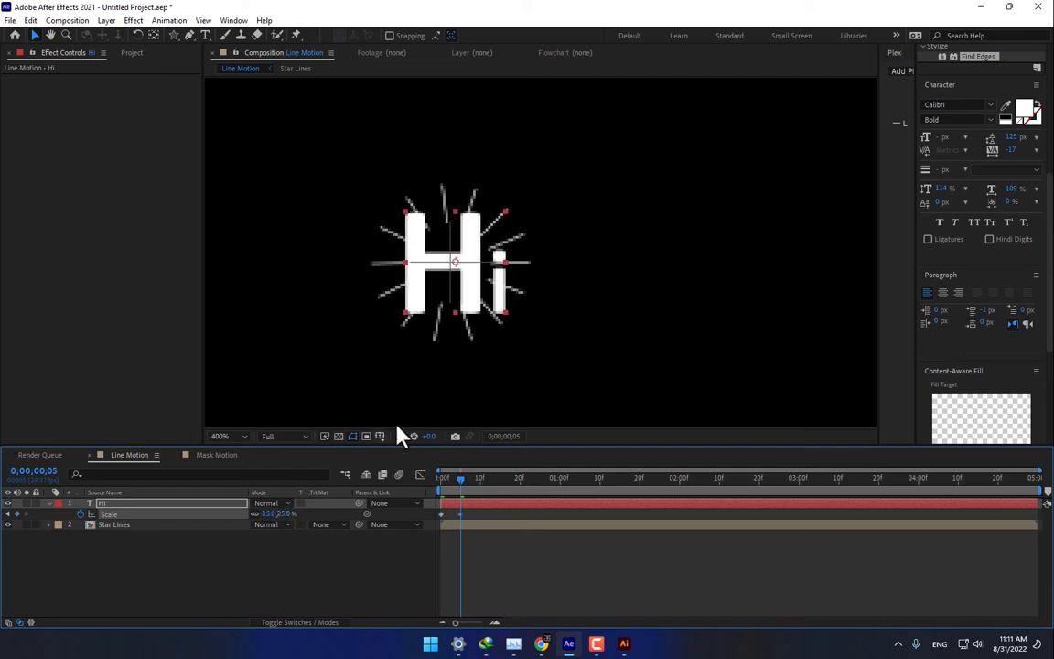
Change the Hi text's Scale keyframe at 0;00;00;05 to 30%.
scroll(480, 369, "down", 2)
scroll(483, 359, "up", 1)
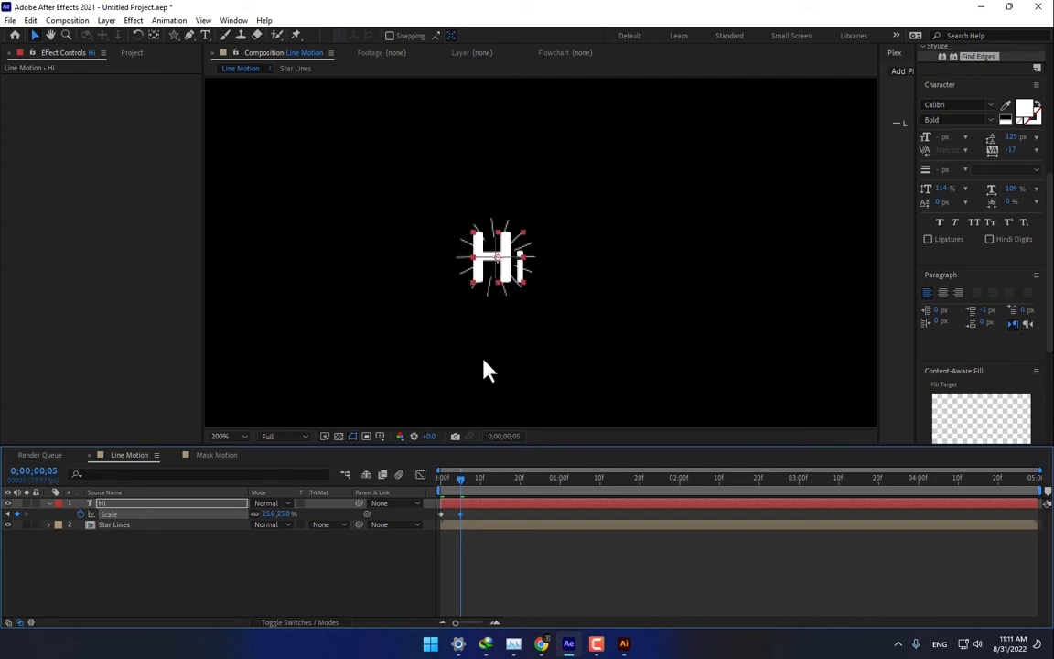
left_click(286, 514)
type("30")
key("Return")
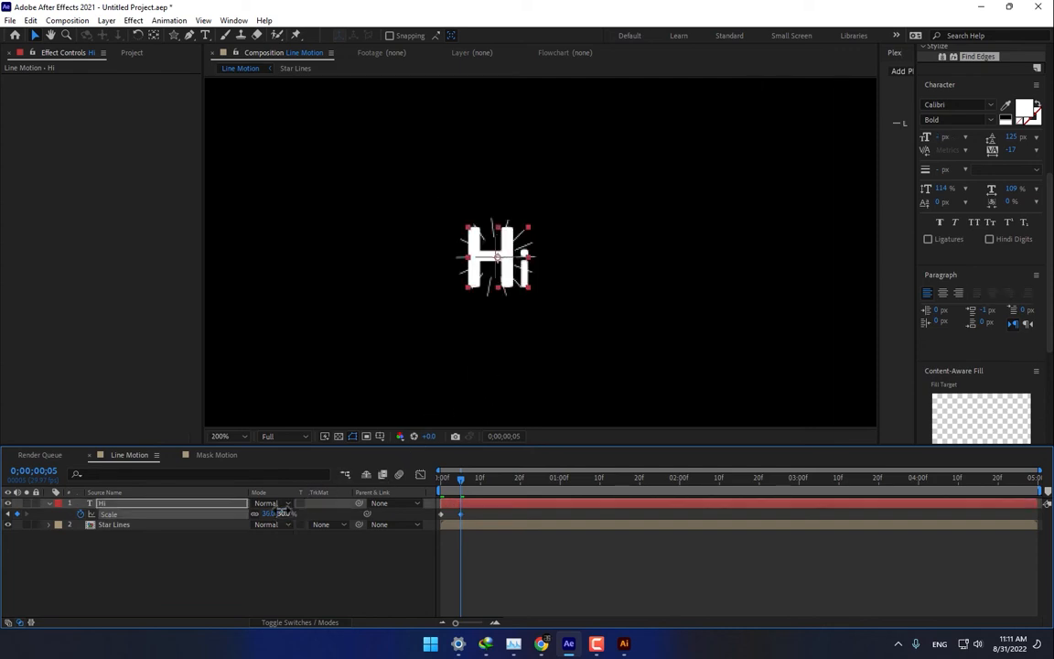
Add Scale keyframes to the Hi text of 25% at 0;00;00;10 and 30% at 0;00;00;15.
key("space")
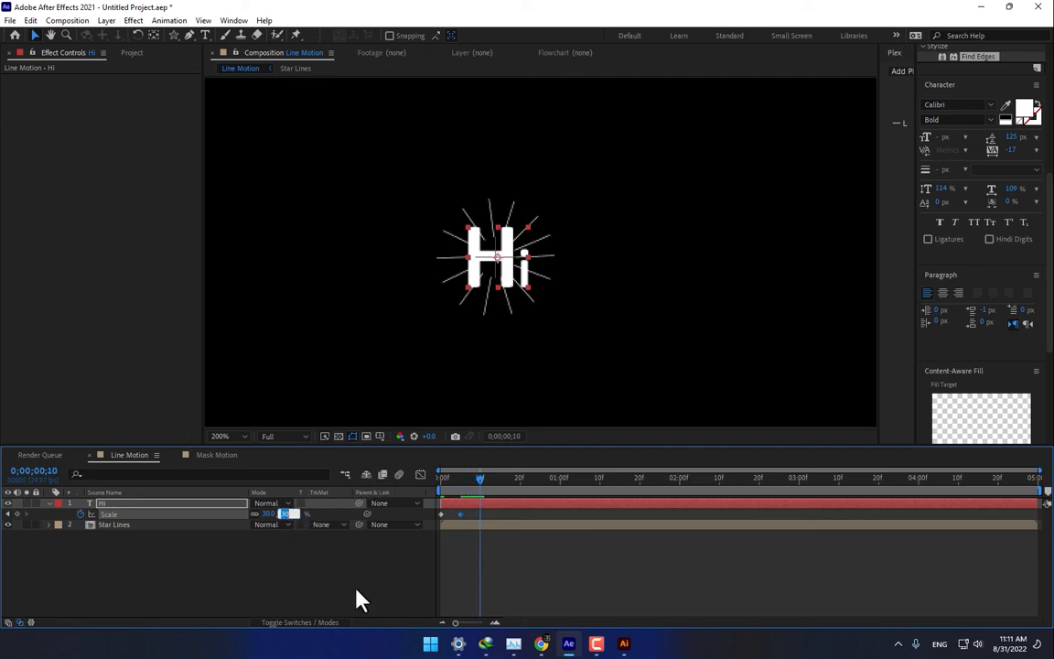
type("25")
key("Return")
key("space")
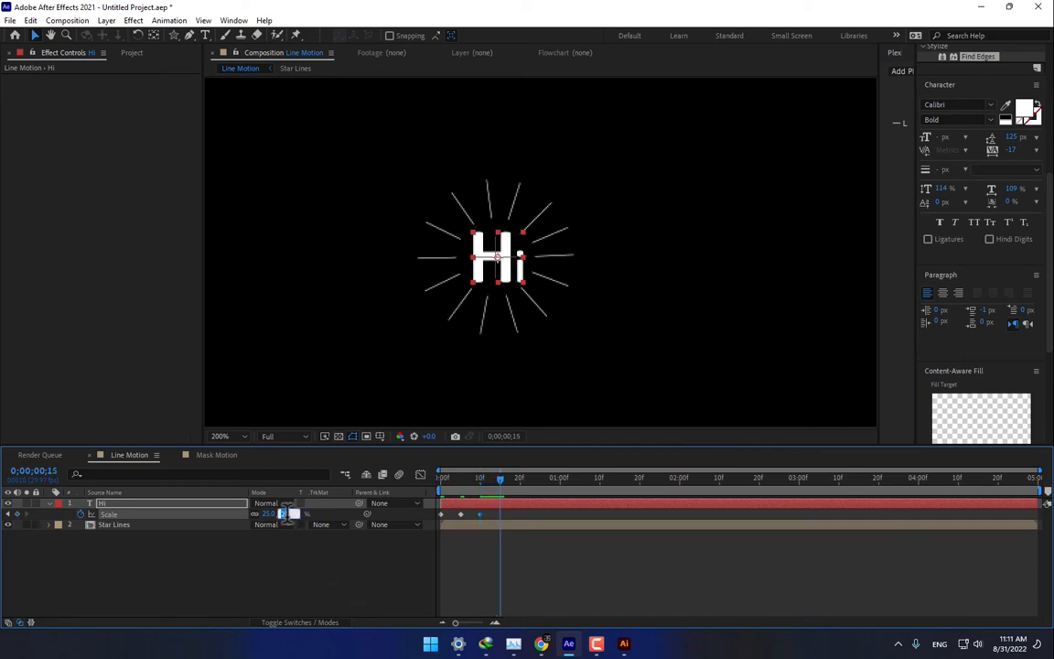
type("30")
key("Return")
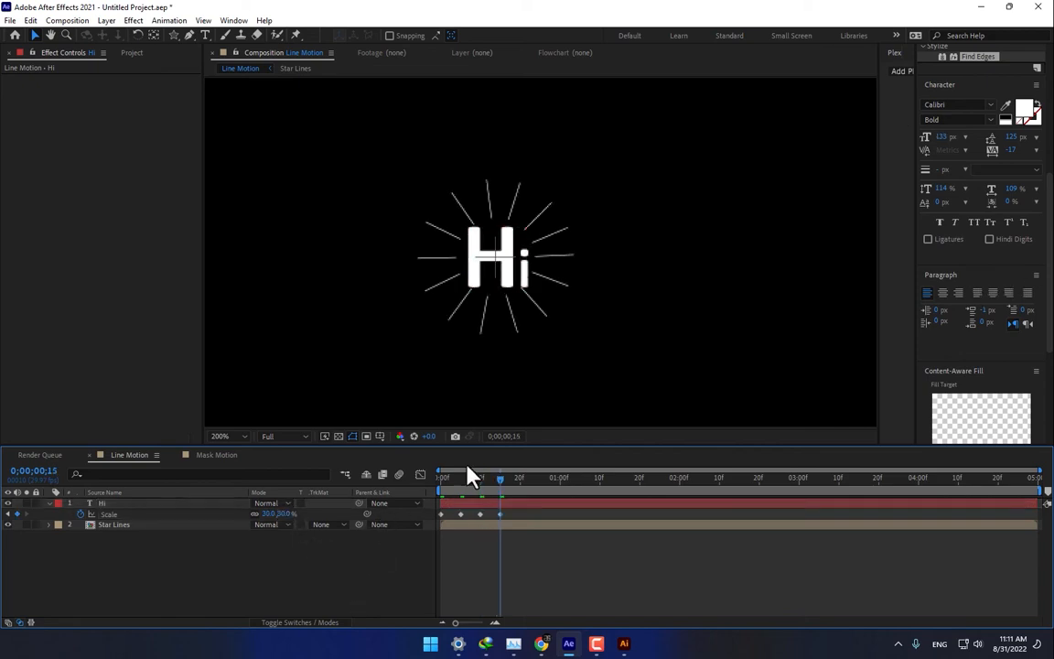
left_click_drag(444, 492, 567, 508)
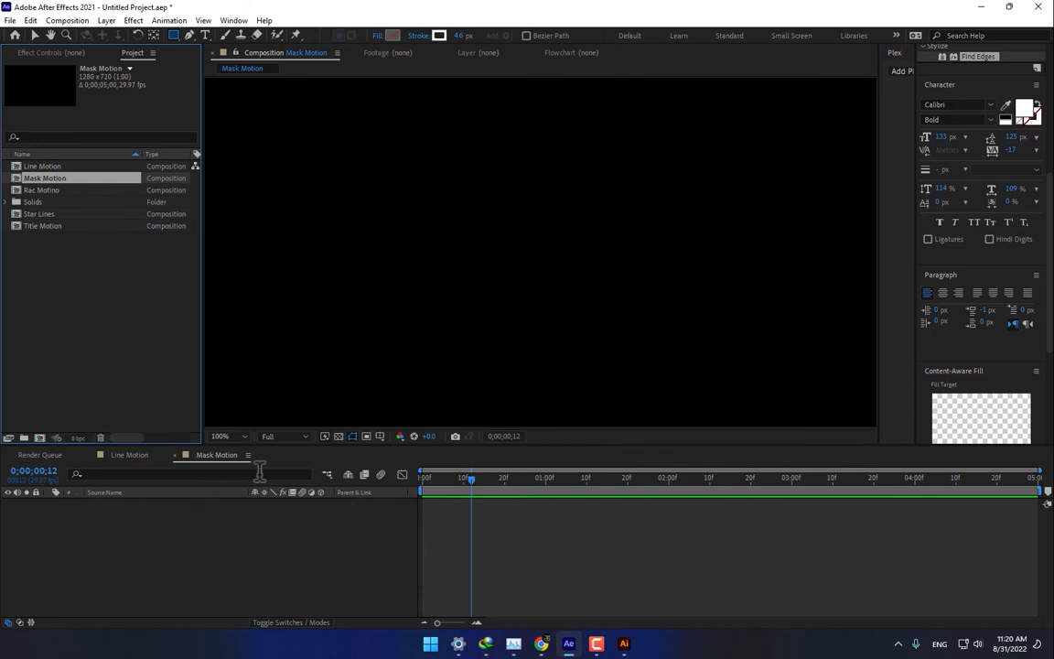
Switch to Illustrator and draw a closed heart outline in the middle of the artboard with the Pen tool.
left_click(625, 644)
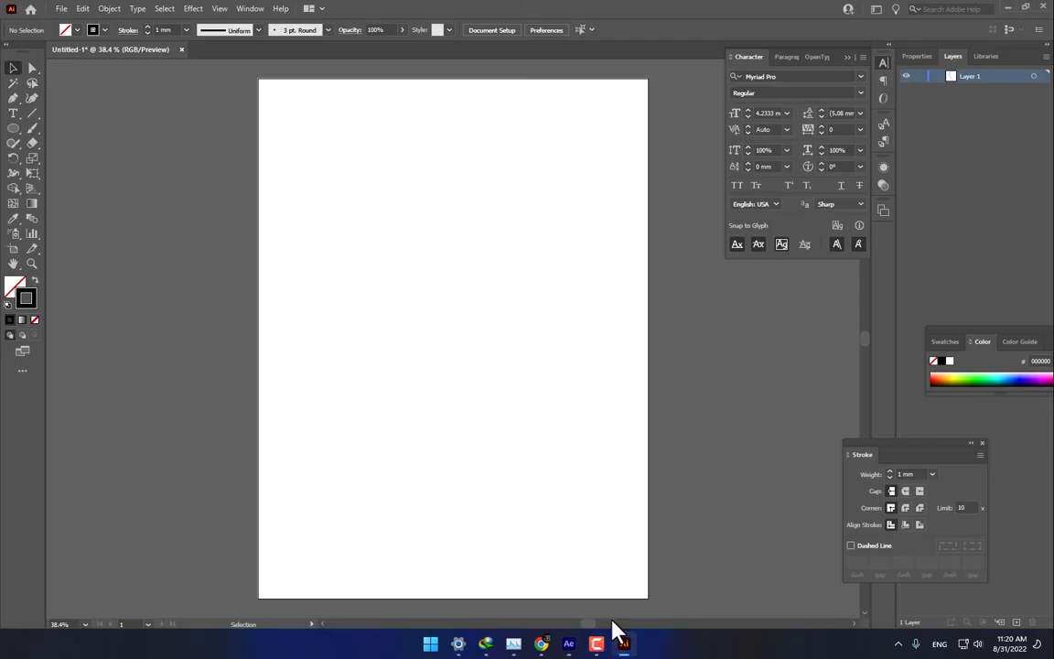
left_click(13, 99)
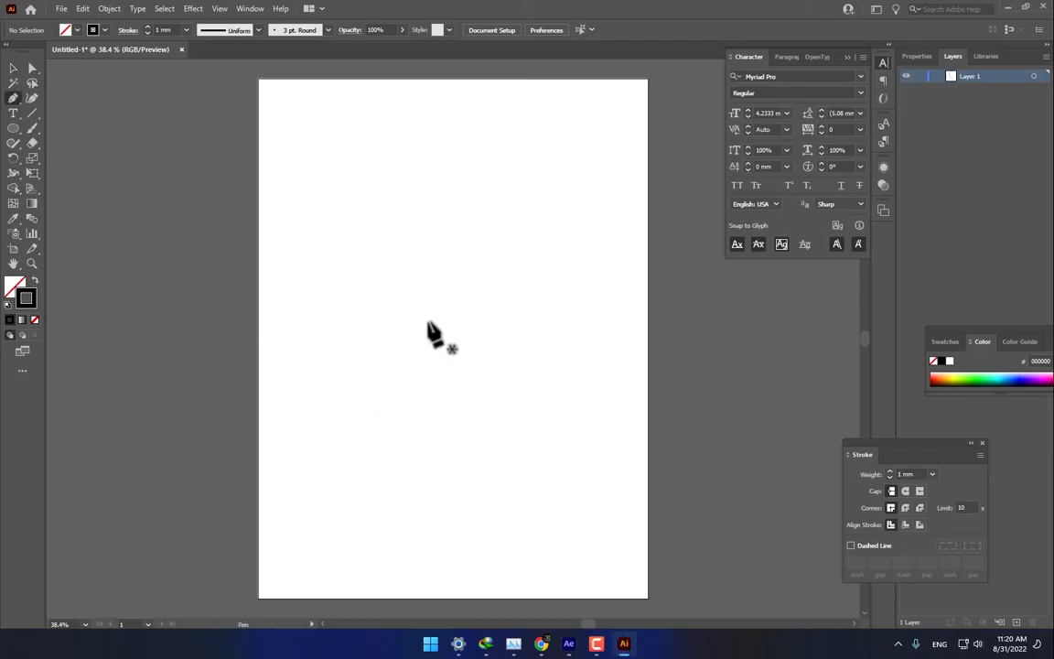
left_click(443, 311)
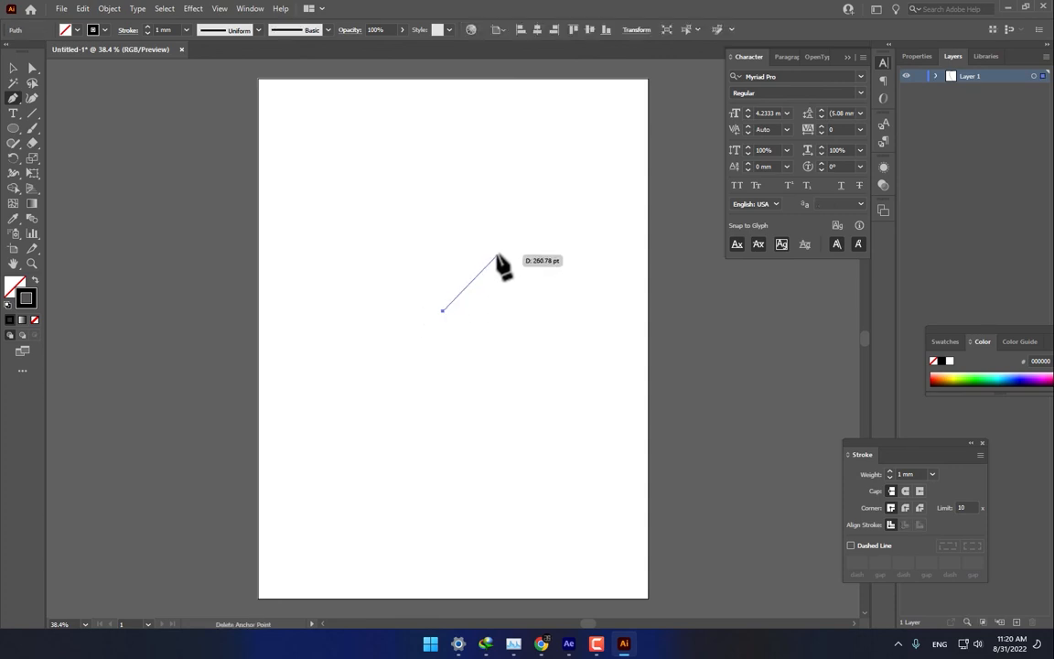
left_click_drag(496, 252, 541, 251)
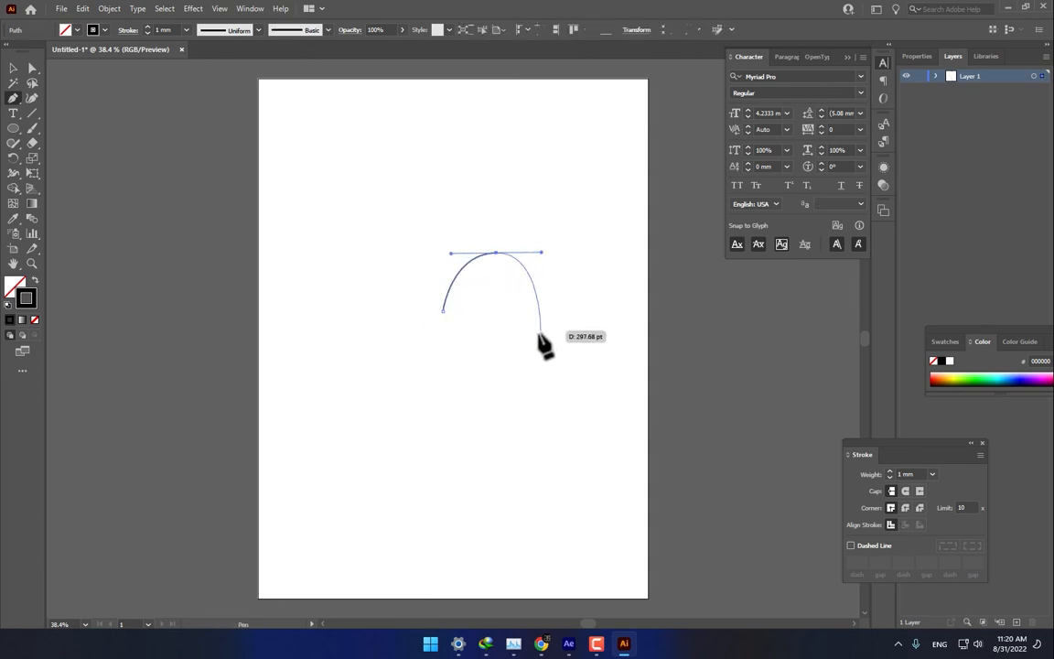
left_click_drag(527, 339, 487, 385)
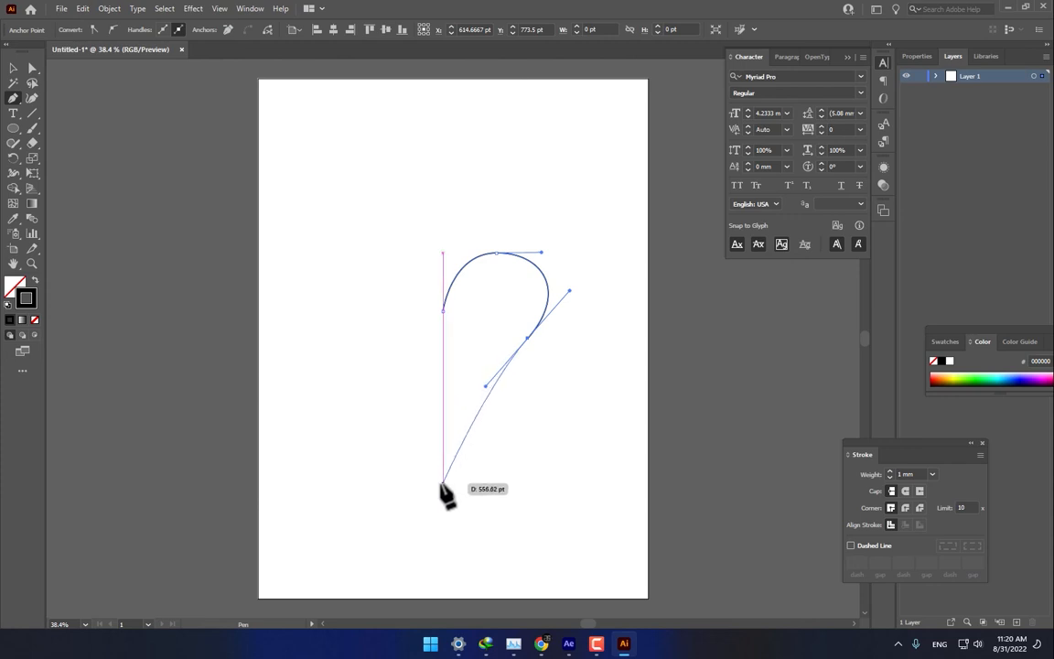
left_click_drag(443, 493, 344, 315)
left_click_drag(399, 243, 450, 246)
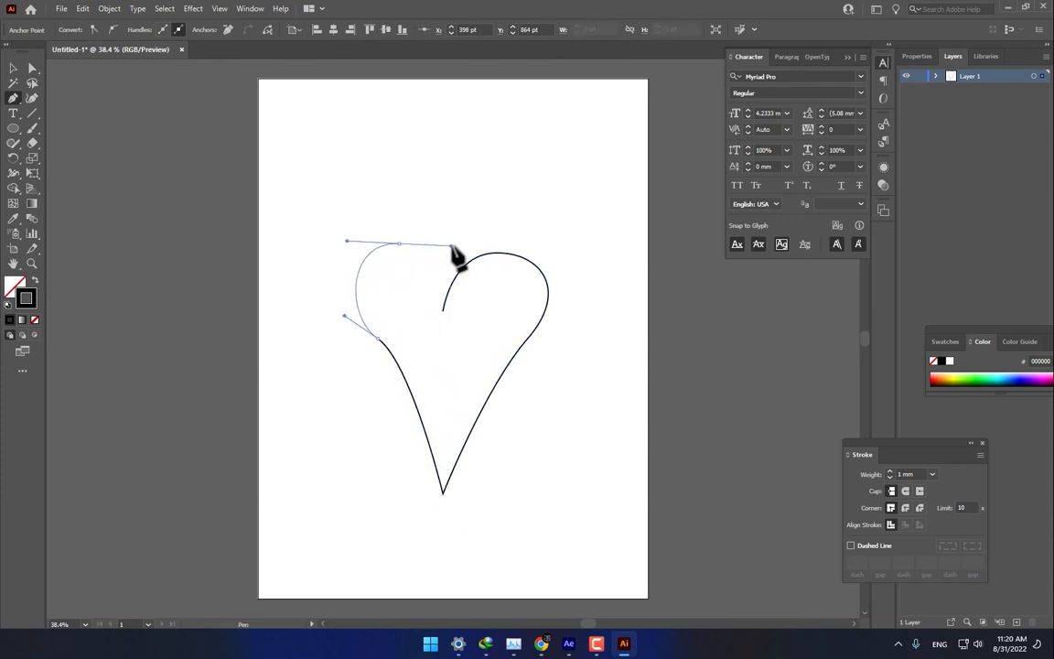
left_click(443, 309)
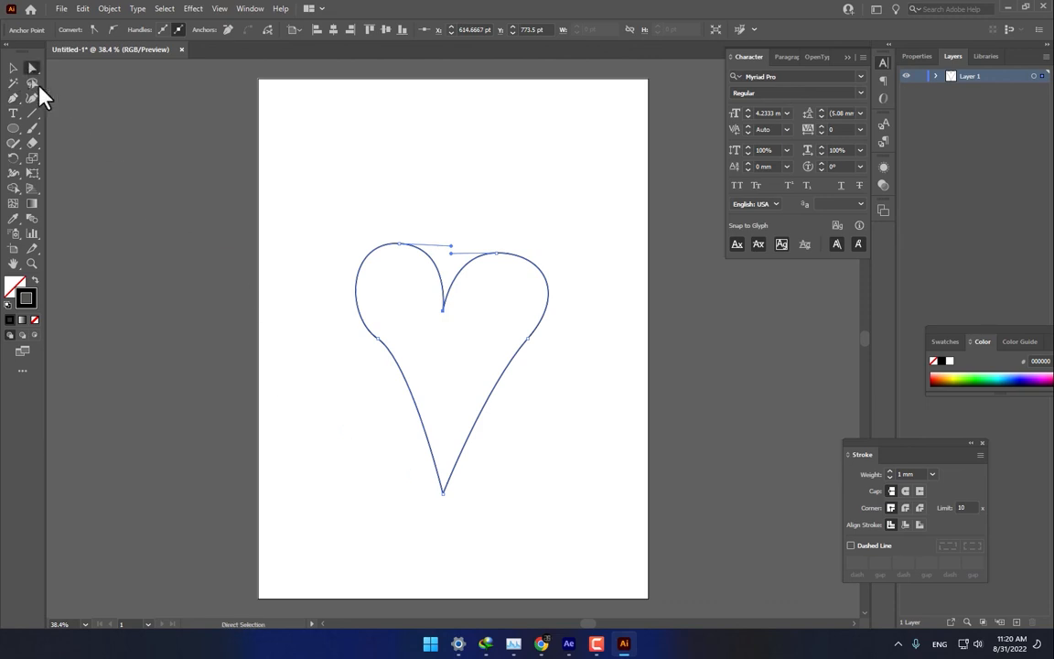
Even out the heart by adjusting its centre notch, bottom tip, left-side curve handle and right lobe's top anchor.
left_click_drag(444, 311, 452, 298)
left_click_drag(443, 492, 443, 450)
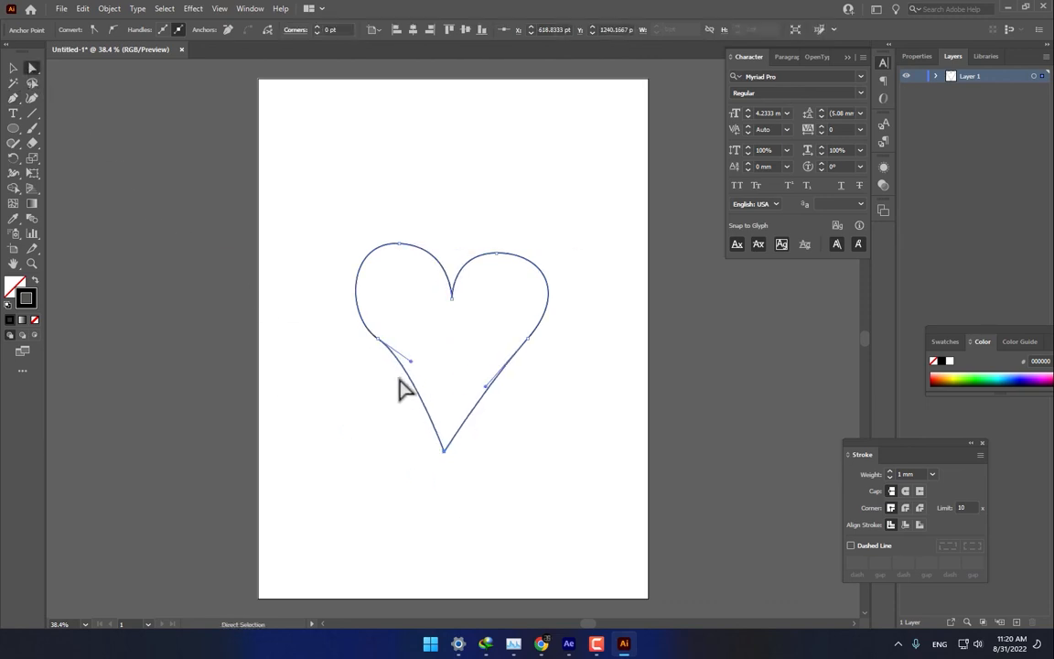
left_click_drag(411, 360, 370, 337)
left_click_drag(495, 254, 504, 245)
left_click(13, 68)
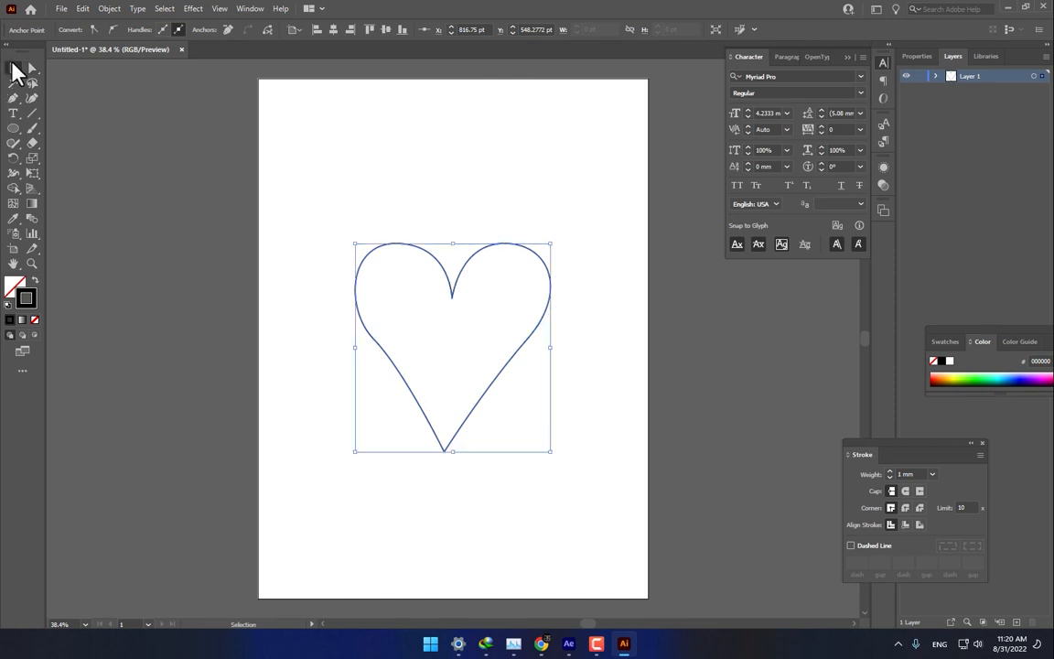
Export the heart drawing to the Desktop as the JPEG file A.jpg.
left_click(60, 9)
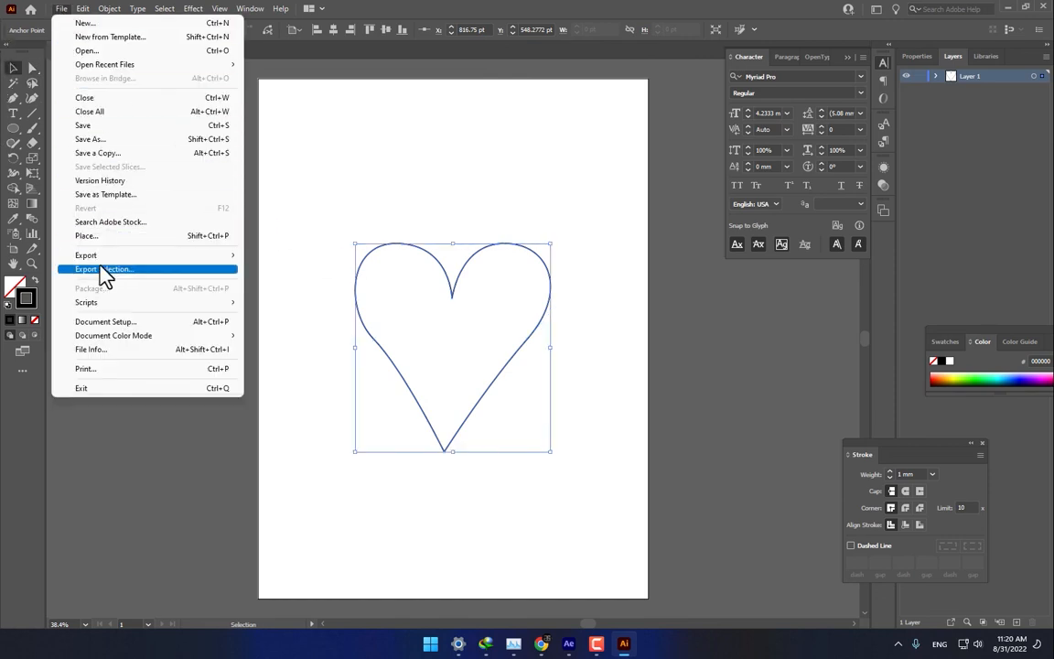
mouse_move(140, 260)
left_click(317, 269)
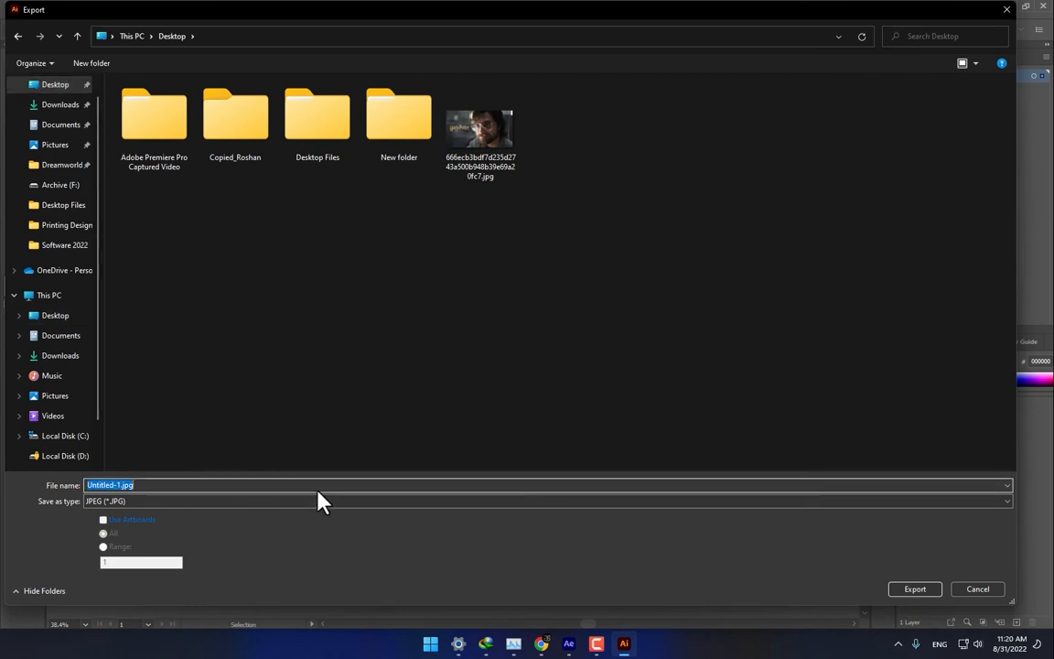
type("as")
key("Return")
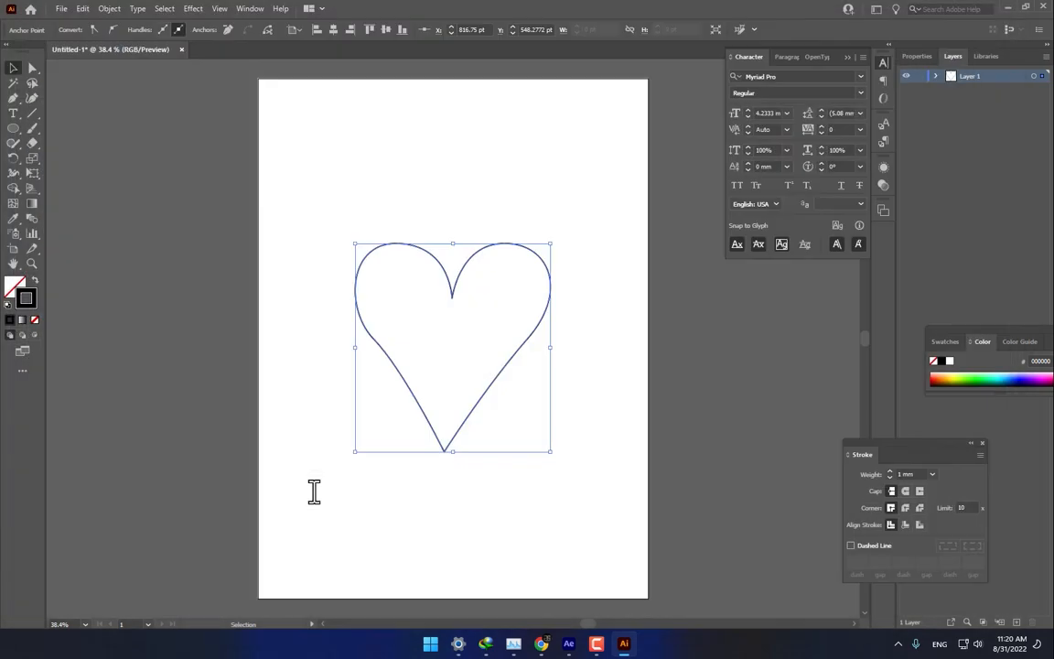
left_click(584, 494)
Switch to After Effects and import A.jpg from the Desktop into the project.
left_click(569, 644)
left_click(110, 345)
double_click(135, 334)
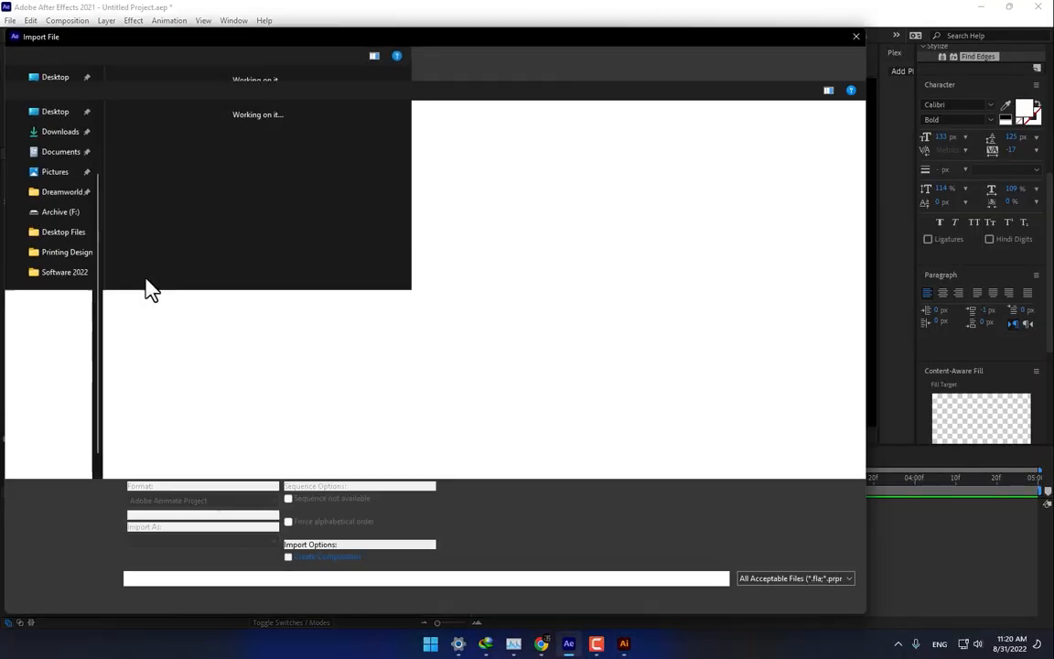
left_click(51, 116)
left_click(48, 283)
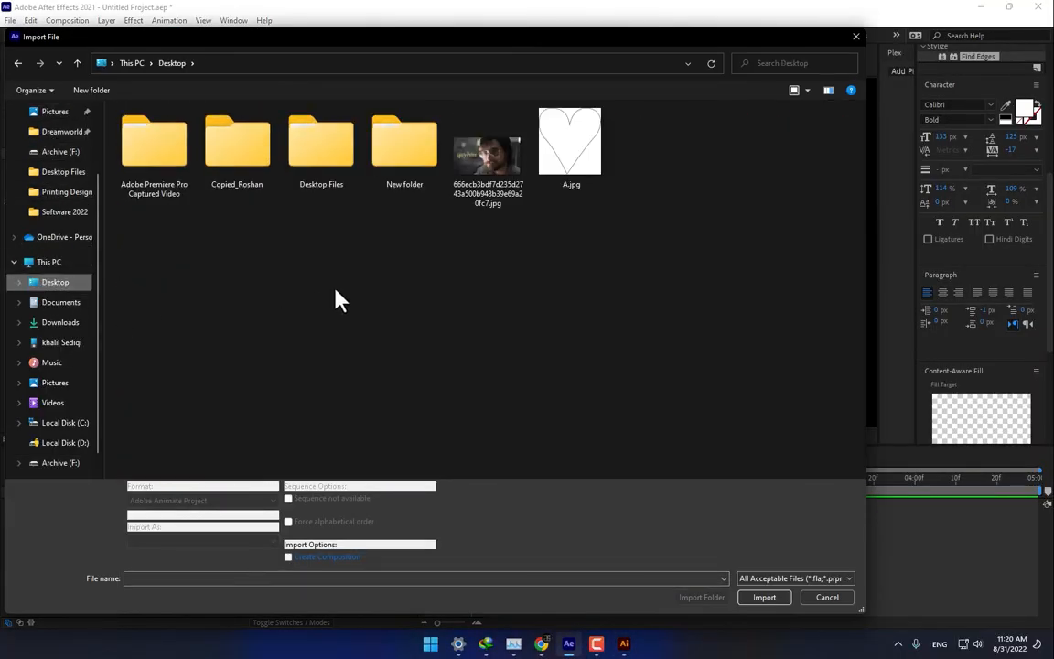
double_click(582, 158)
Place A.jpg in the Mask Motion composition and scale it to 13%.
left_click_drag(55, 167, 571, 270)
key("s")
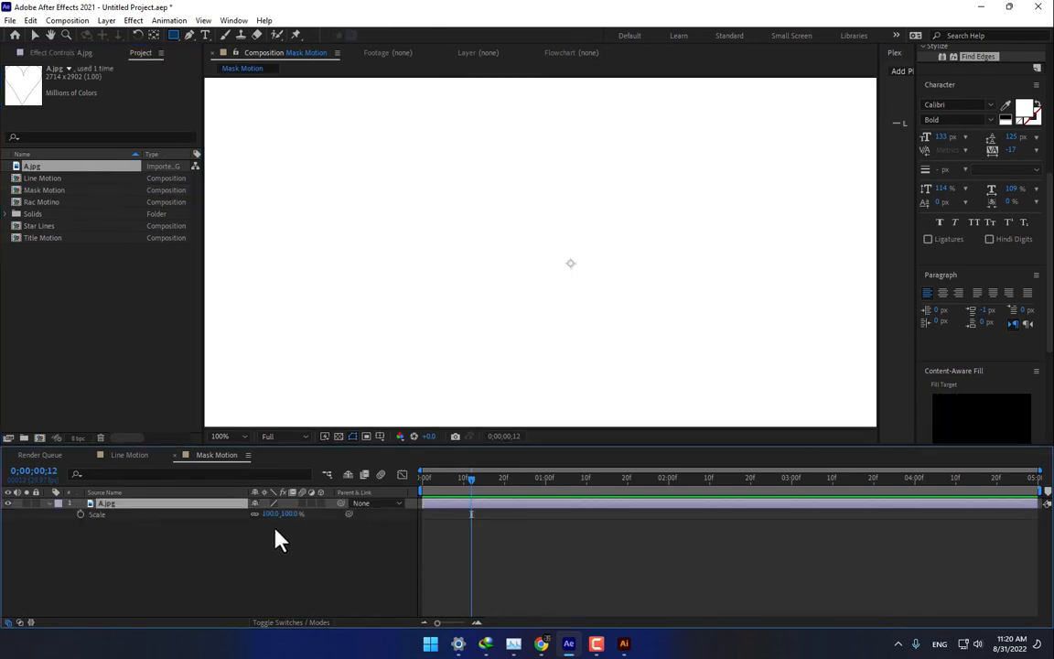
left_click_drag(275, 514, 242, 517)
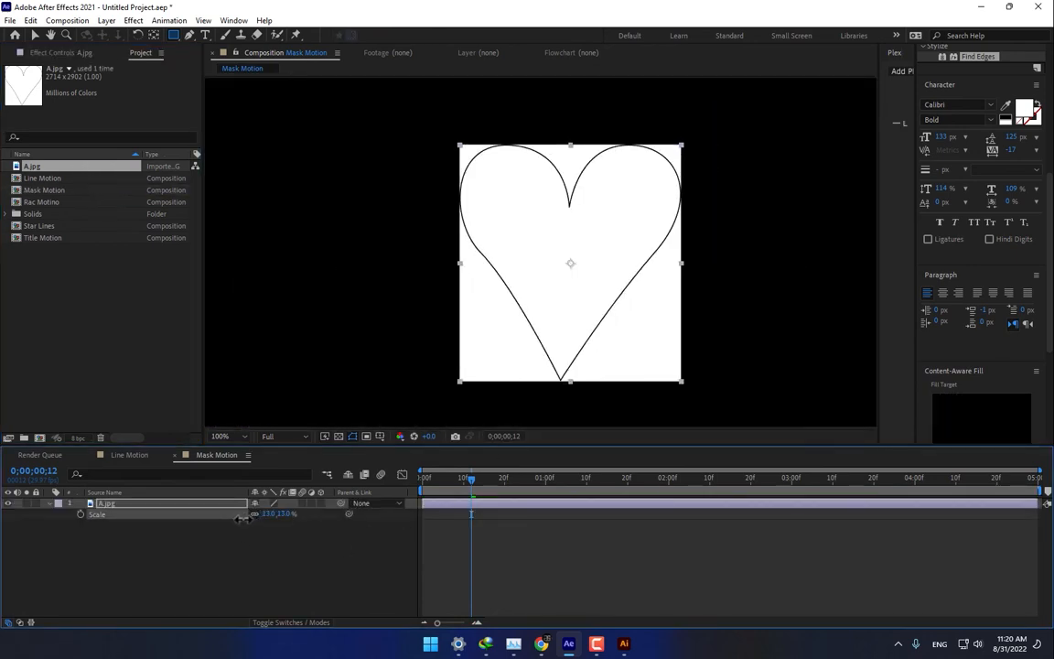
Set the A.jpg layer's Opacity to 71% and lock the layer.
left_click(179, 545)
left_click(148, 504)
key("t")
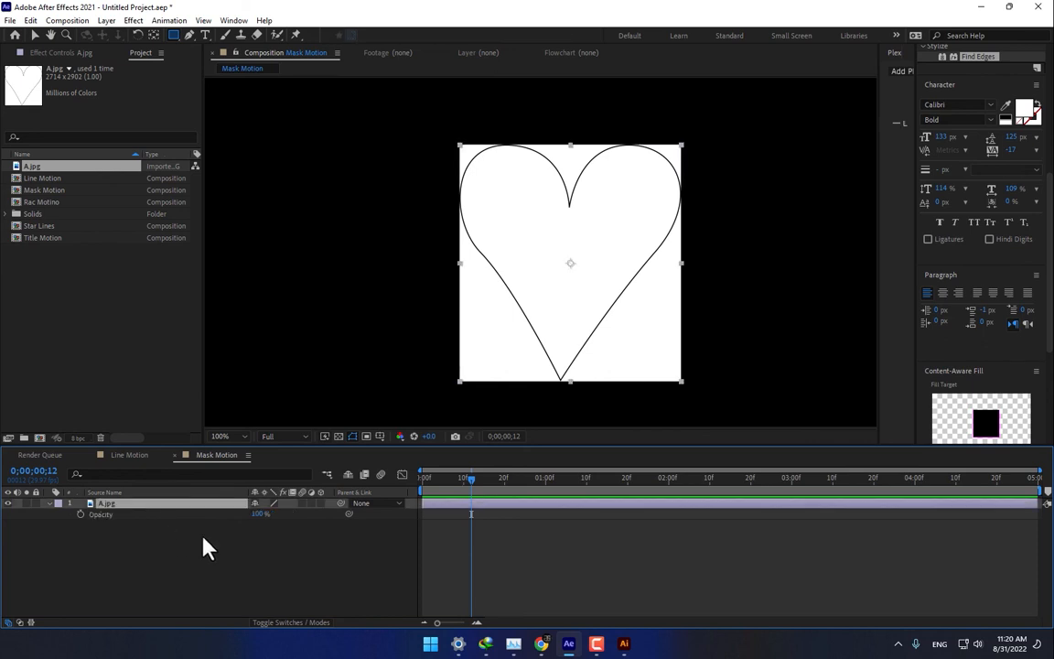
mouse_move(259, 516)
left_mouse_down()
mouse_move(234, 518)
mouse_move(245, 545)
left_mouse_up()
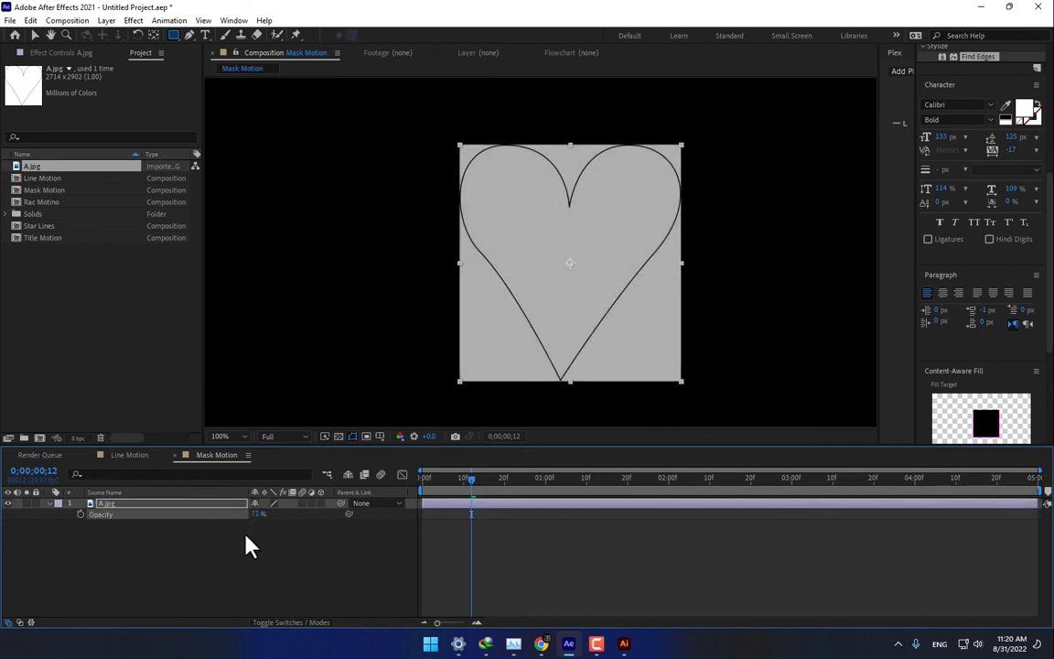
left_click(41, 528)
left_click(36, 503)
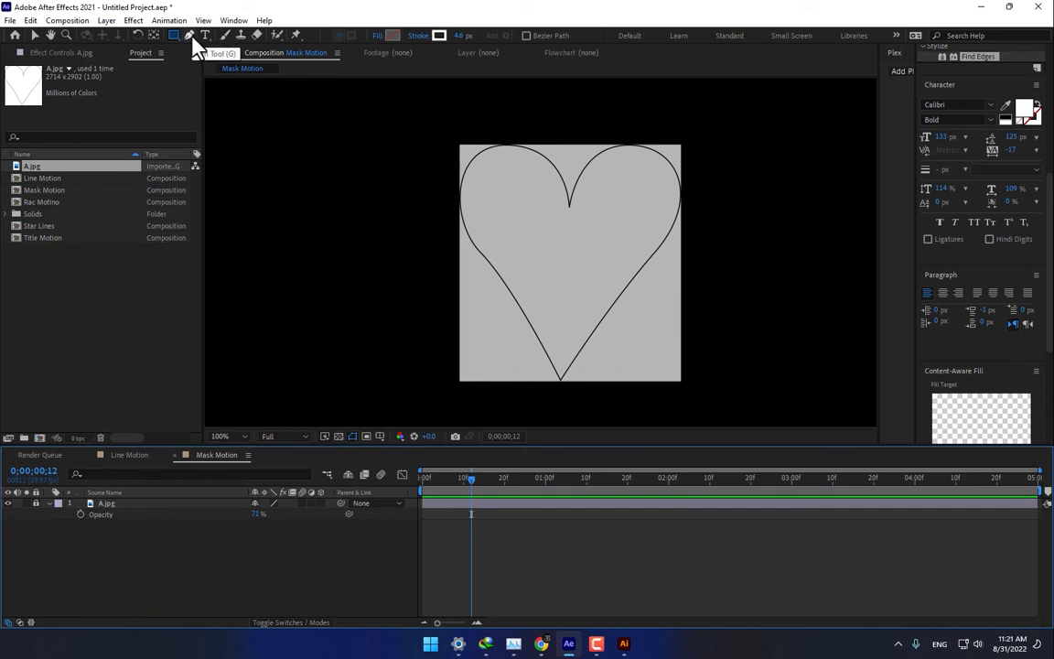
left_click_drag(174, 37, 237, 74)
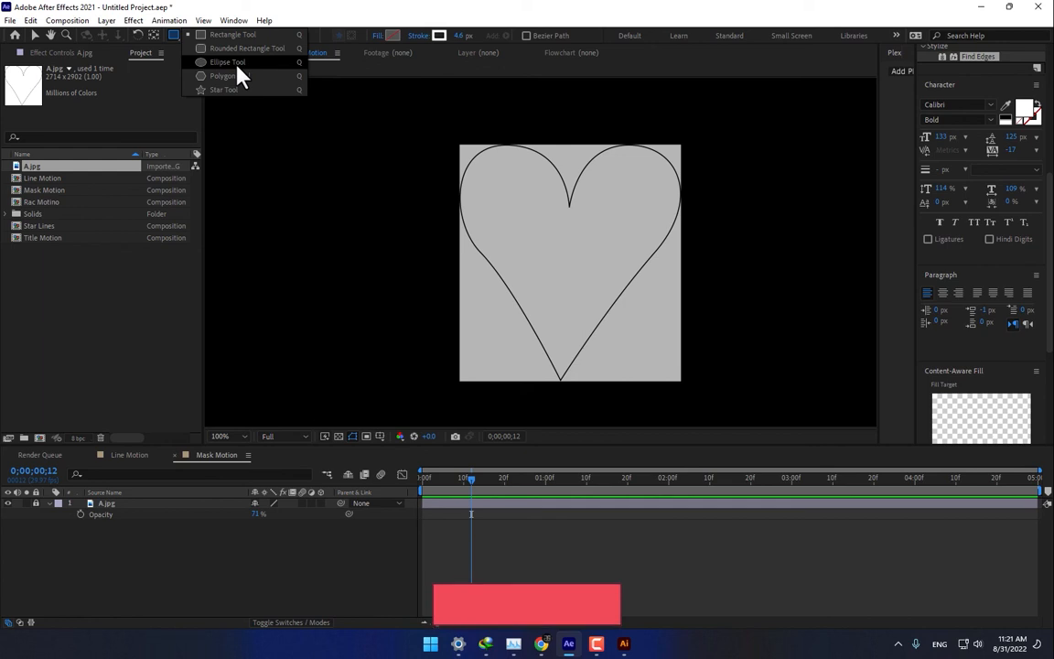
left_click_drag(222, 64, 223, 64)
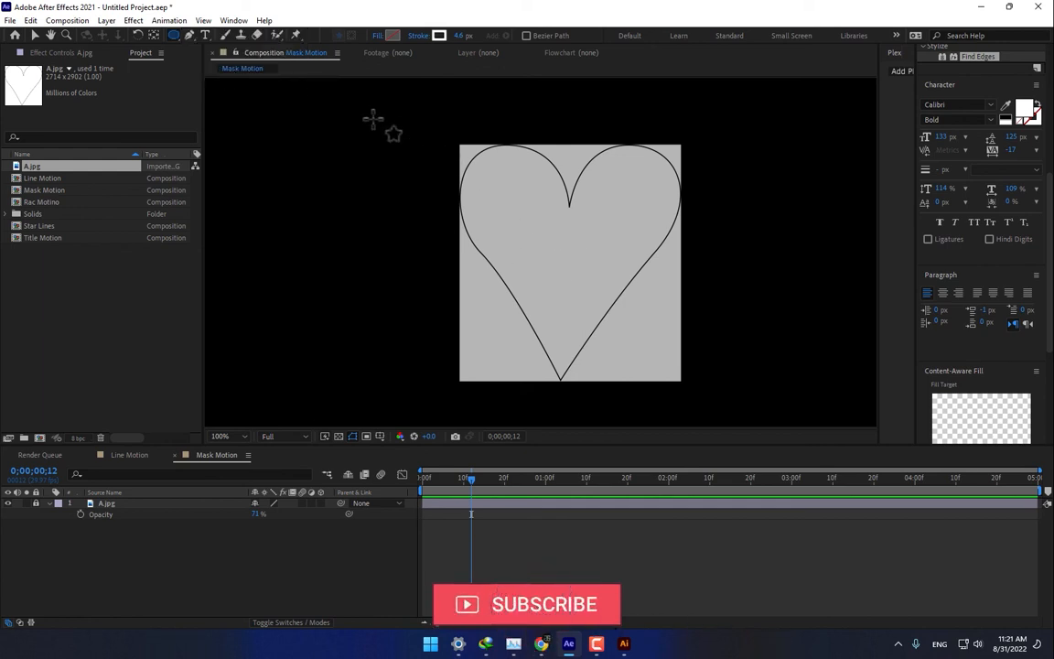
Trace the heart in A.jpg with the Pen tool as a closed white-stroked shape on a new shape layer.
left_click_drag(189, 37, 257, 37)
left_click(567, 206)
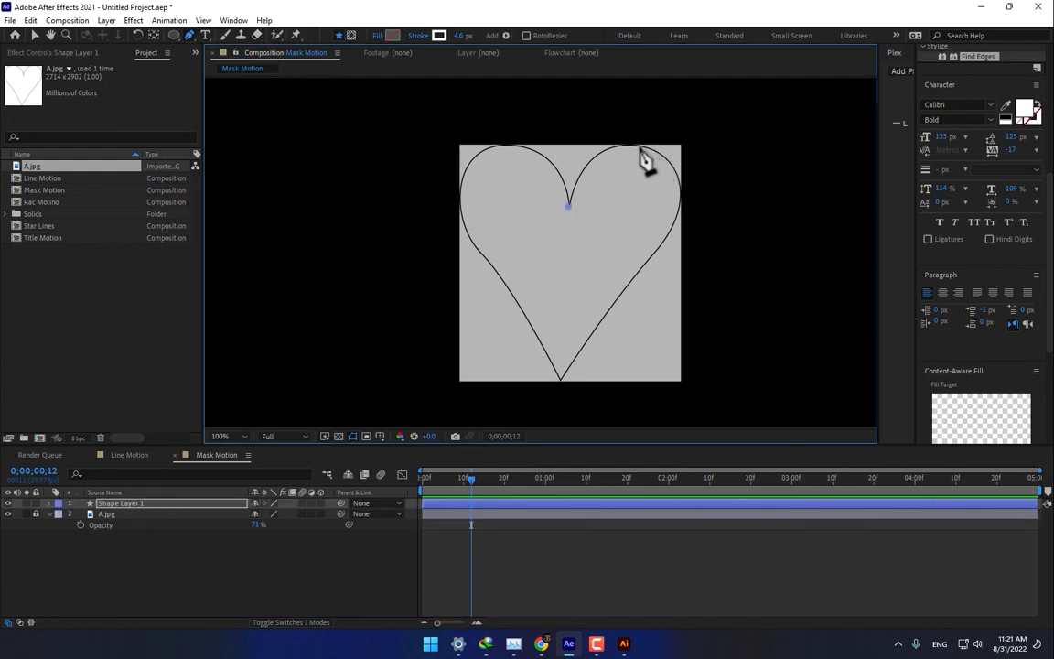
left_click_drag(639, 147, 700, 157)
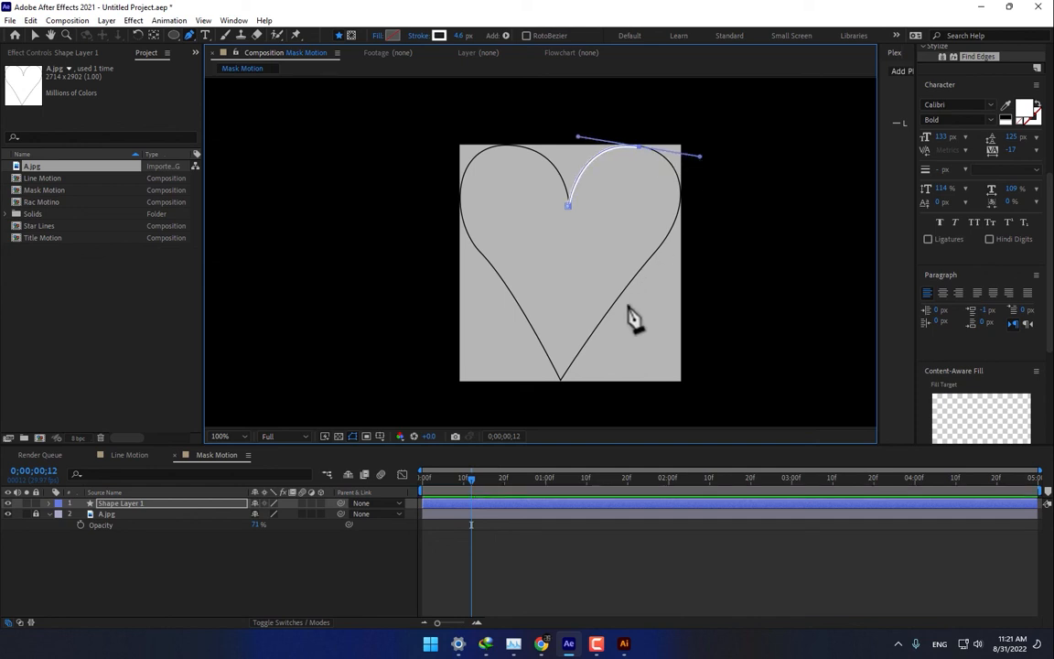
left_click_drag(634, 277, 587, 333)
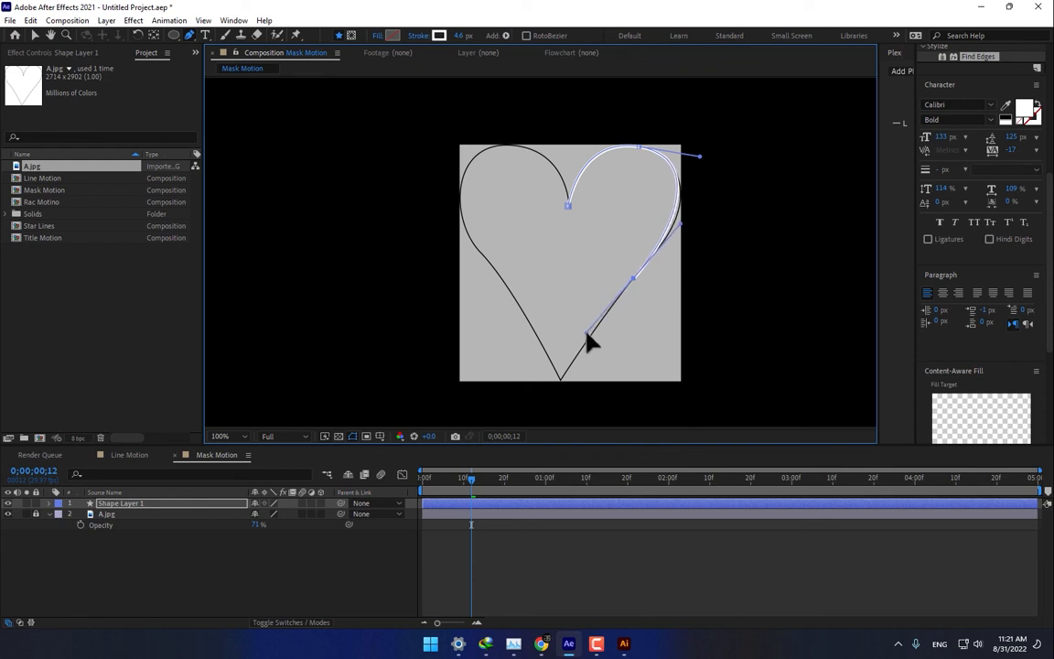
left_click(562, 377)
left_click_drag(485, 260, 463, 225)
left_click_drag(504, 145, 569, 148)
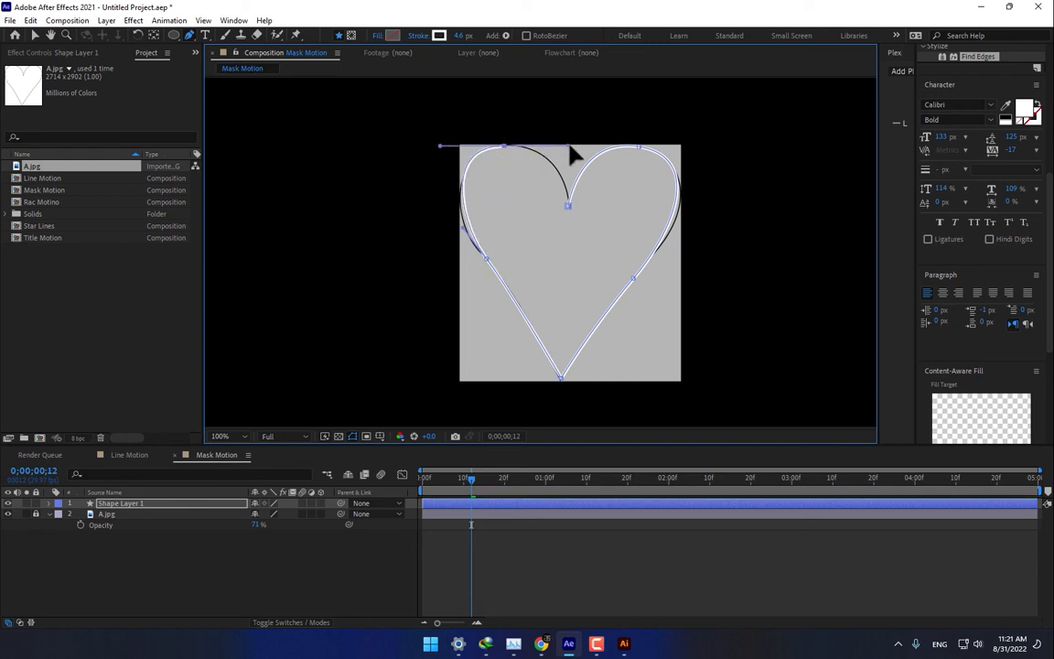
left_click(564, 203)
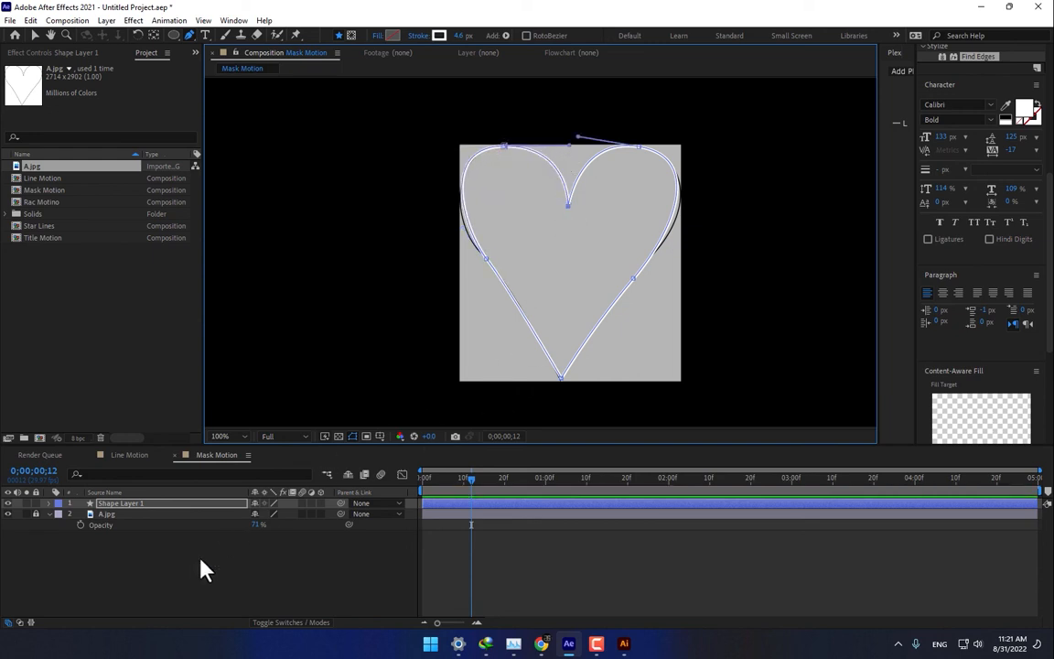
Unlock the A.jpg reference layer and delete it from the Mask Motion composition.
left_click(62, 535)
left_click(114, 515)
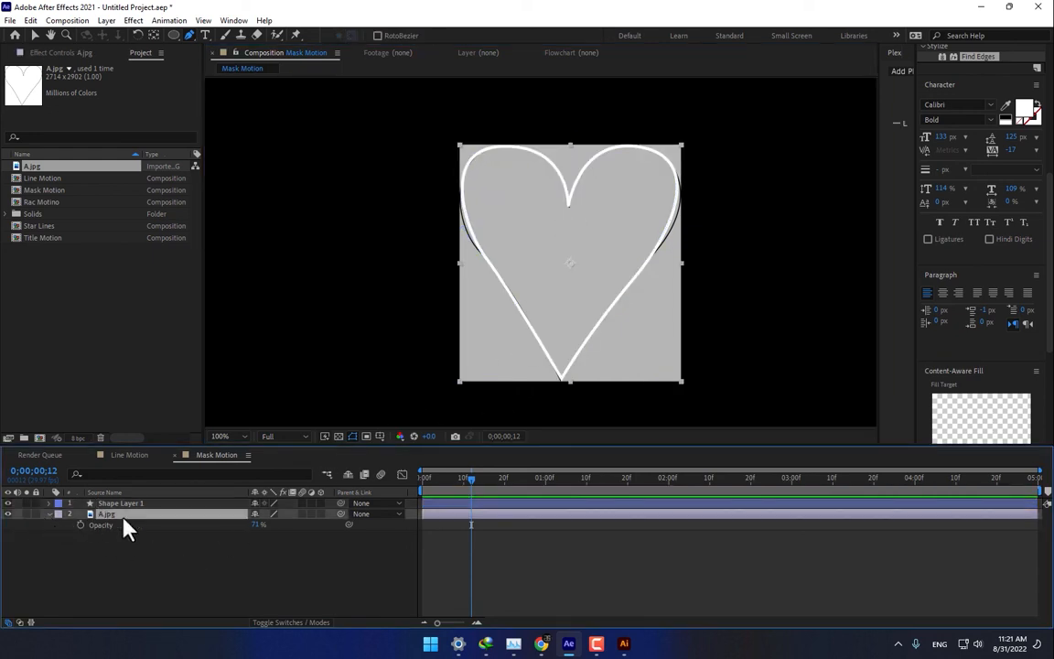
key("Delete")
Add Trim Paths to the heart shape layer and expand its properties.
left_click(127, 505)
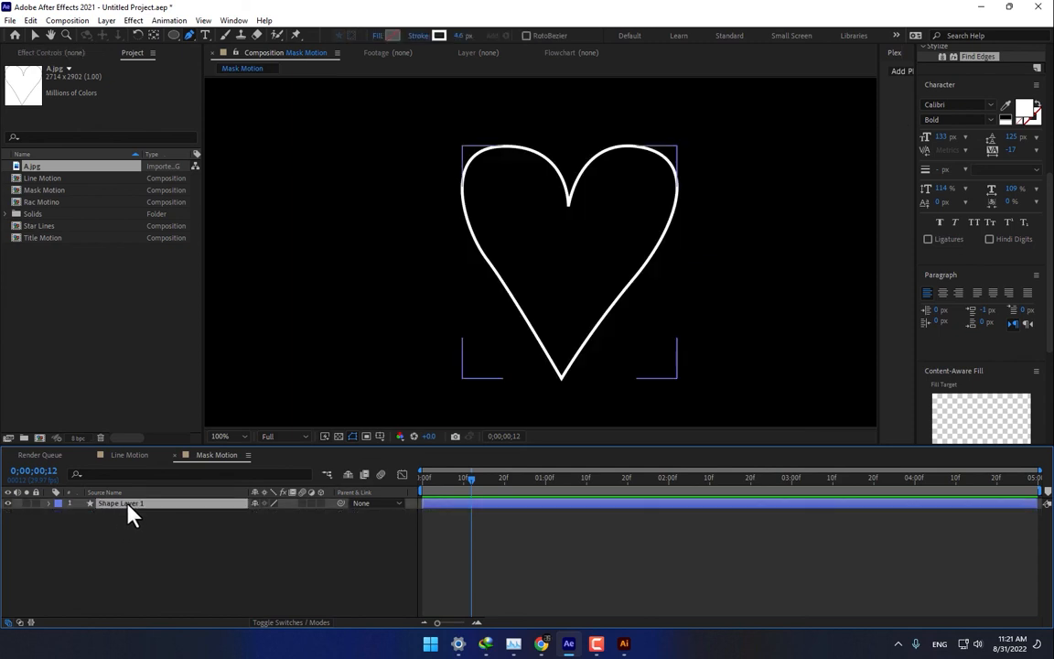
left_click(48, 504)
left_click(326, 515)
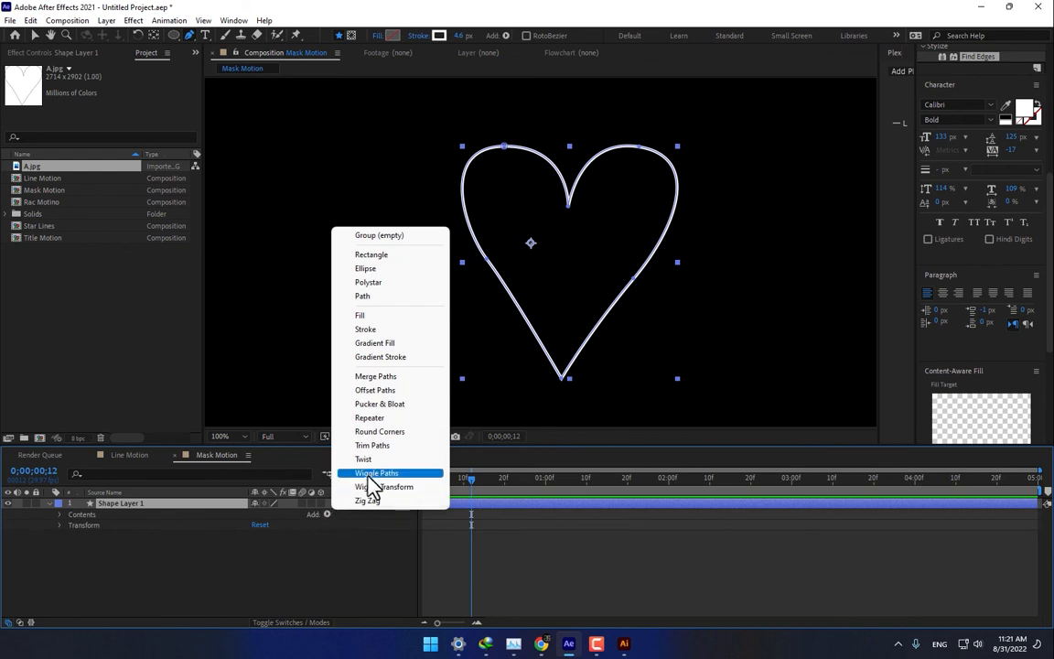
left_click(398, 459)
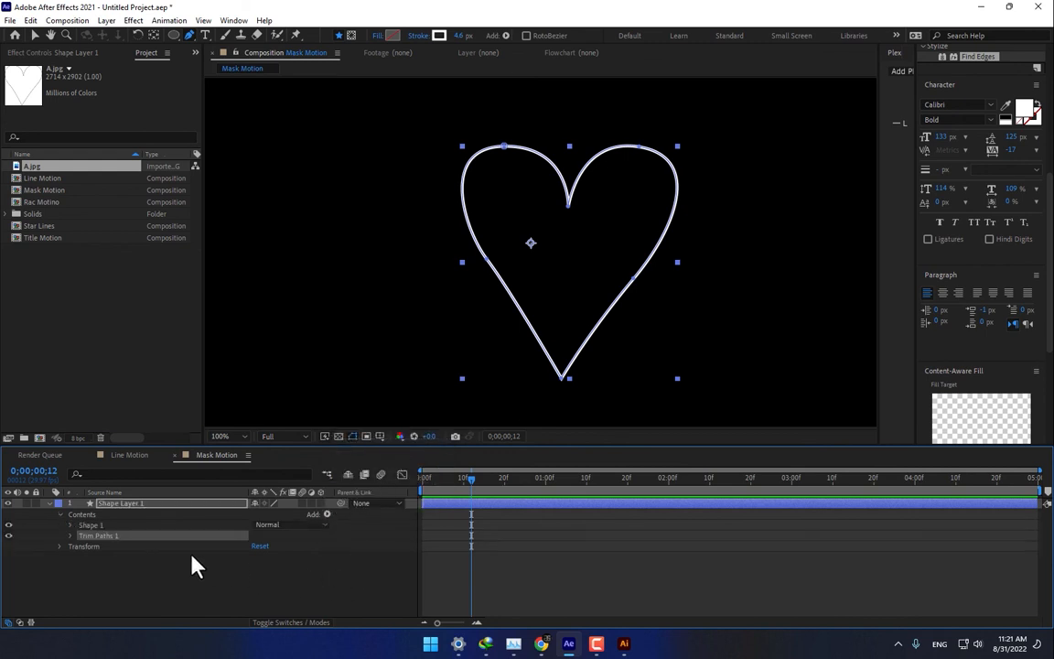
left_click(71, 536)
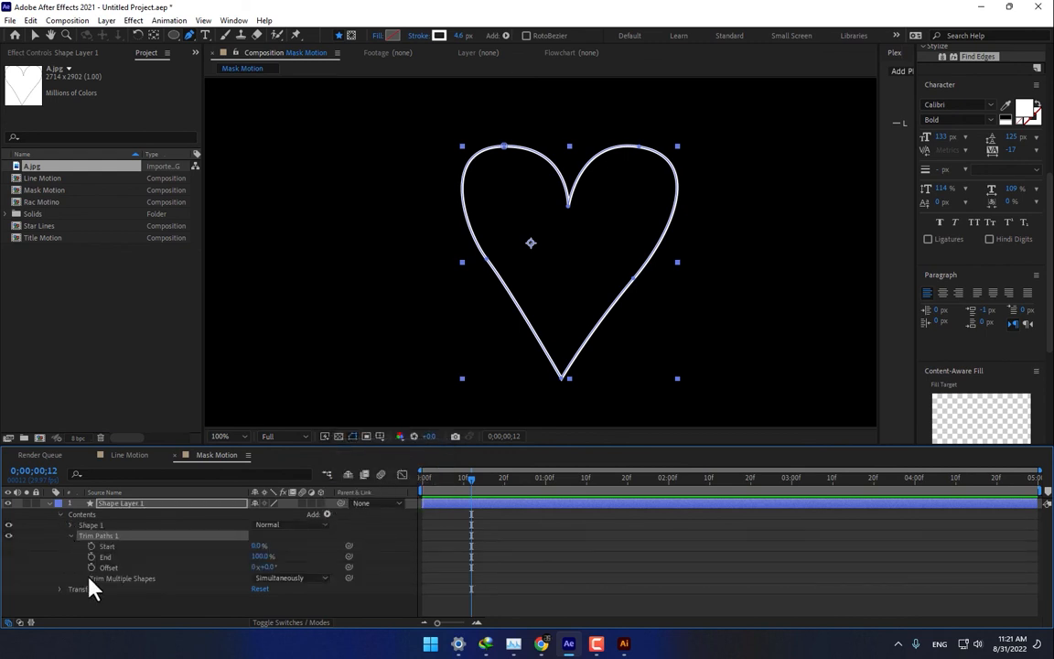
Taper the heart's stroke with Start Length 11%, End Length 94% and Start Width 47%.
left_click(70, 526)
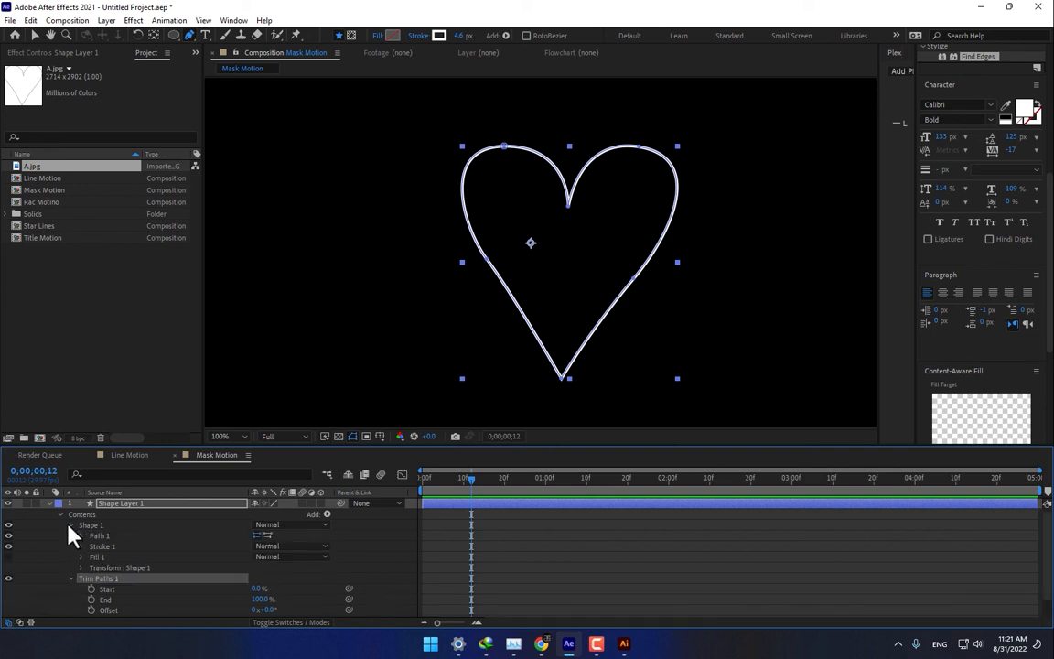
scroll(83, 555, "down", 3)
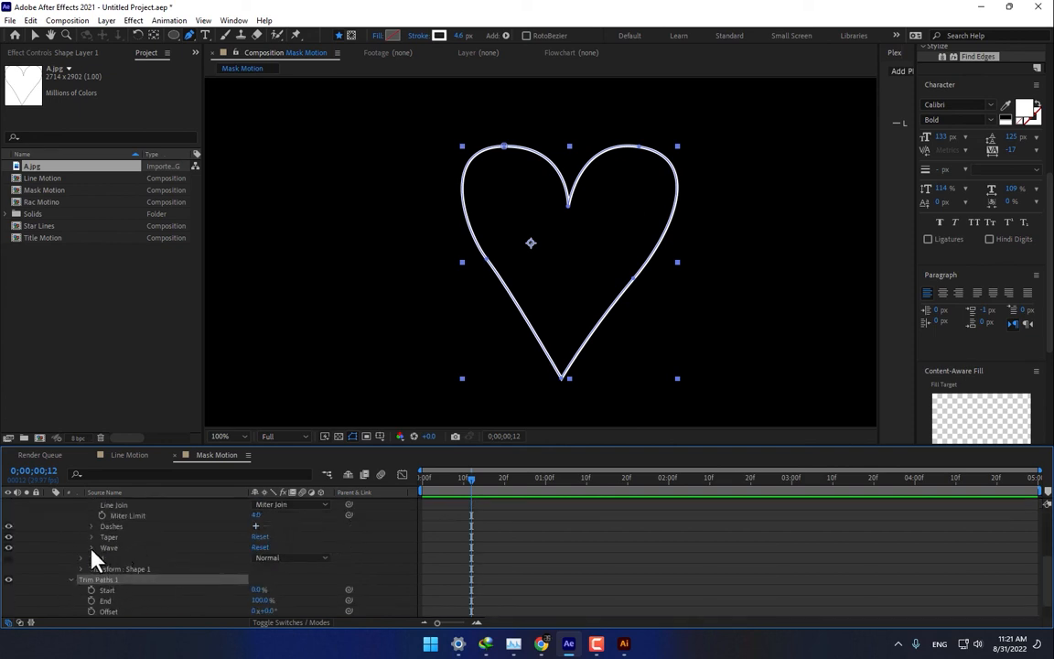
left_click(92, 547)
mouse_move(257, 557)
left_mouse_down()
mouse_move(293, 567)
mouse_move(220, 556)
mouse_move(311, 565)
mouse_move(267, 568)
mouse_move(291, 576)
left_mouse_up()
left_click(91, 537)
left_click(382, 545)
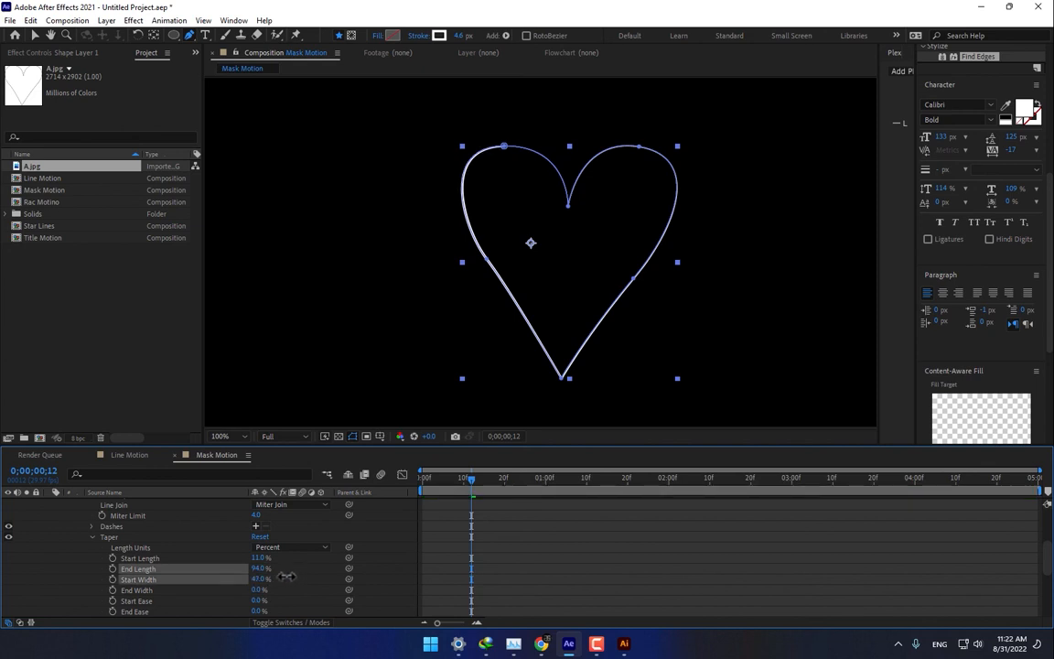
left_click(354, 578)
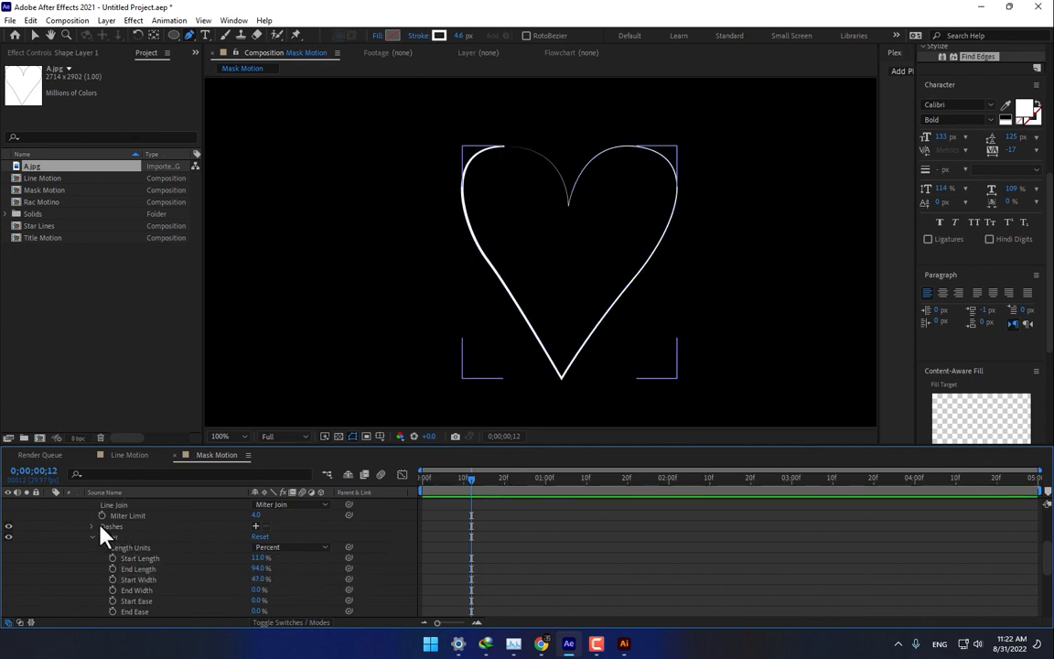
Add a dash to the heart's stroke with a Dash value of 3, then collapse the Shape 1 properties.
left_click(257, 527)
left_click_drag(261, 545, 239, 534)
left_click(430, 542)
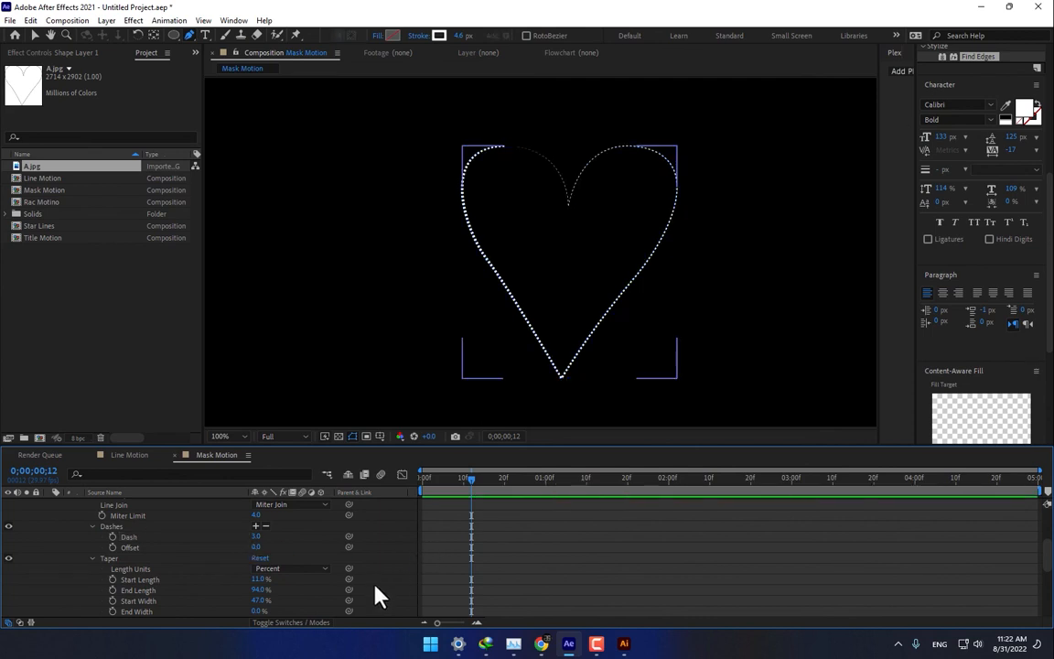
scroll(166, 553, "up", 4)
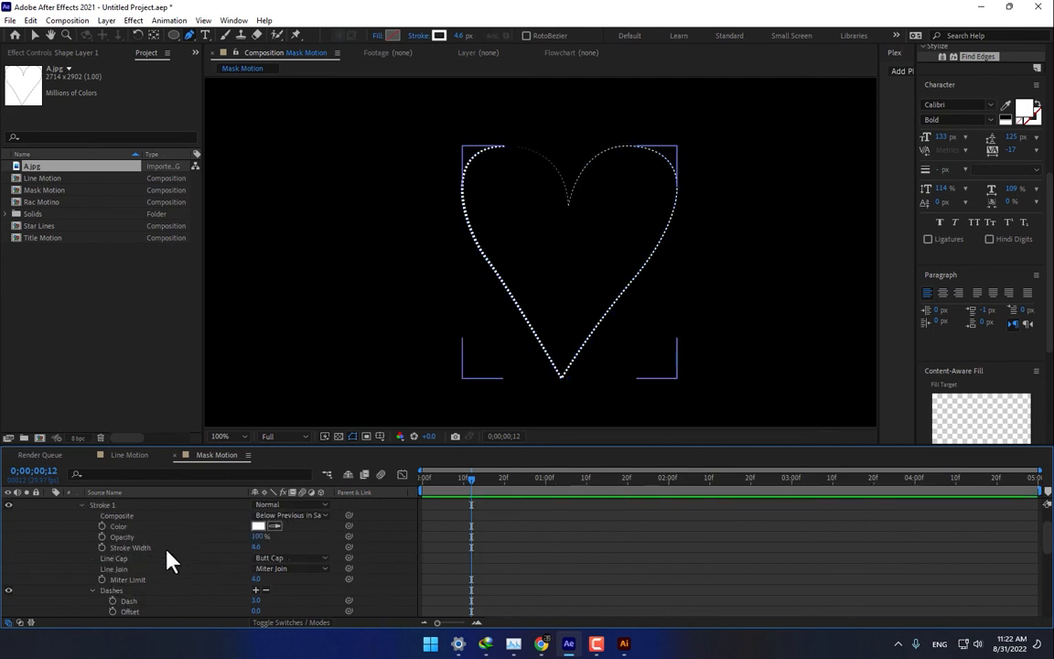
left_click(71, 526)
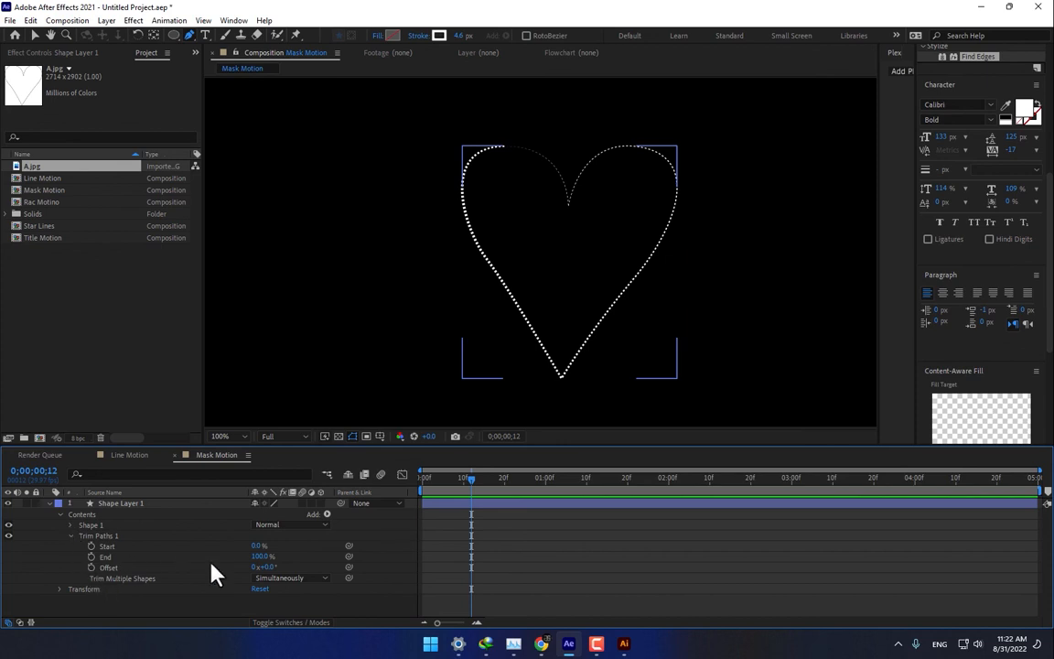
Keyframe the Trim Paths Start value from 100% at 0;00;00;00 to 0% at 0;00;01;00.
left_click_drag(257, 547, 384, 546)
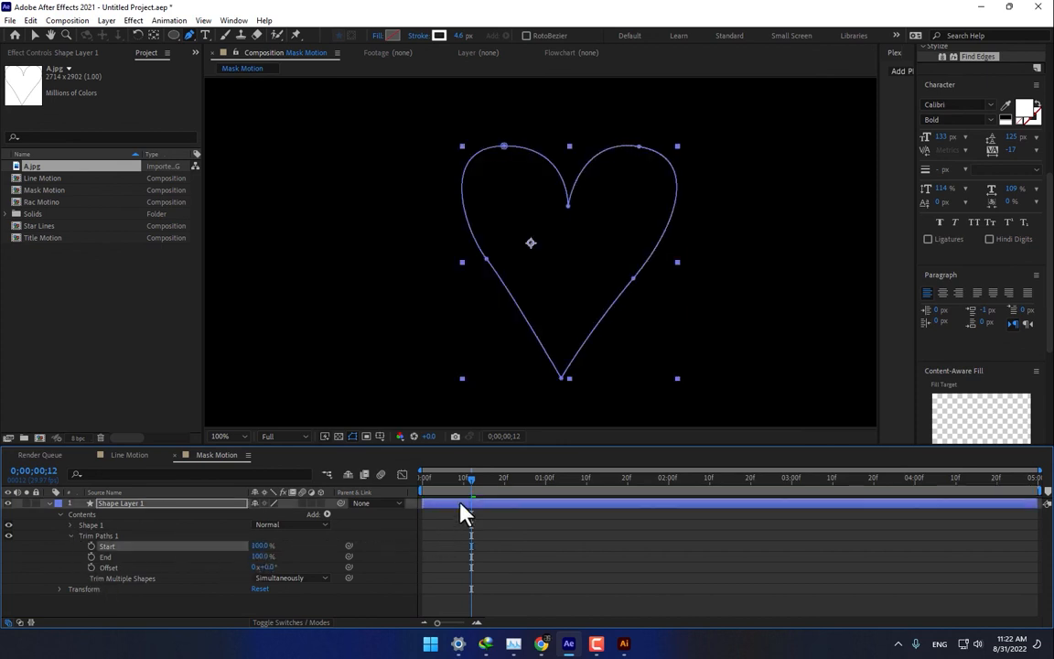
mouse_move(471, 481)
left_mouse_down()
mouse_move(397, 495)
mouse_move(236, 564)
left_mouse_up()
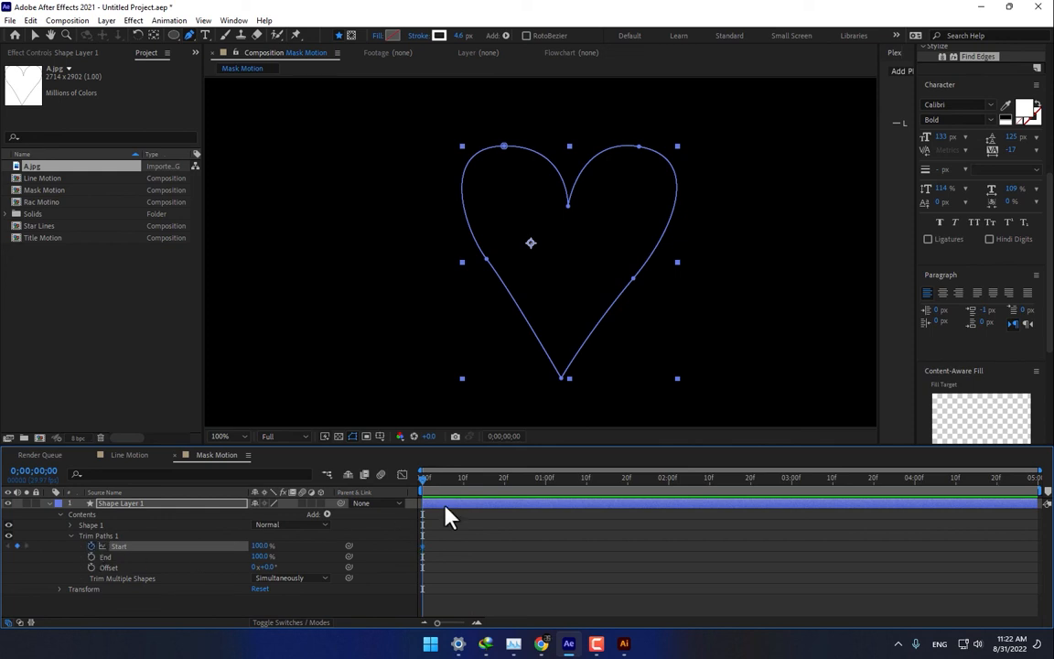
left_click(545, 482)
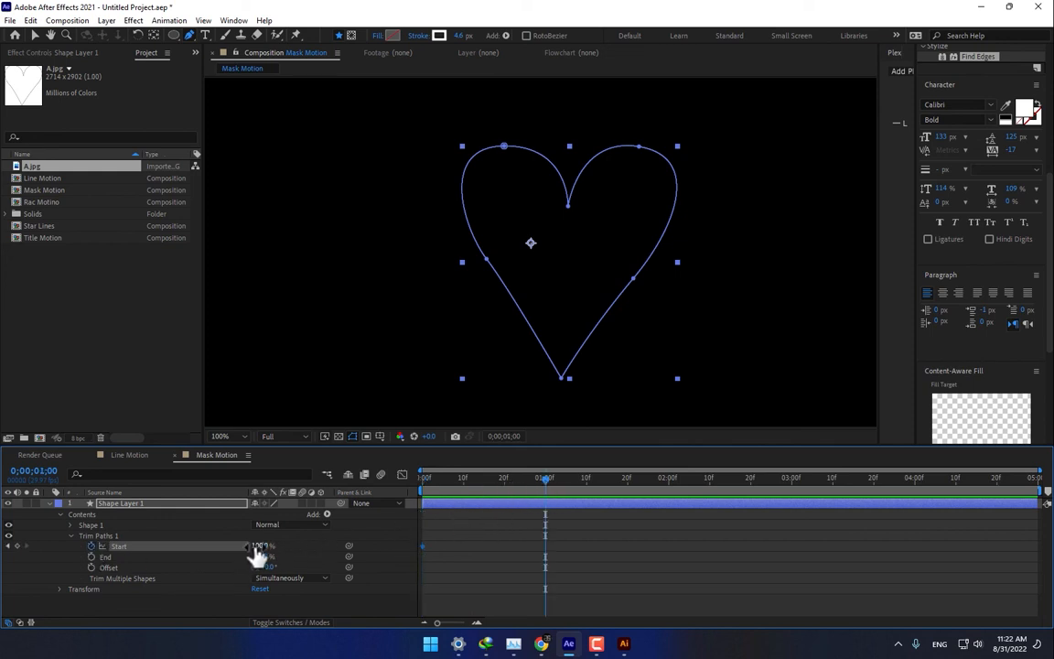
type("50")
key("Return")
Keyframe the Trim Paths End value from 100% at 0;00;00;15 to 0% at 0;00;01;15.
left_click(484, 478)
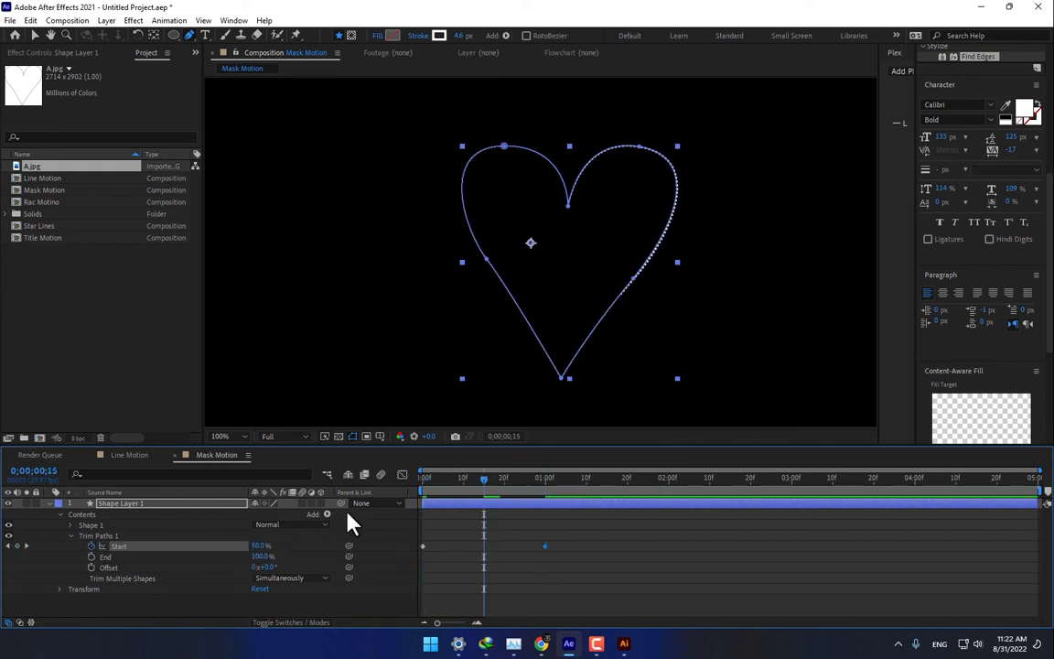
left_click(91, 556)
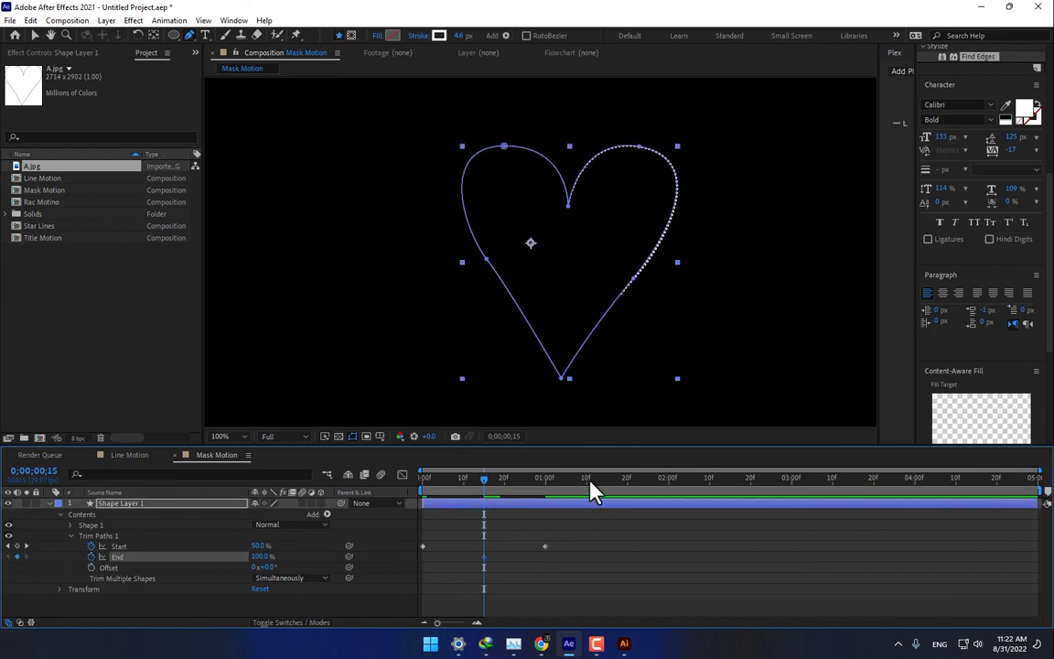
mouse_move(589, 484)
left_mouse_down()
mouse_move(623, 485)
mouse_move(607, 485)
left_mouse_up()
left_click_drag(260, 556, 152, 579)
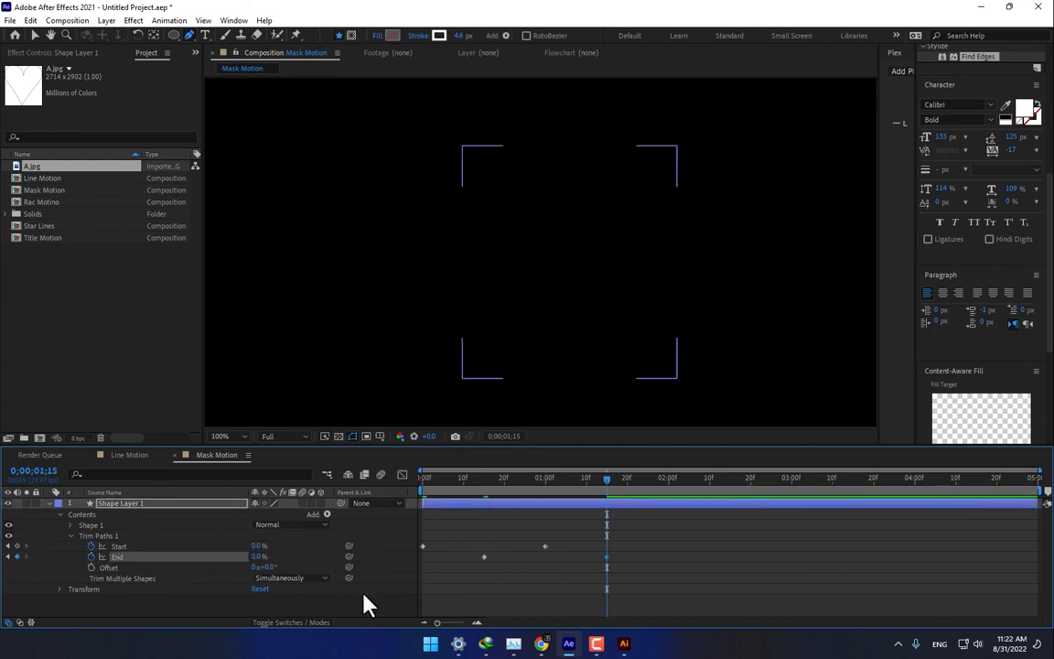
Play back and scrub through the dashed heart's Trim Paths animation.
left_click(367, 604)
key("space")
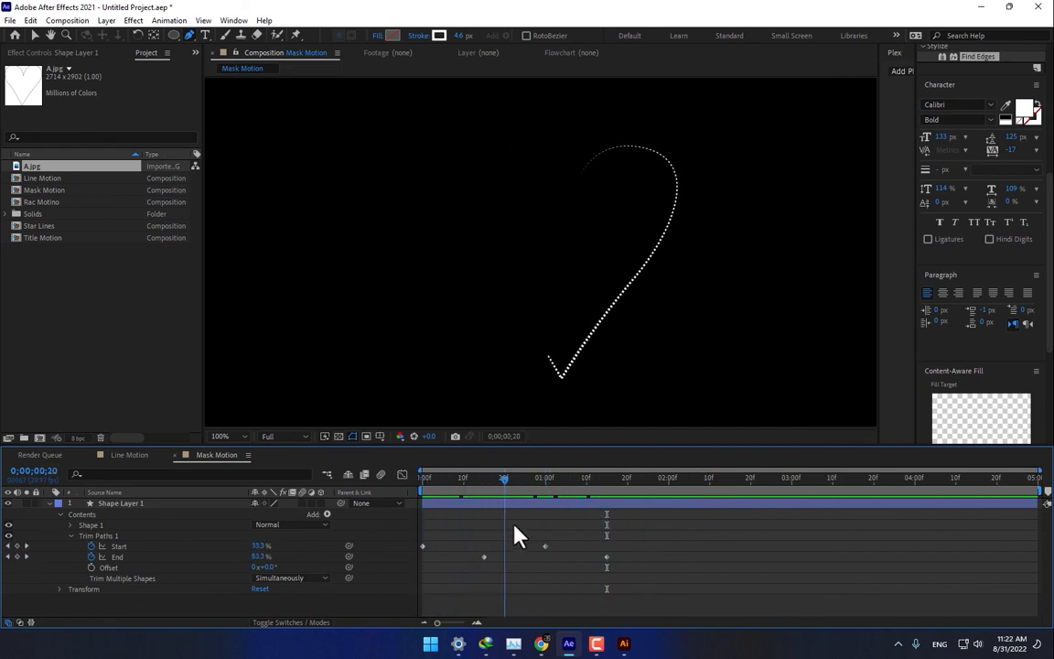
left_click_drag(544, 494, 513, 497)
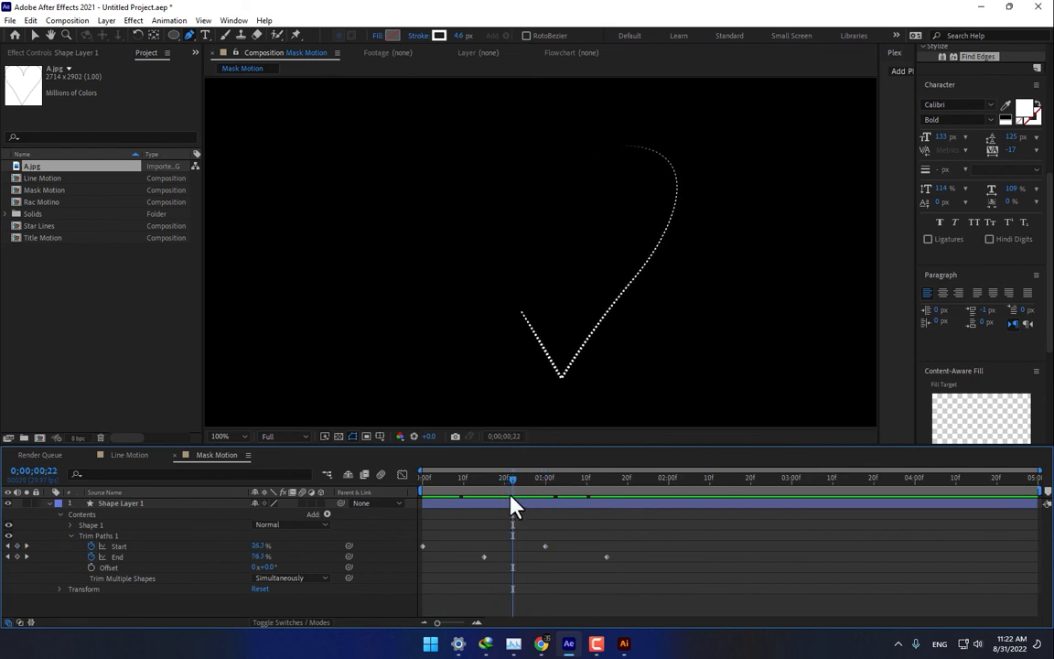
left_click(329, 515)
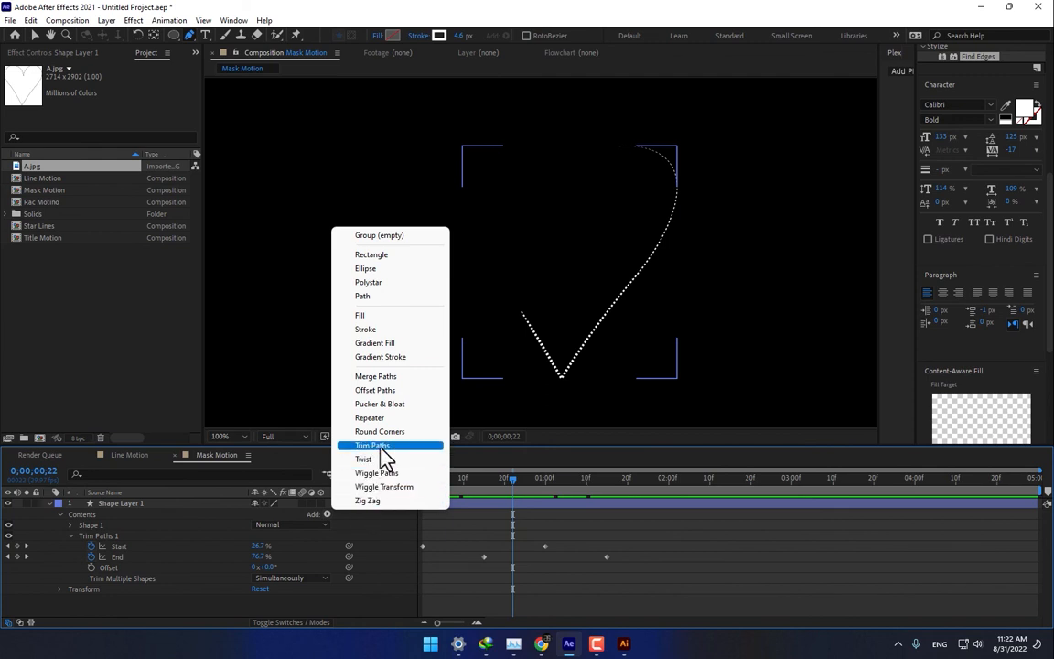
left_click(393, 603)
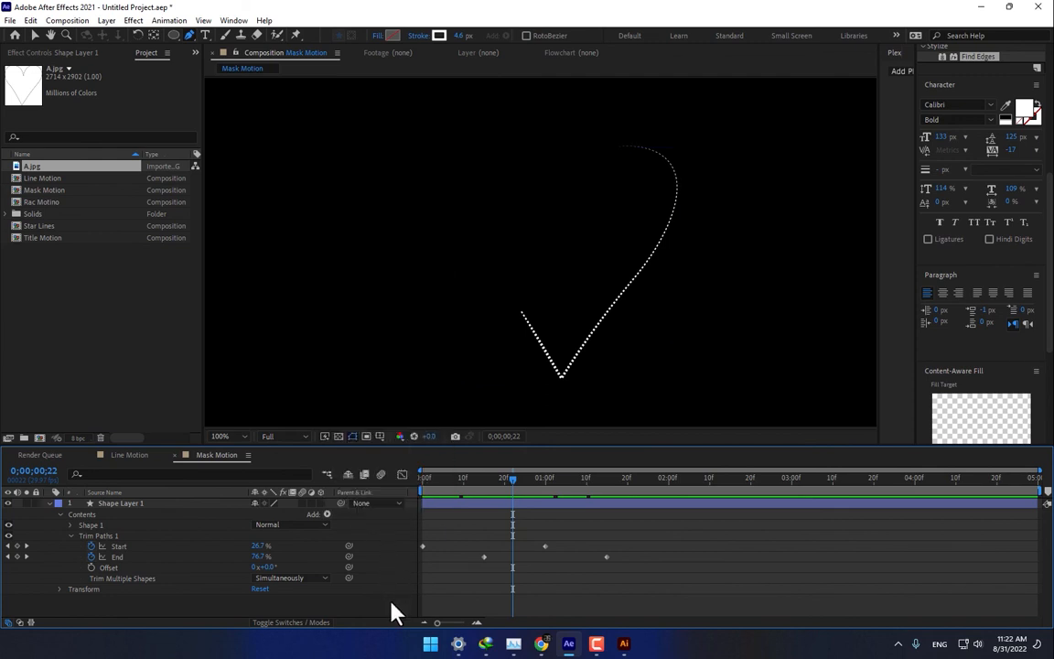